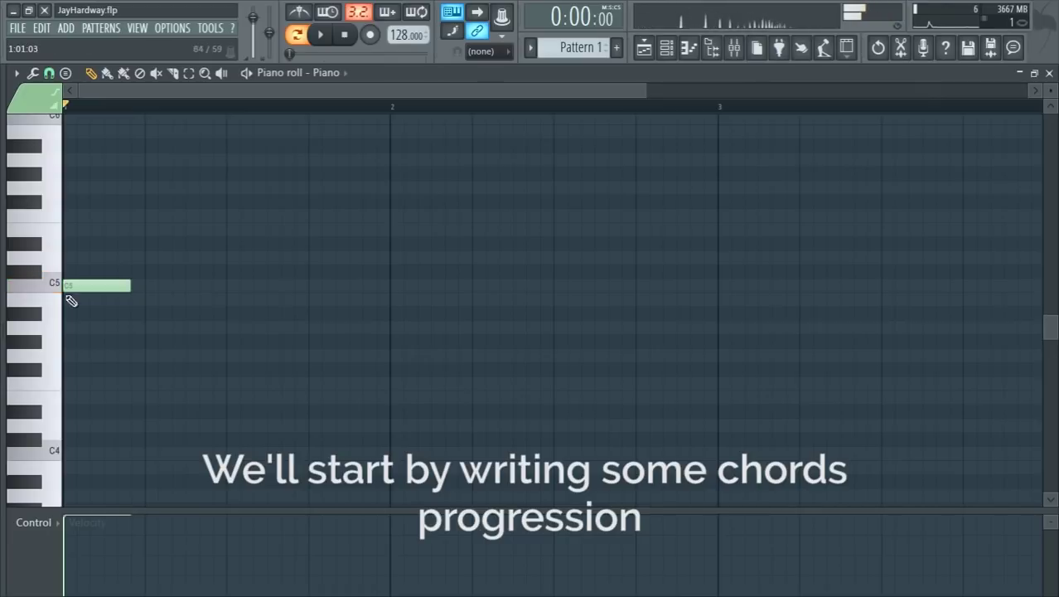
- Add a G4 note at 1:05:00 and G#4 notes at 1:09:00 and 1:12:08 in the Piano channel's first bar
left_click_drag(147, 340, 149, 354)
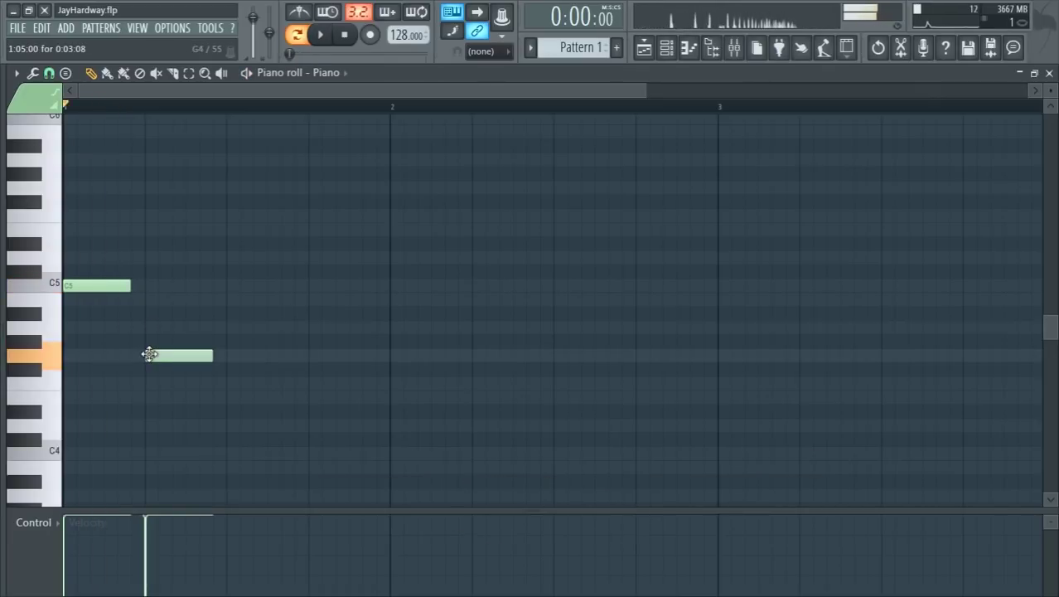
scroll(166, 336, "up", 3)
left_click(280, 340)
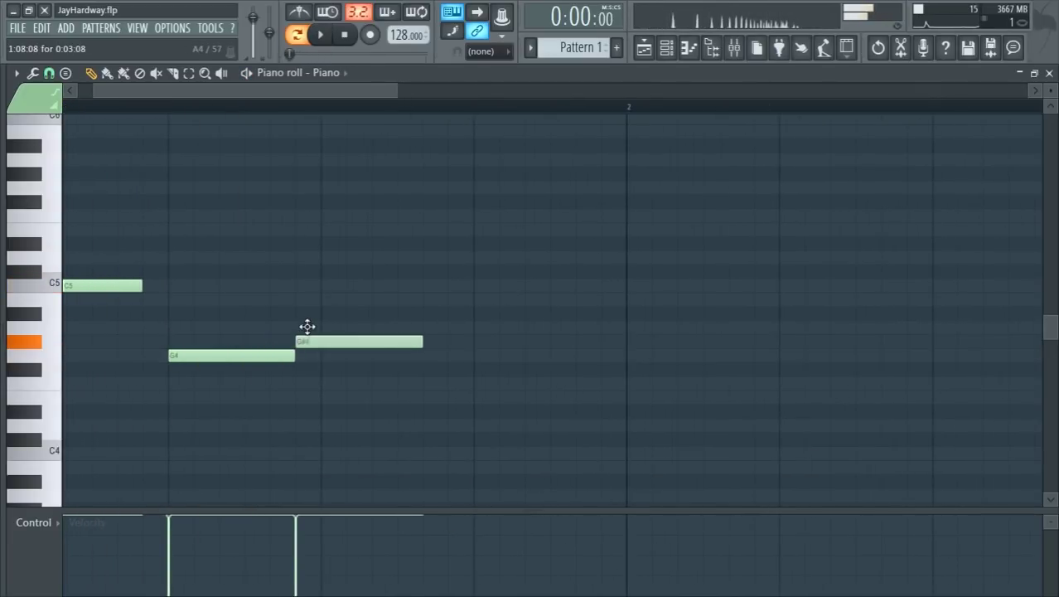
key("space")
left_click(452, 340)
left_click_drag(377, 340, 402, 338)
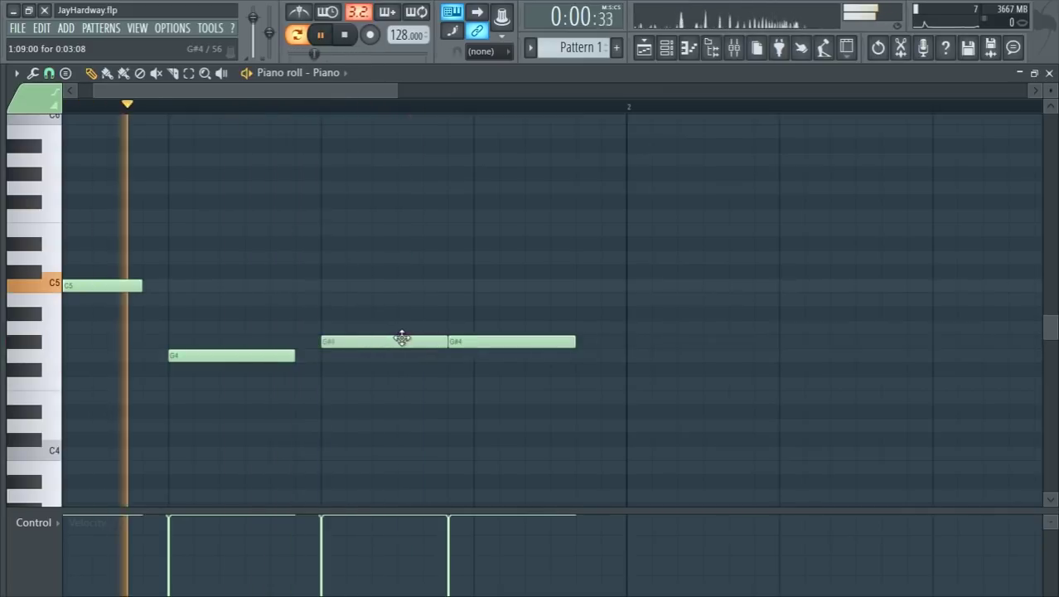
right_click(505, 340)
left_click(473, 340)
left_click_drag(483, 343, 457, 344)
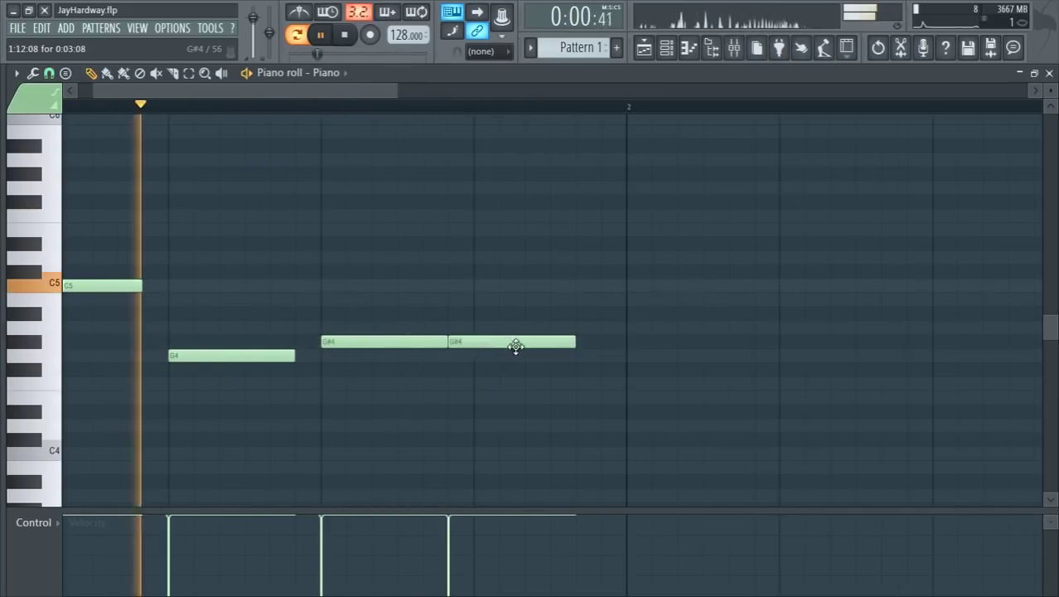
- Play back the four-bar Piano chord progression
scroll(455, 367, "down", 2)
key("space")
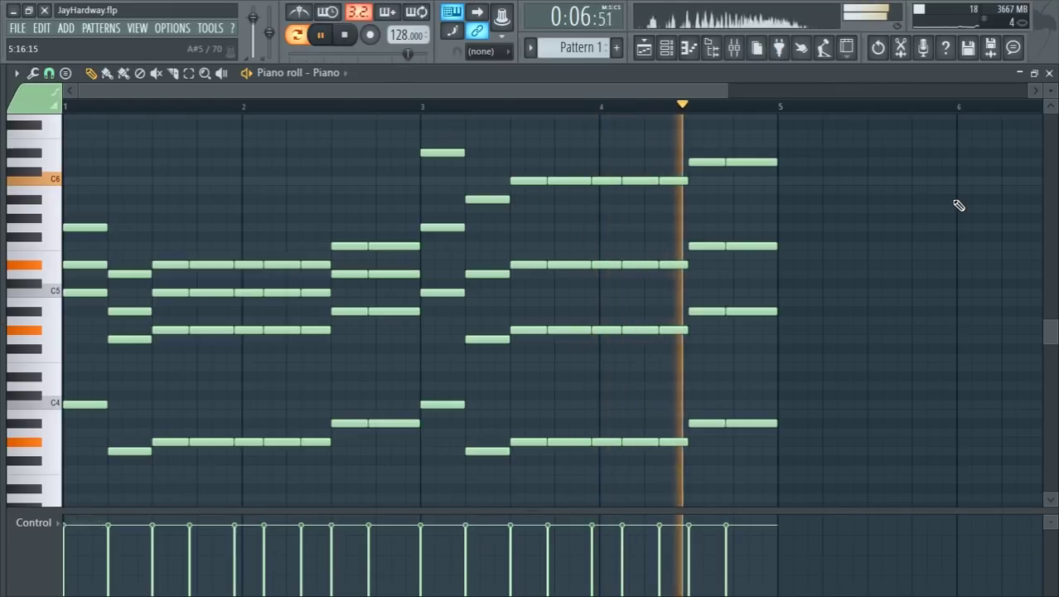
key("space")
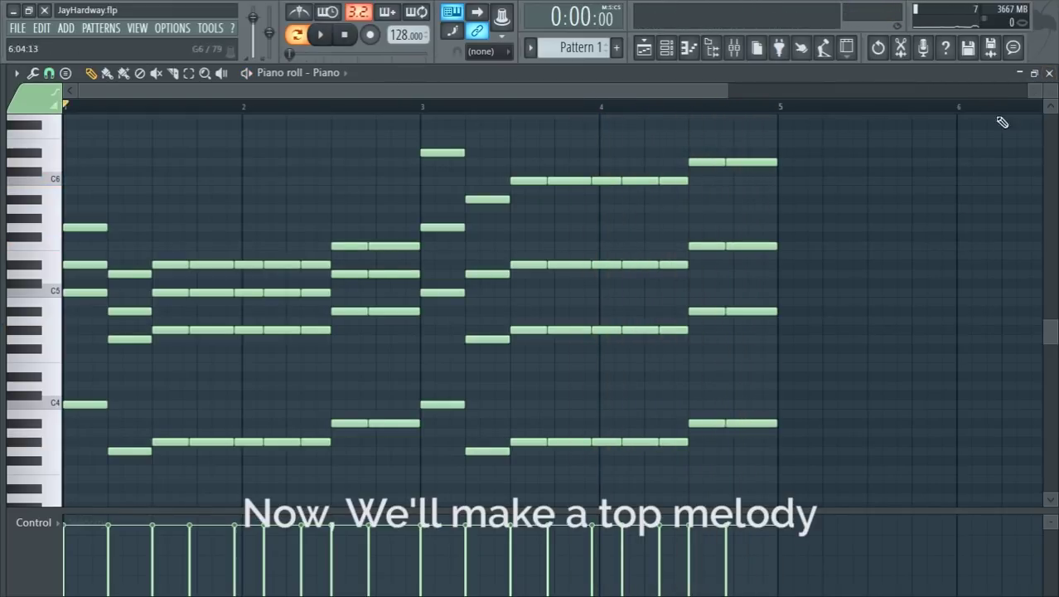
- Open the Plucks channel in the piano roll
key("F7")
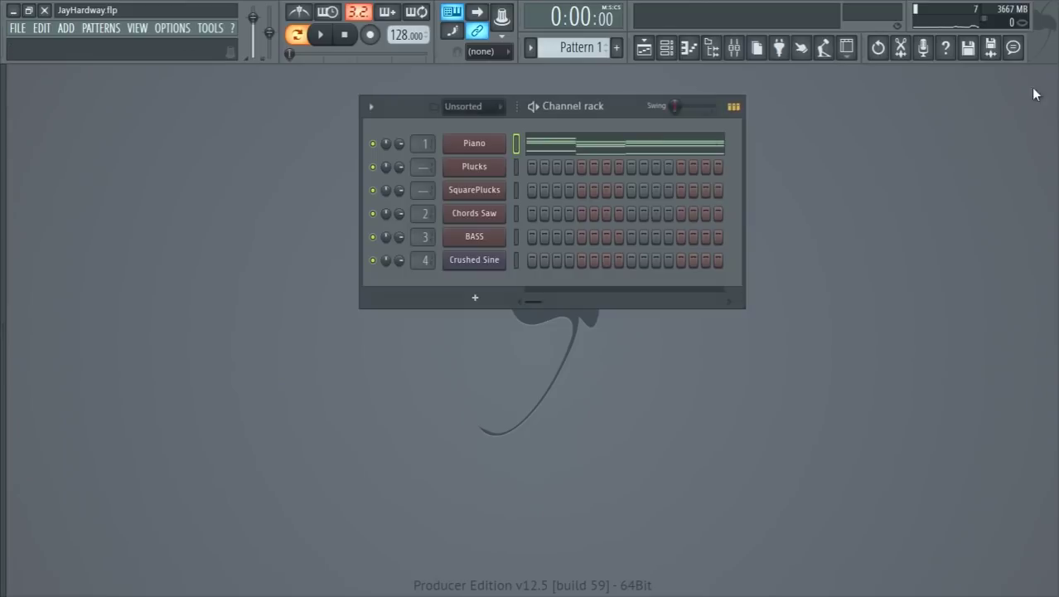
right_click(501, 168)
left_click(527, 164)
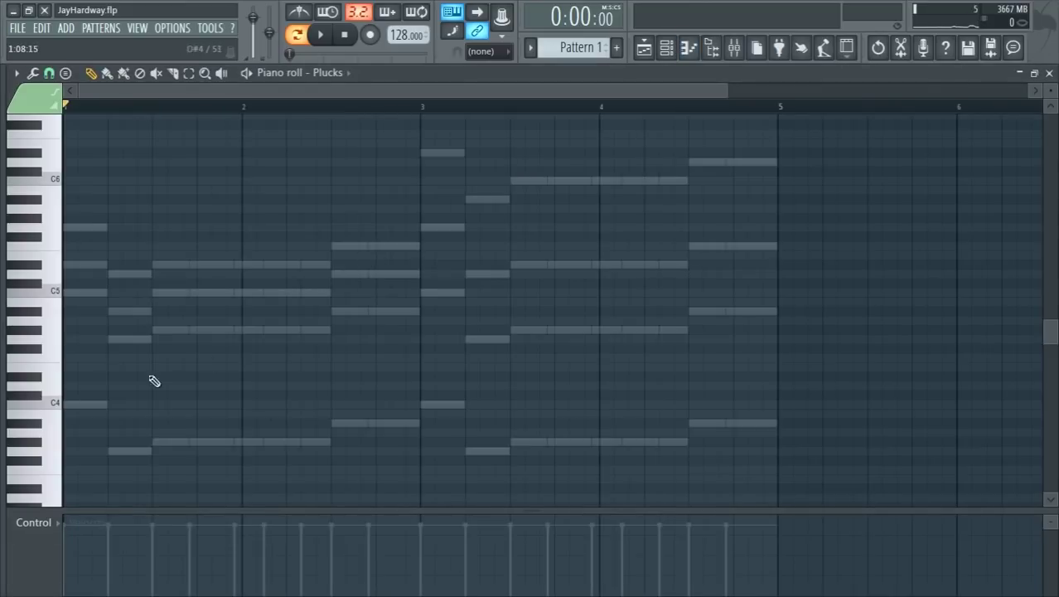
- Start the Plucks melody with C4 at the start of bar 1, C5 at 1:02:08 and D#5, and shorten the C4 note
scroll(47, 393, "up", 6)
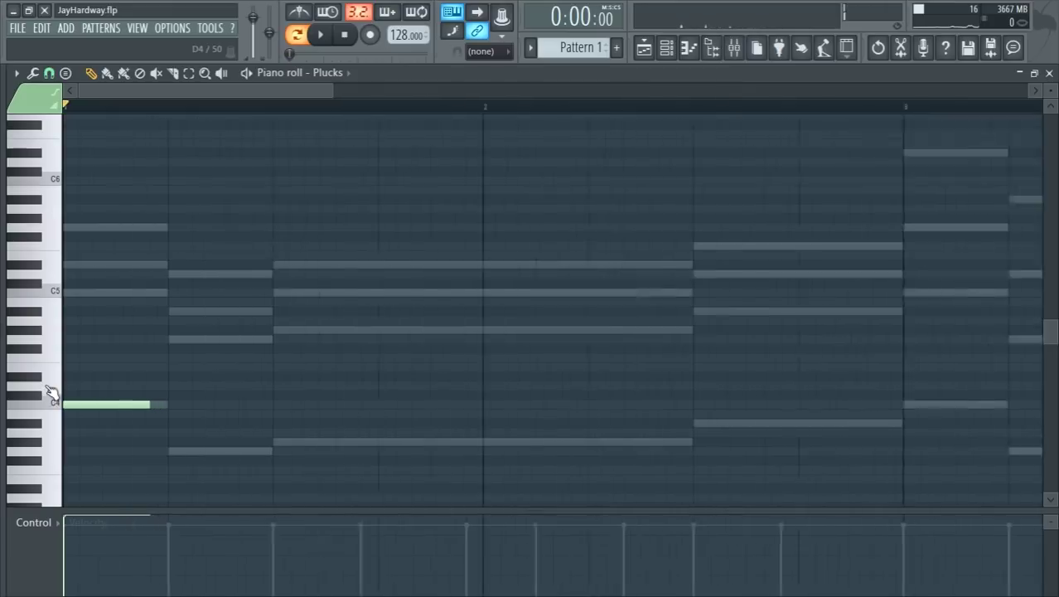
left_click_drag(179, 285, 189, 298)
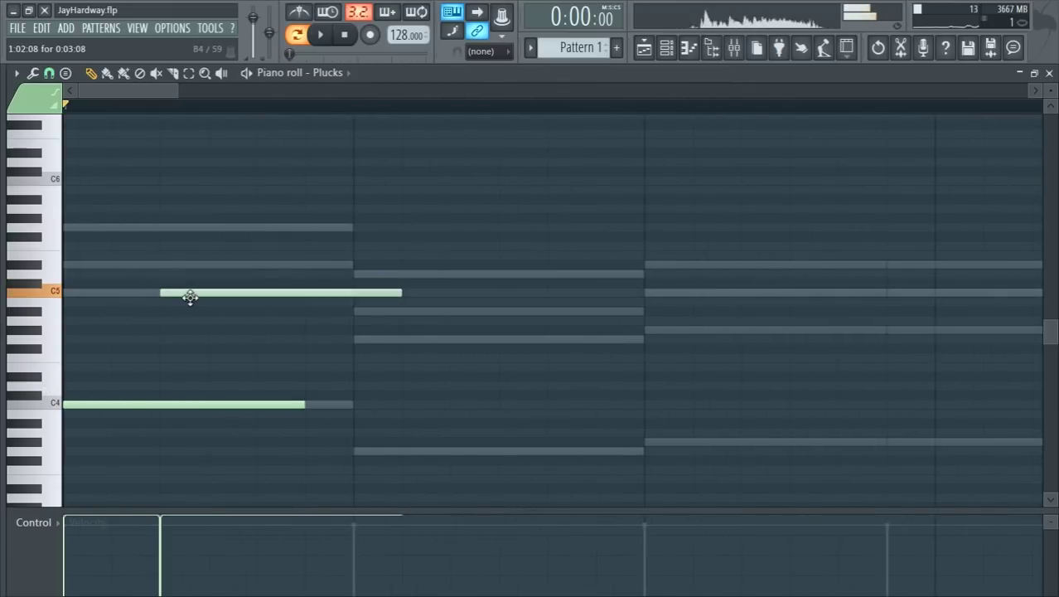
left_click(191, 263)
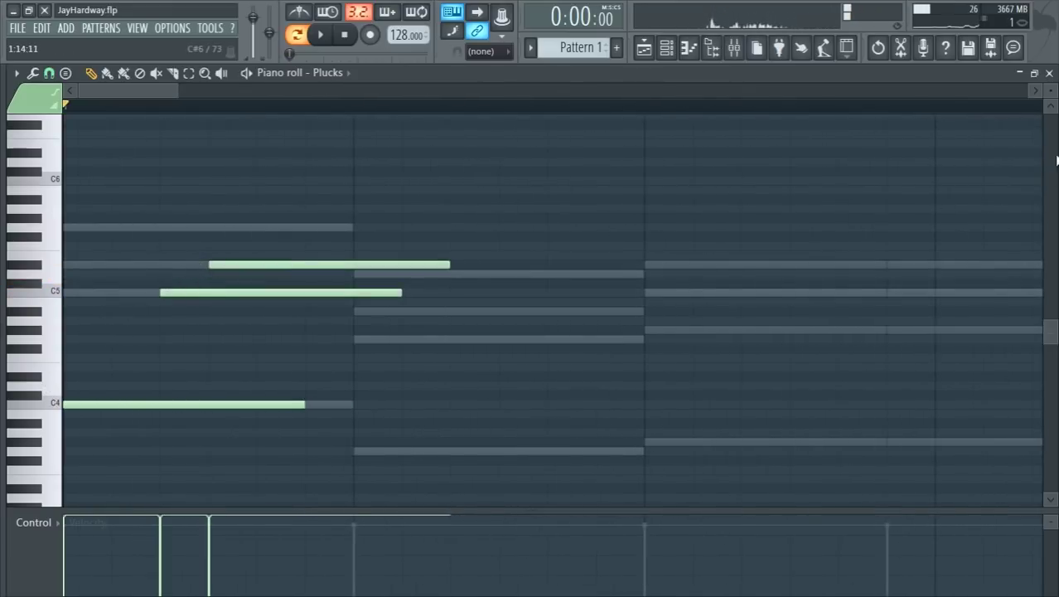
scroll(530, 332, "up", 2)
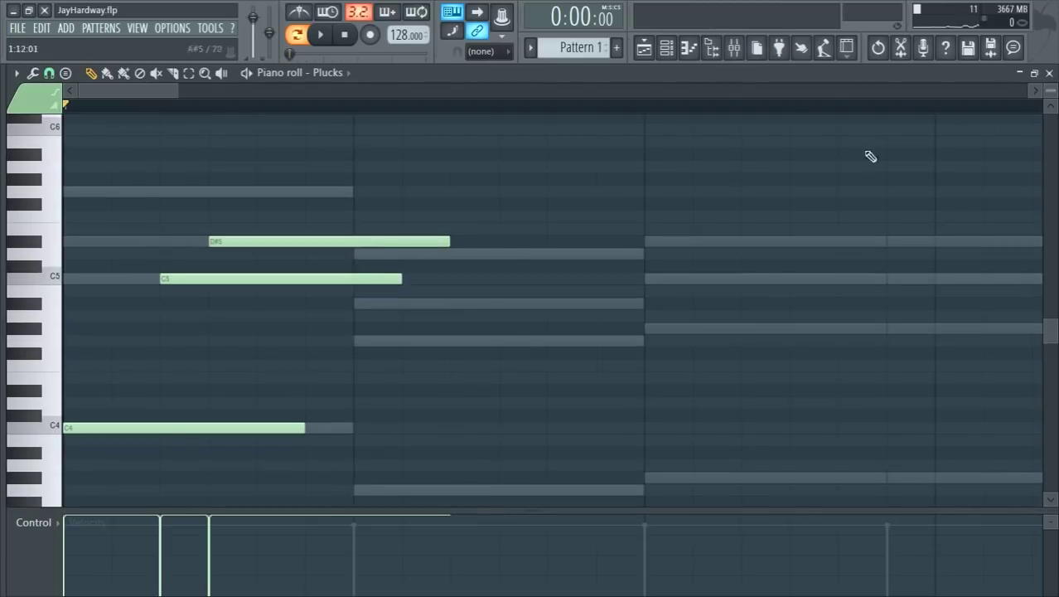
key("space")
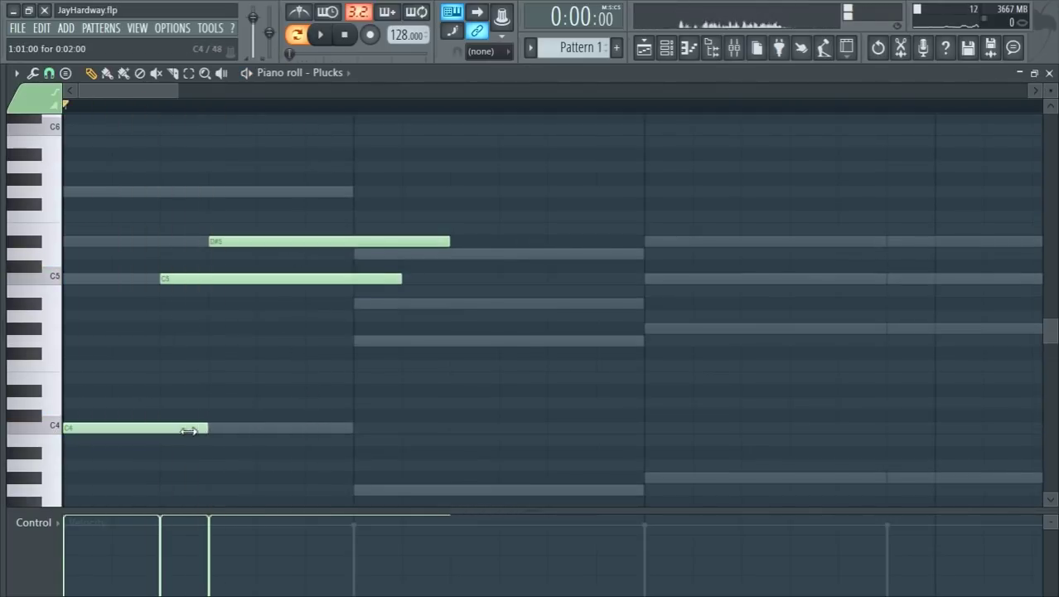
- Add a G5 note at 1:04:08 to the Plucks melody, shorten the C5 note to 0:01:08, and play the melody
left_click(666, 47)
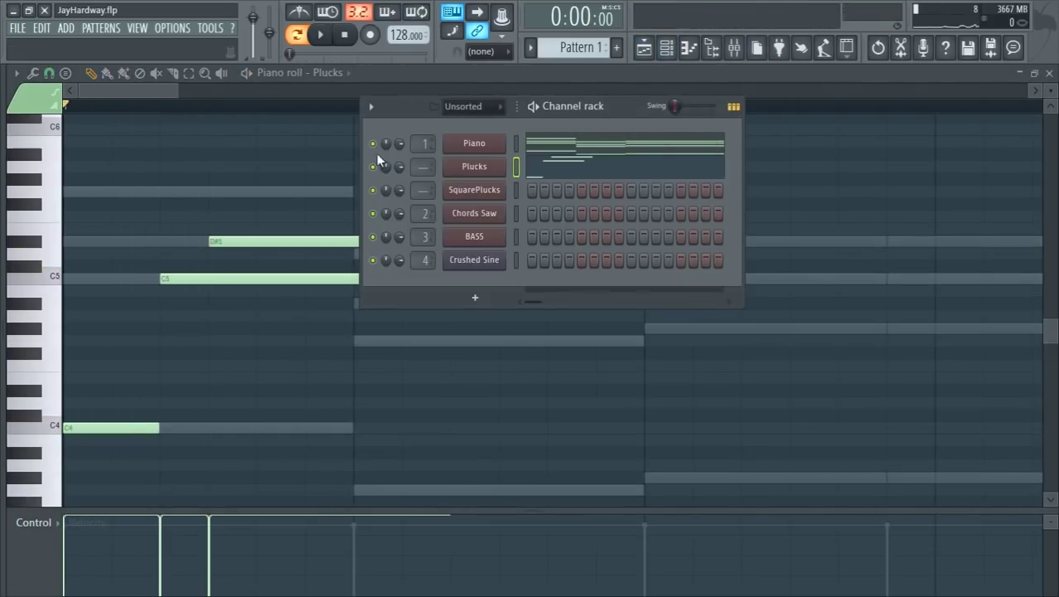
key("F6")
left_click_drag(364, 191, 298, 190)
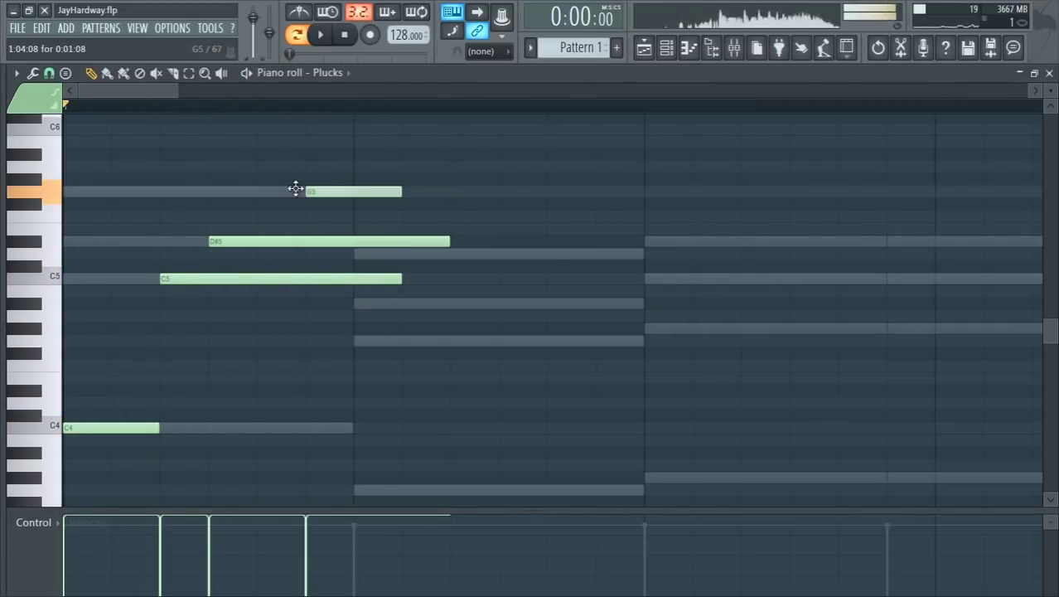
key("space")
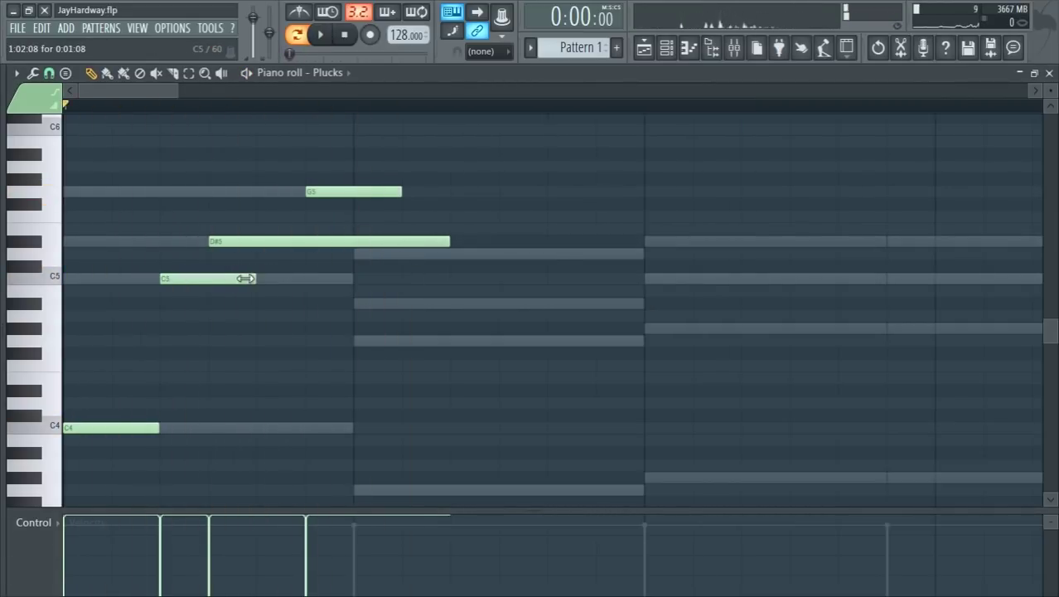
key("space")
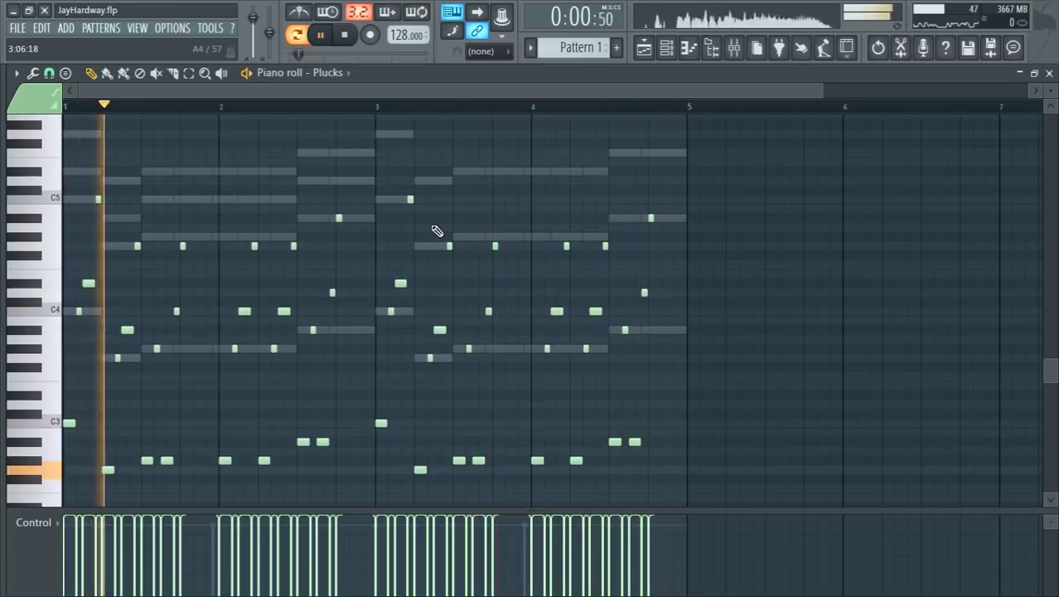
key("space")
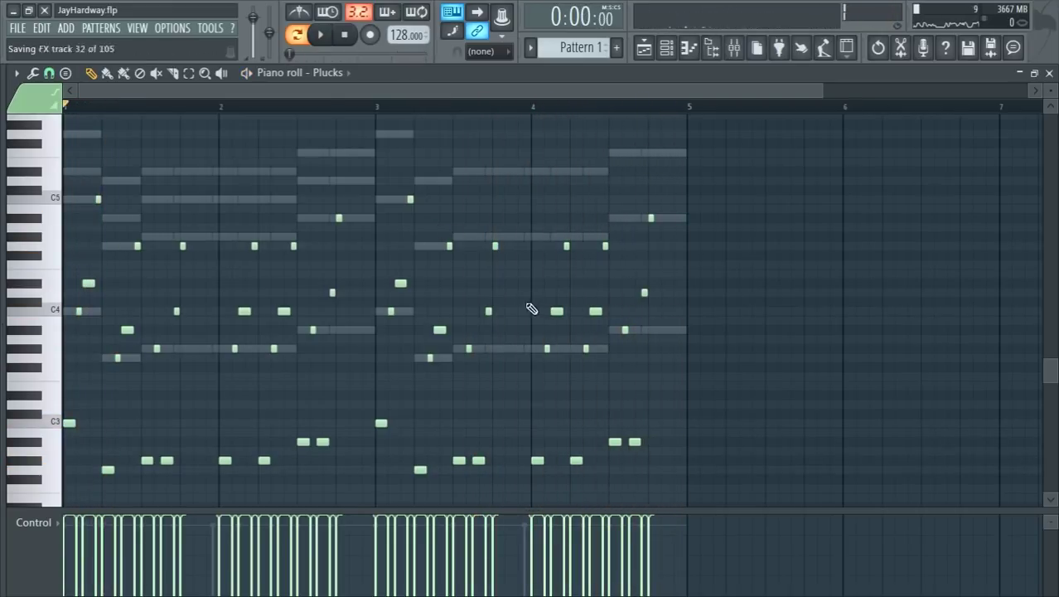
- Paste the Plucks melody into the SquarePlucks channel and transpose all its notes up one octave
left_click(1050, 73)
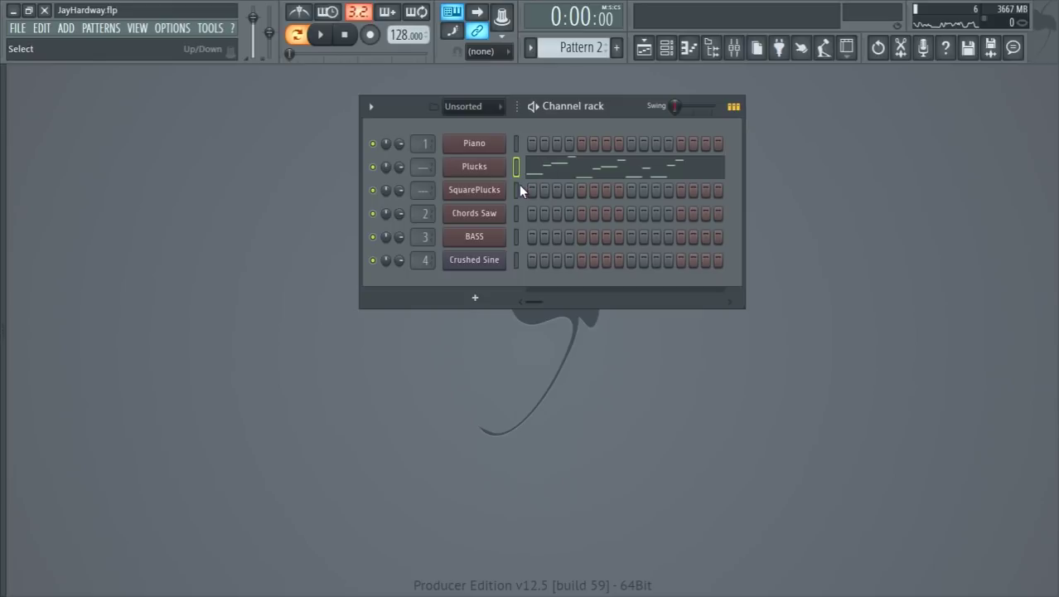
key("ctrl+v")
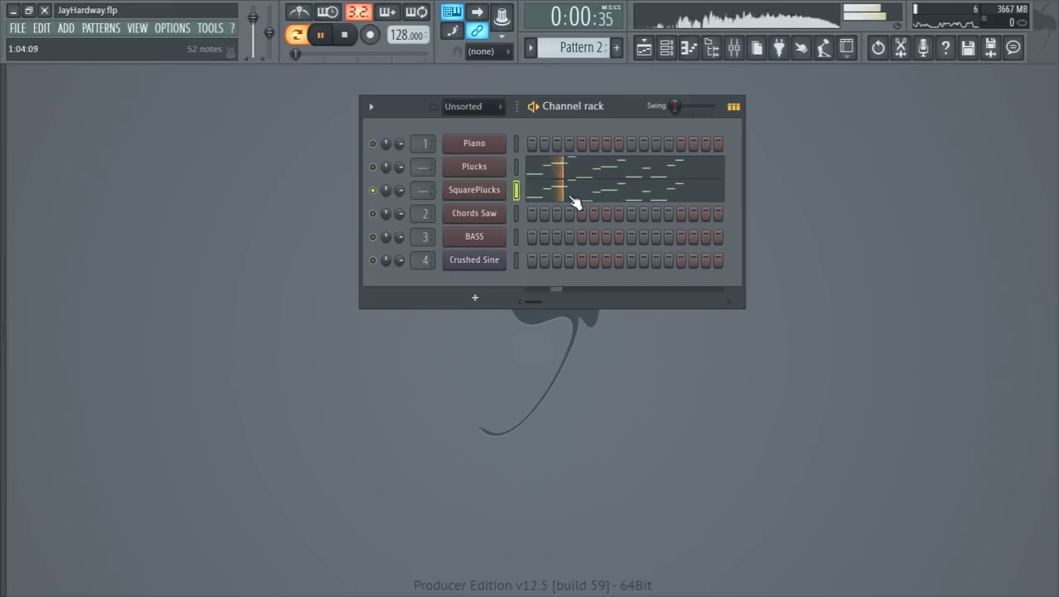
left_click(574, 202)
key("ctrl+a")
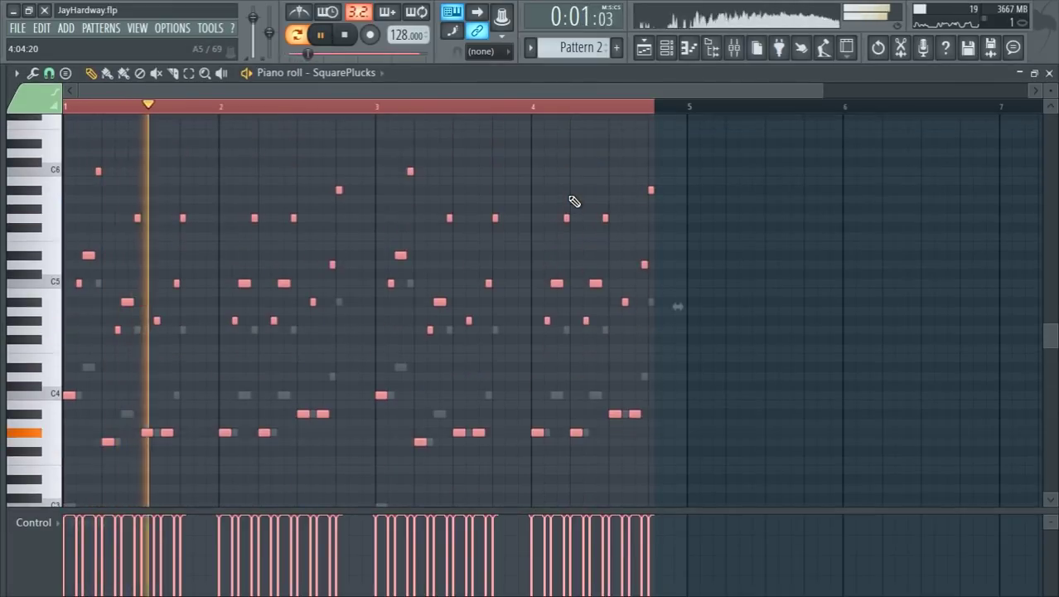
key("ctrl+d")
scroll(259, 251, "down", 2)
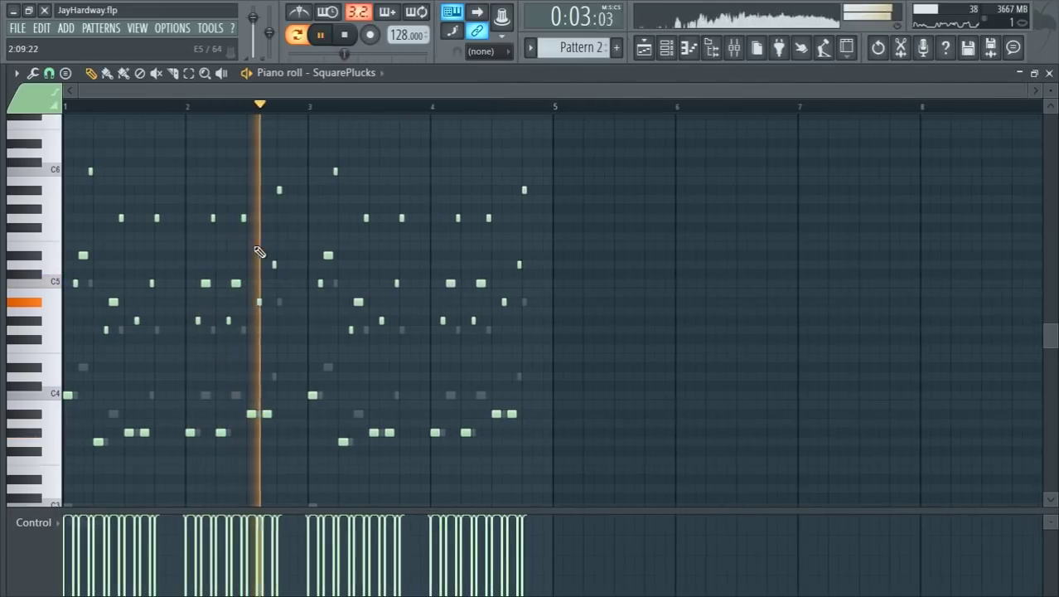
- Unsolo the SquarePlucks channel and play it together with Plucks
left_click(665, 48)
key("space")
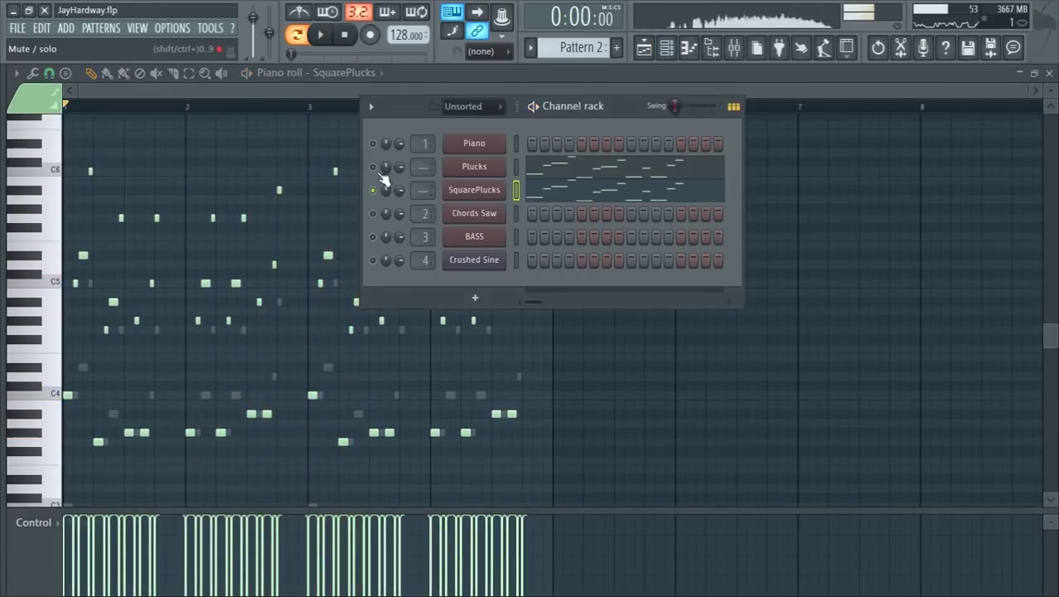
key("space")
right_click(373, 168)
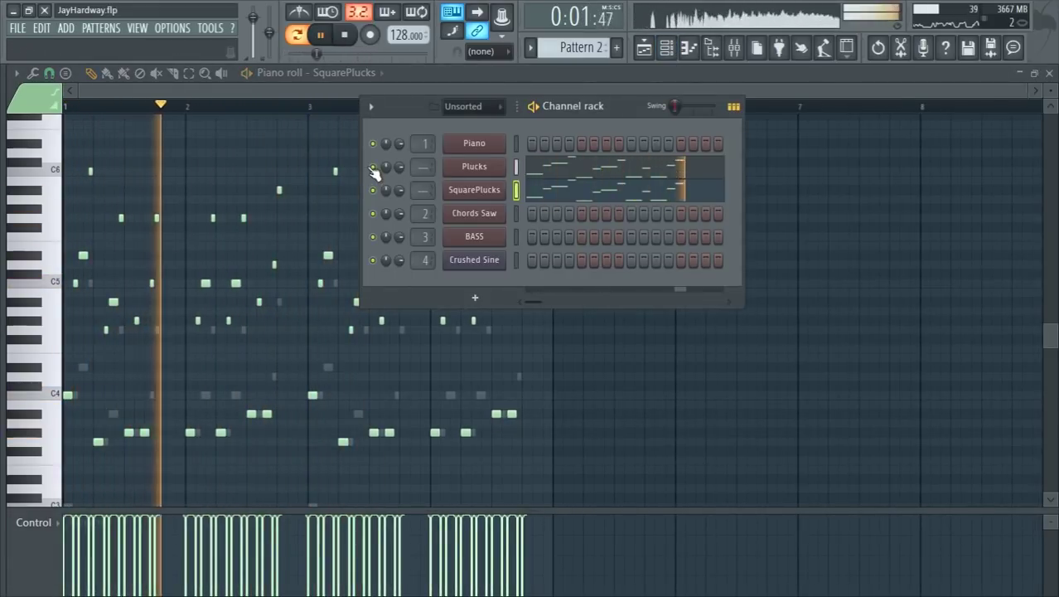
- Try the highest SquarePlucks notes one octave lower, listen to the result, and move them back up an octave
left_click(531, 192)
scroll(106, 206, "up", 1)
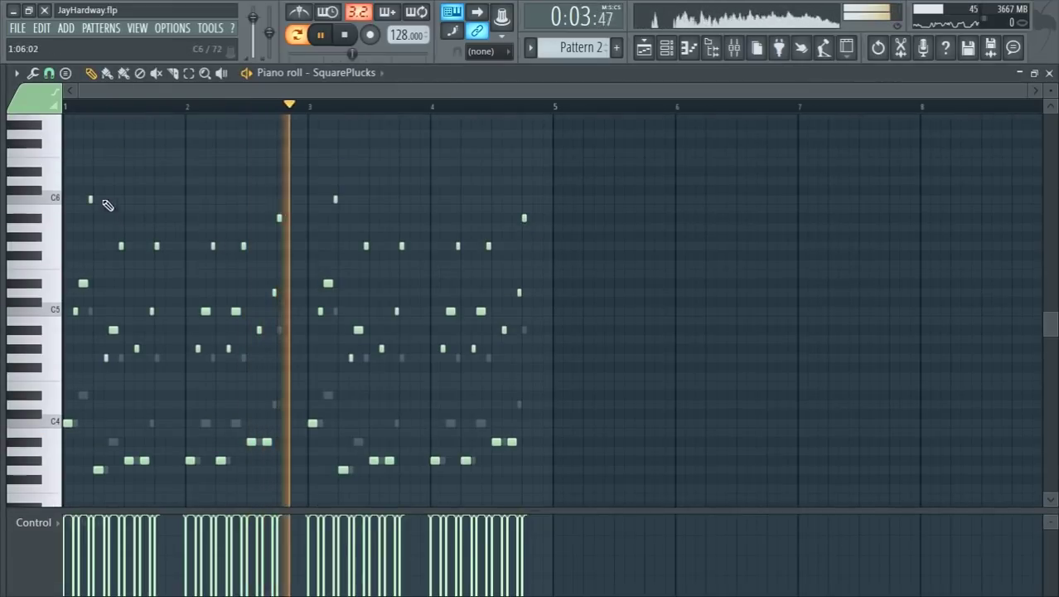
left_click_drag(79, 177, 550, 269)
key("space")
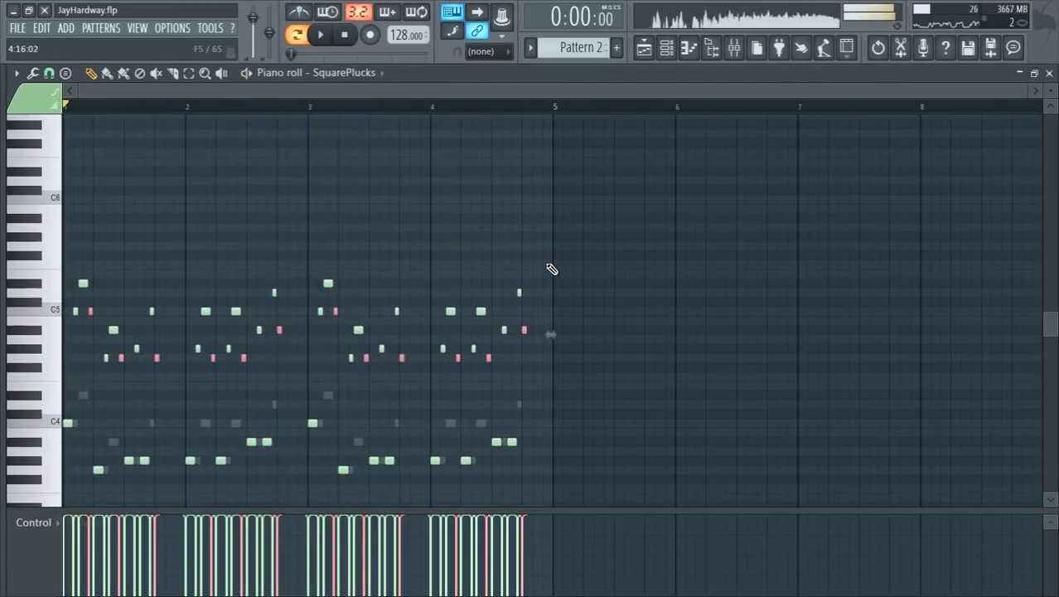
key("space")
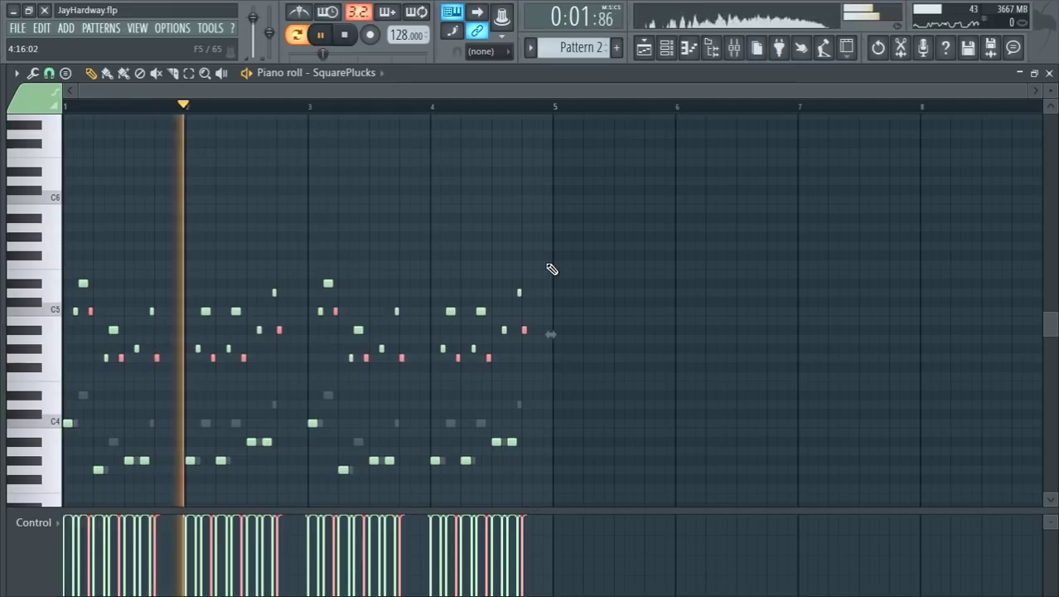
key("space")
key("ctrl+Up")
key("space")
key("ctrl+a")
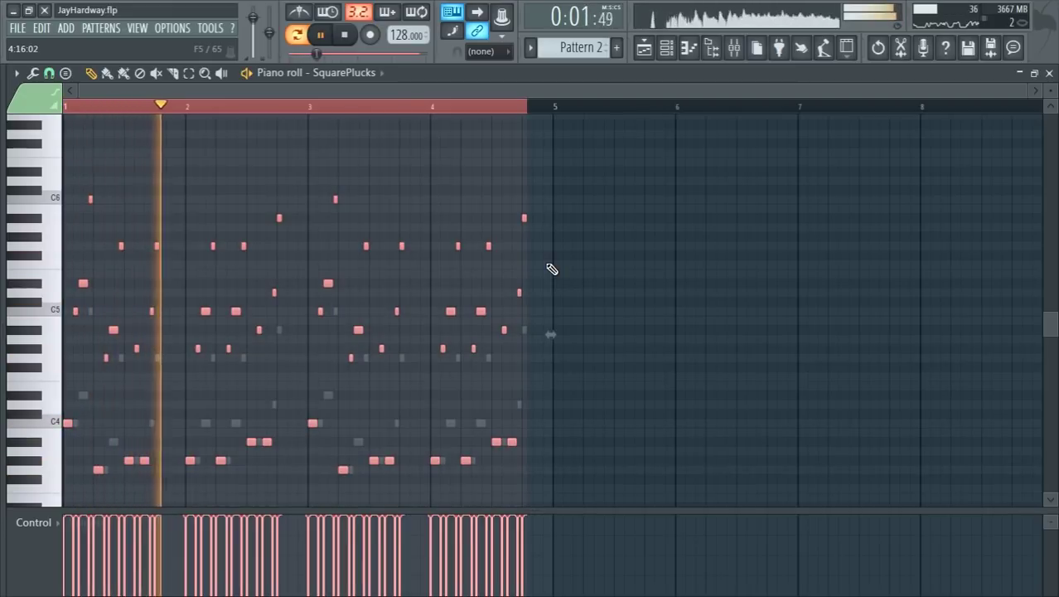
key("ctrl+d")
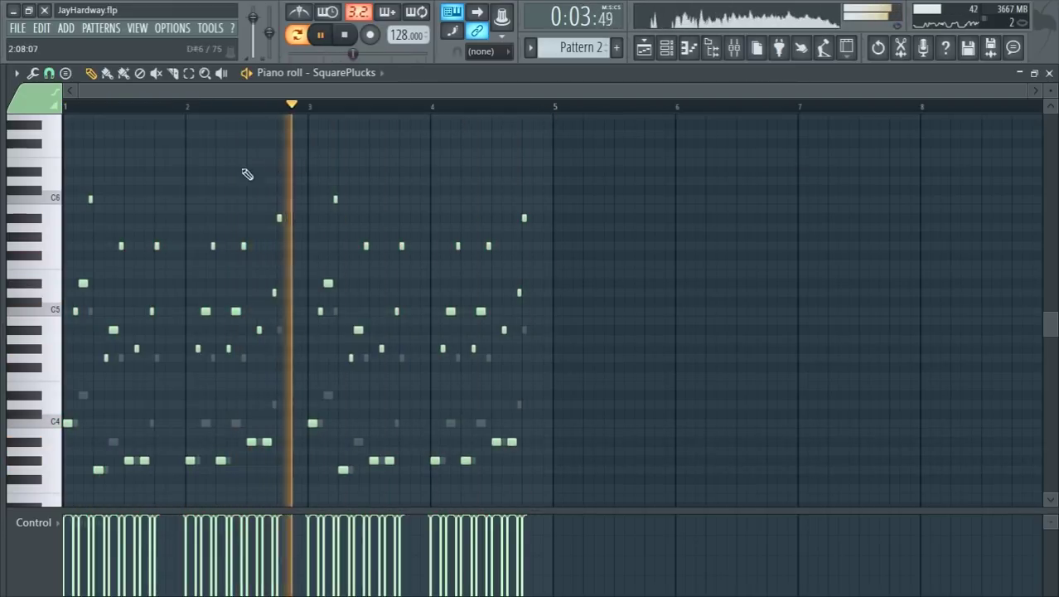
- Switch to Pattern 1 and open the Piano channel's chords in the piano roll
left_click_drag(669, 95, 1038, 116)
left_click(1049, 74)
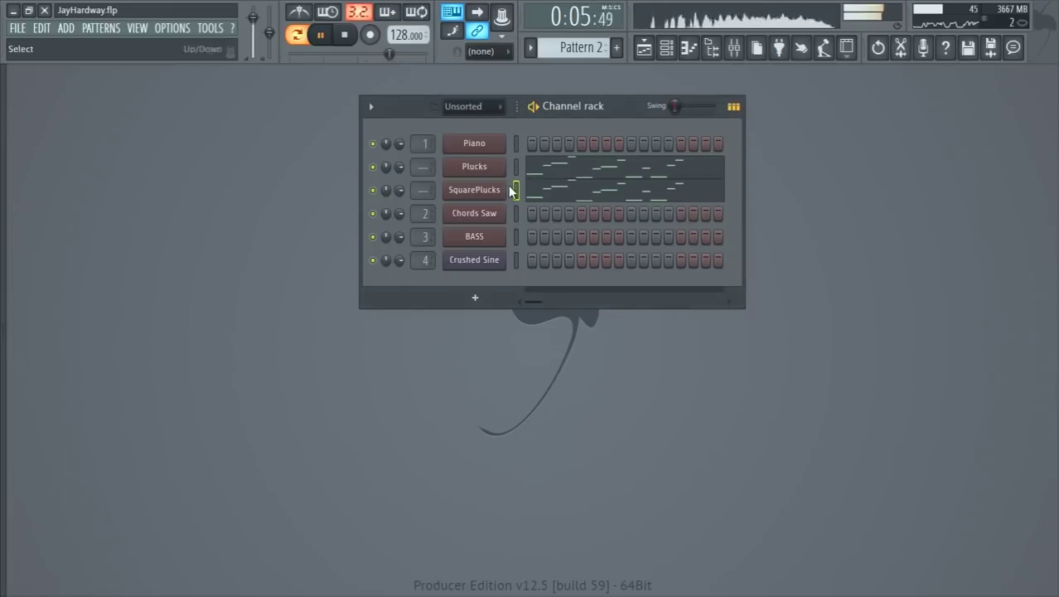
mouse_move(618, 113)
left_mouse_down()
mouse_move(639, 104)
mouse_move(627, 108)
left_mouse_up()
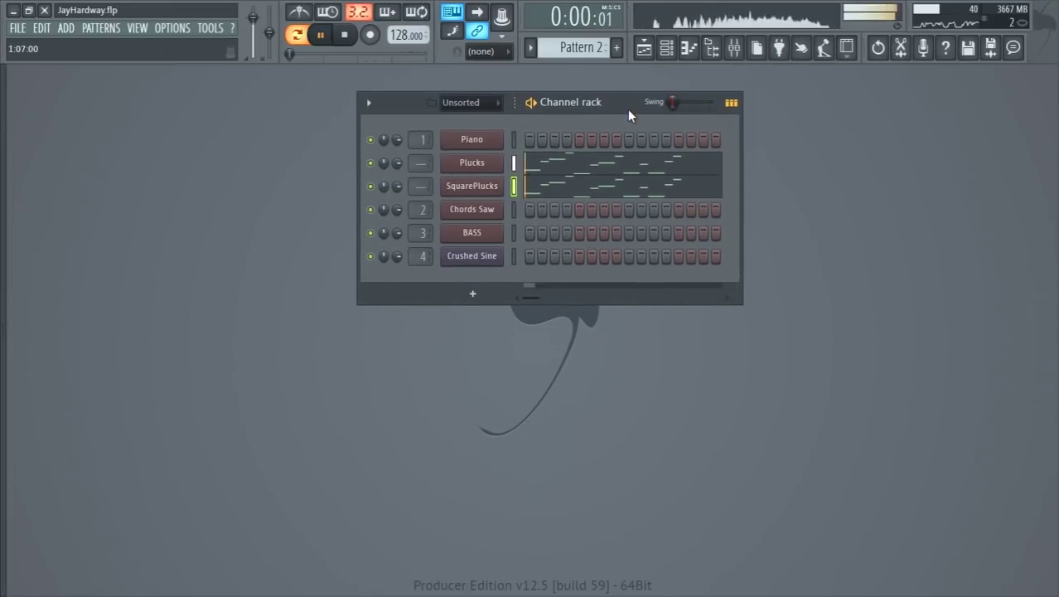
scroll(578, 48, "up", 1)
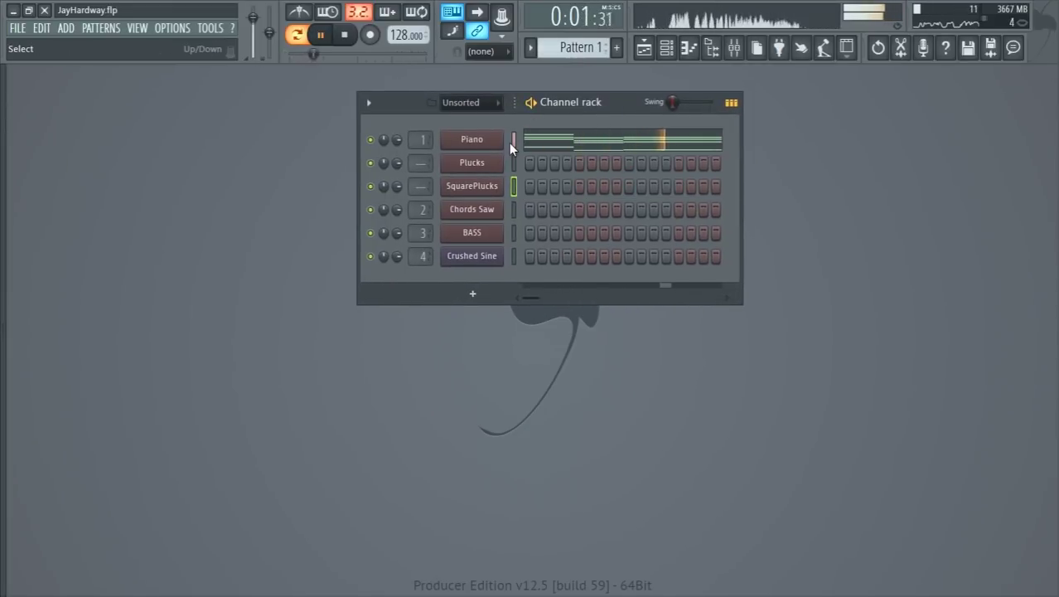
left_click(540, 141)
scroll(541, 141, "down", 2)
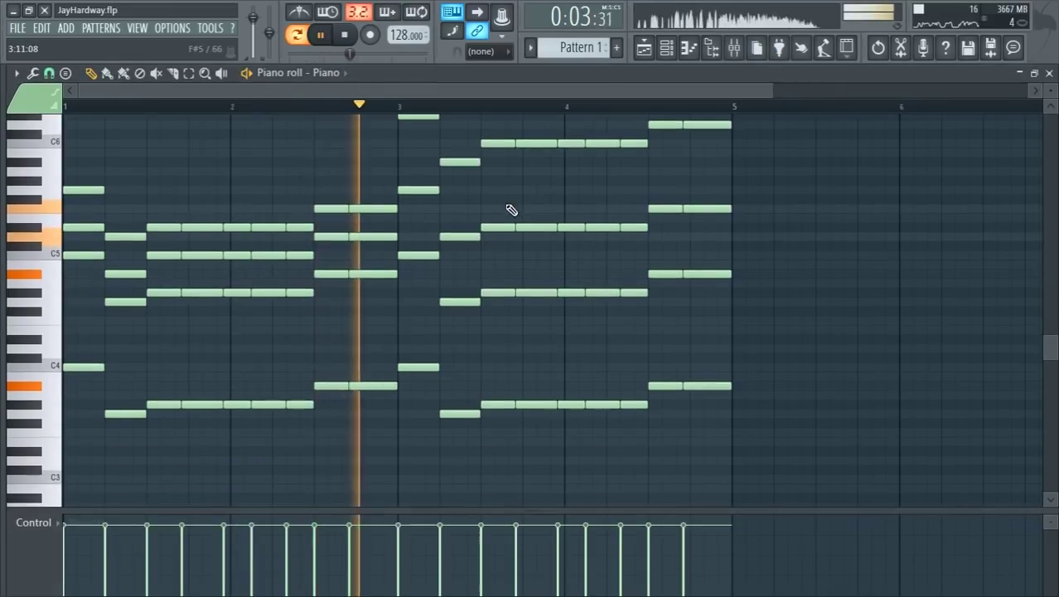
- Paste the Piano chords into the Chords Saw channel and play that channel soloed
left_click(711, 47)
key("space")
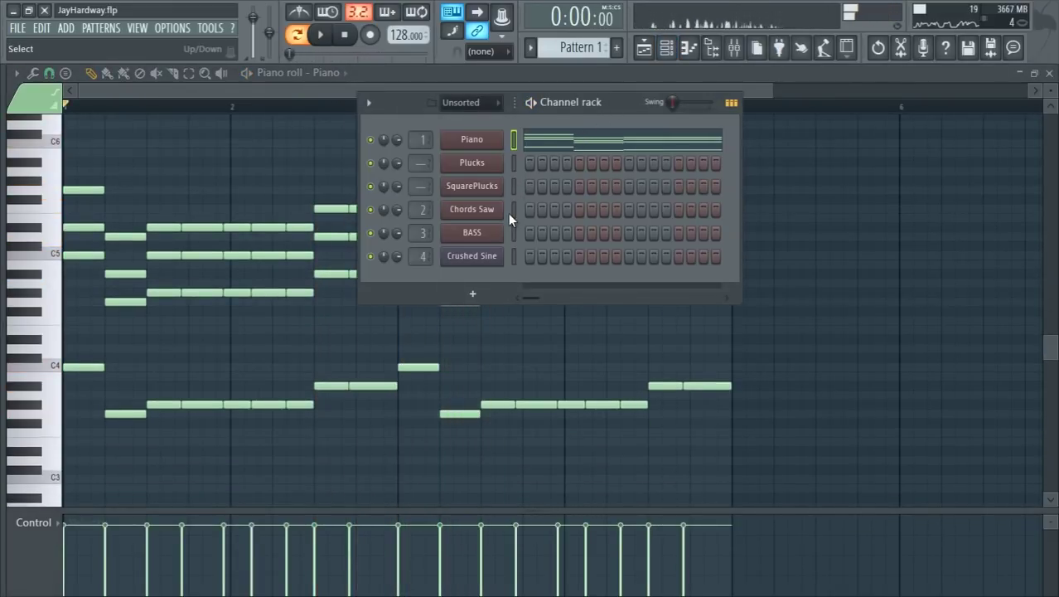
left_click(508, 212)
key("ctrl+v")
key("space")
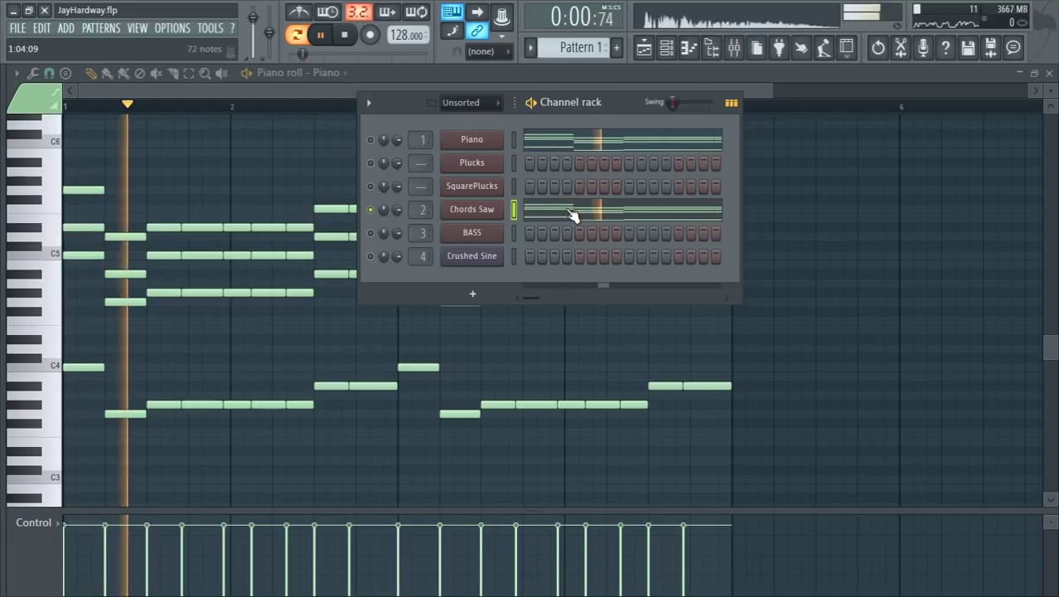
- Transpose all Chords Saw notes up one octave and listen to the result
left_click(573, 213)
key("ctrl+a")
scroll(531, 291, "up", 5)
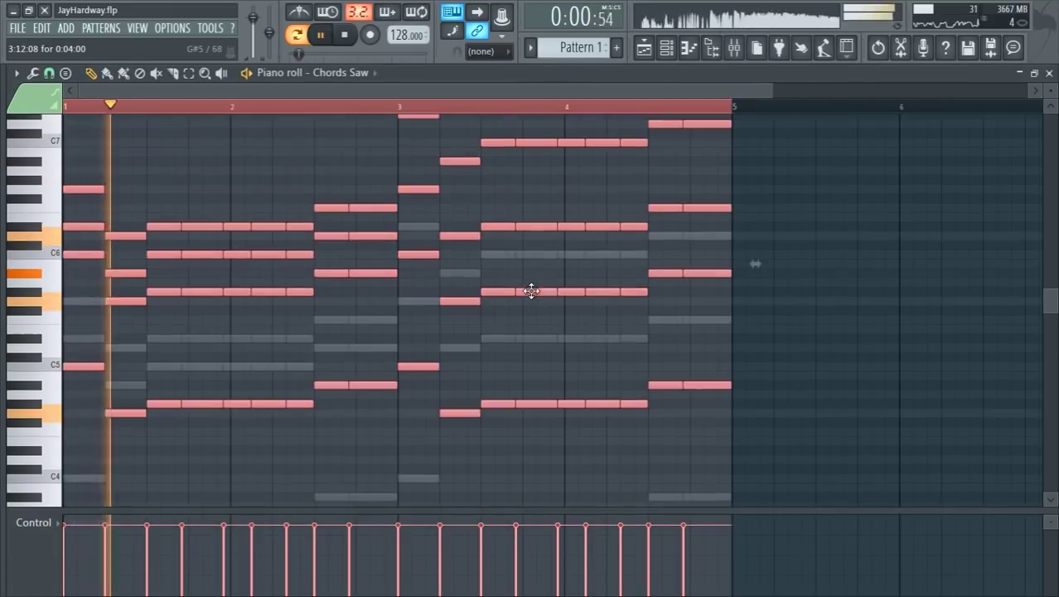
scroll(534, 296, "down", 2, "ctrl")
left_click(508, 122)
scroll(473, 182, "down", 2)
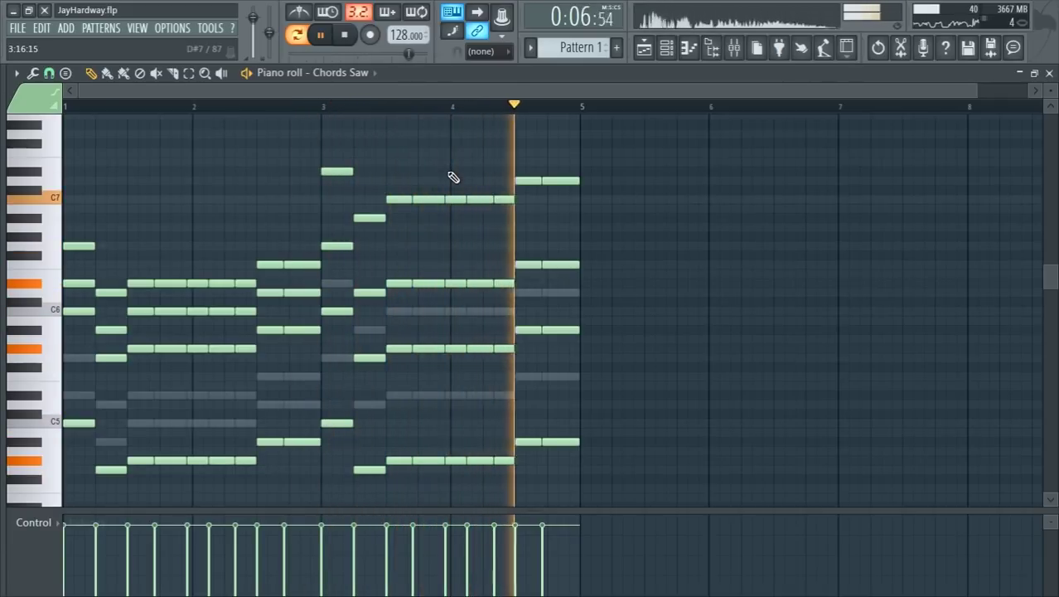
key("space")
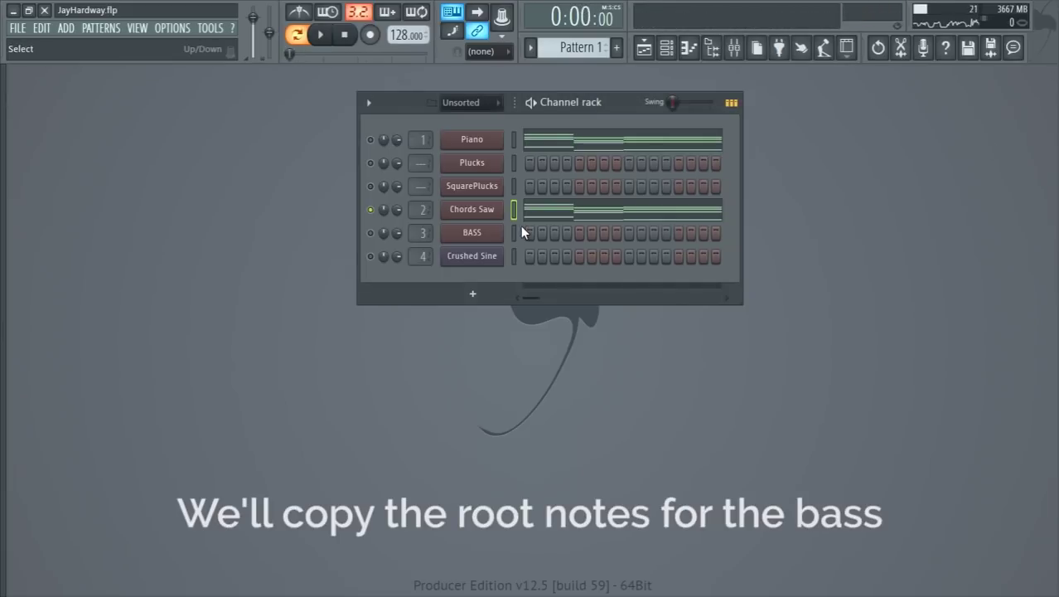
- Copy the lowest row of root notes from the Chords Saw piano roll and switch to Pattern 3
left_click(531, 210)
scroll(444, 274, "down", 3)
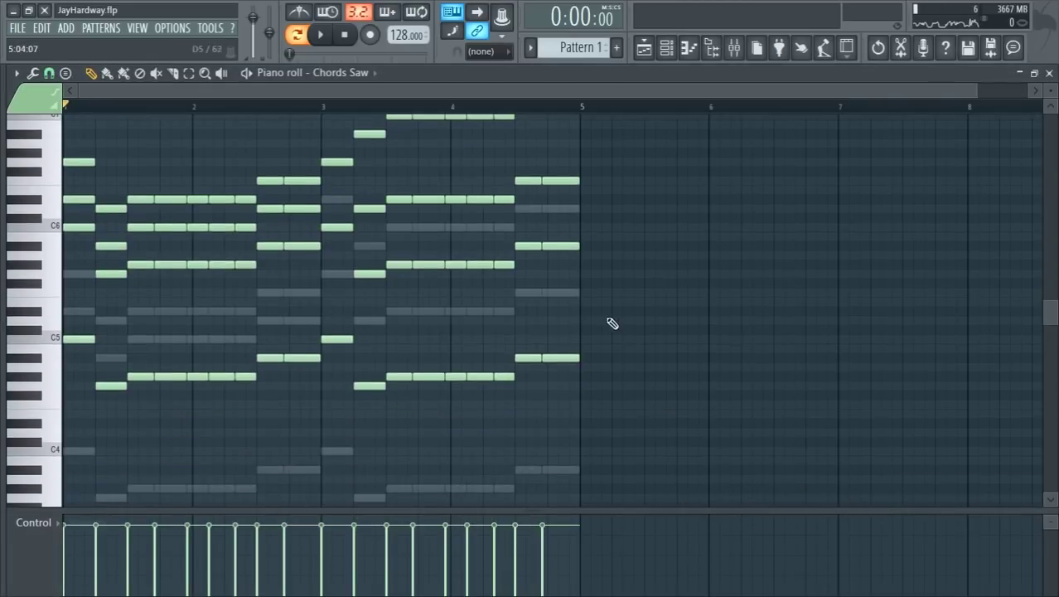
left_click_drag(615, 317, 63, 448)
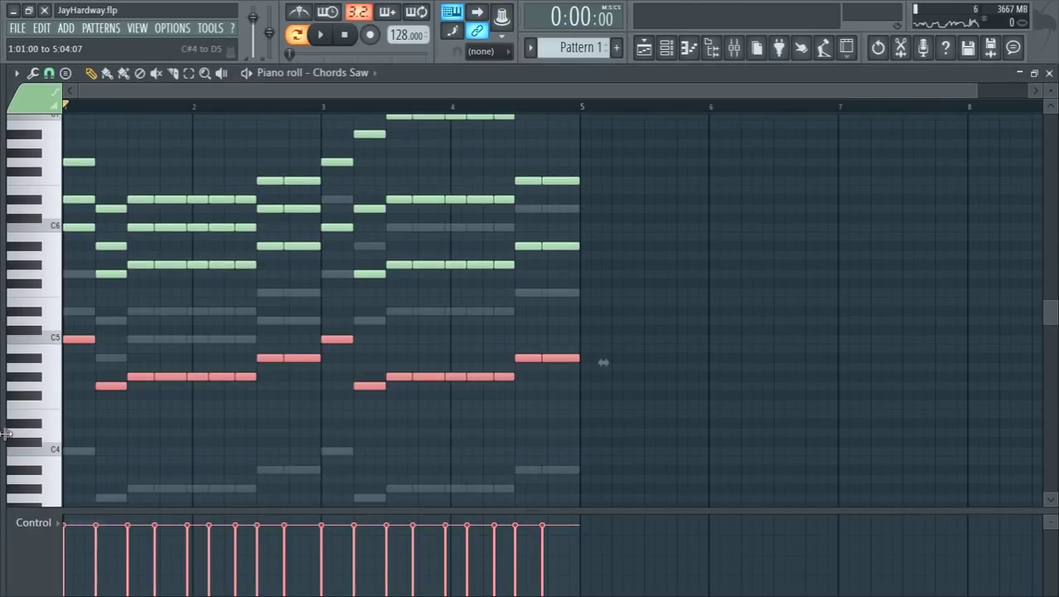
left_click(1049, 74)
scroll(564, 48, "down", 2)
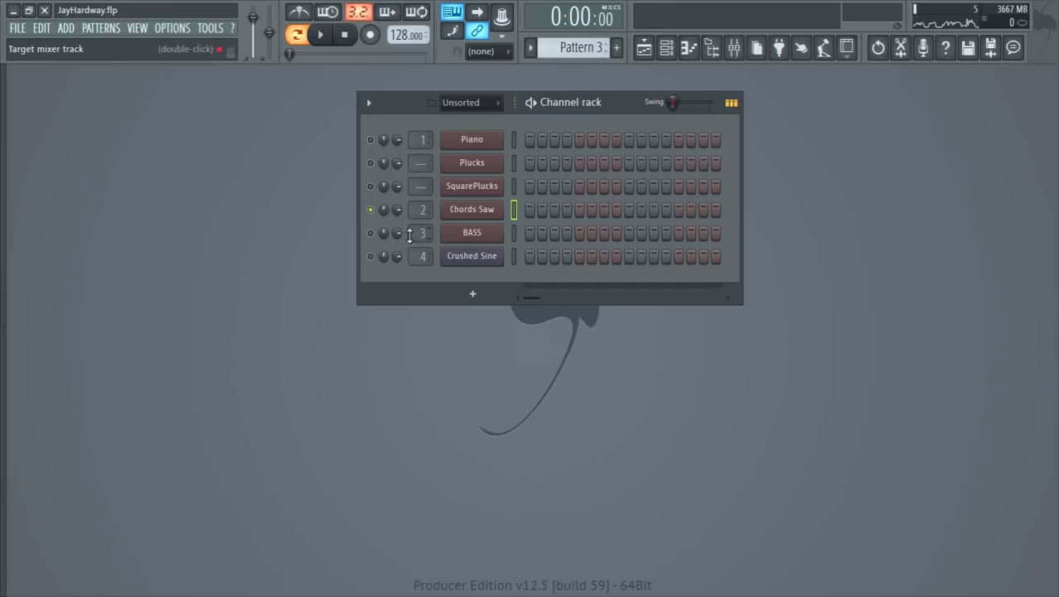
- Paste the copied root notes into the BASS channel's piano roll and play them
right_click(487, 247)
left_click(522, 234)
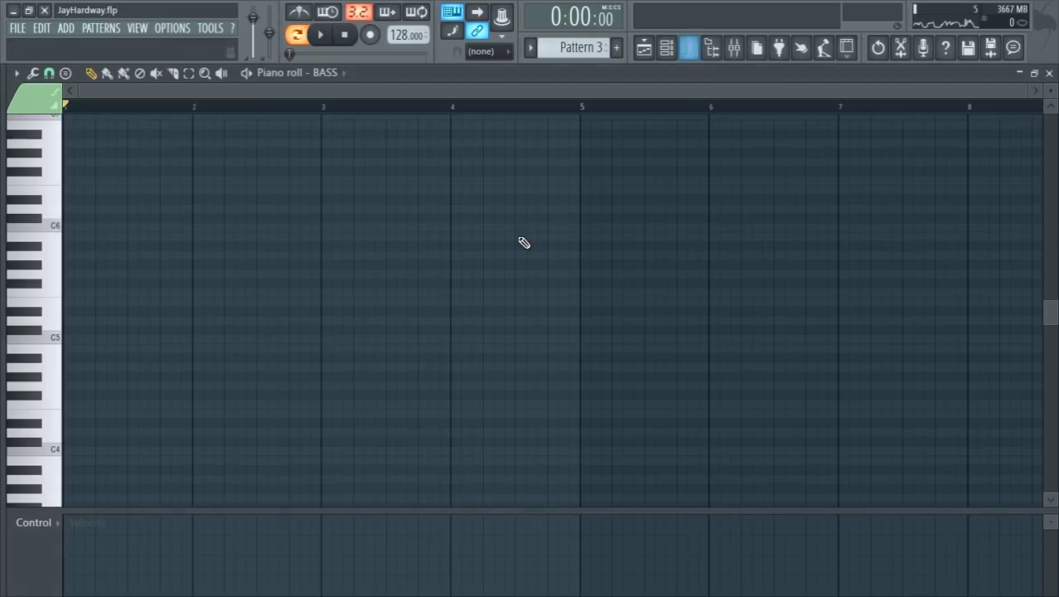
key("space")
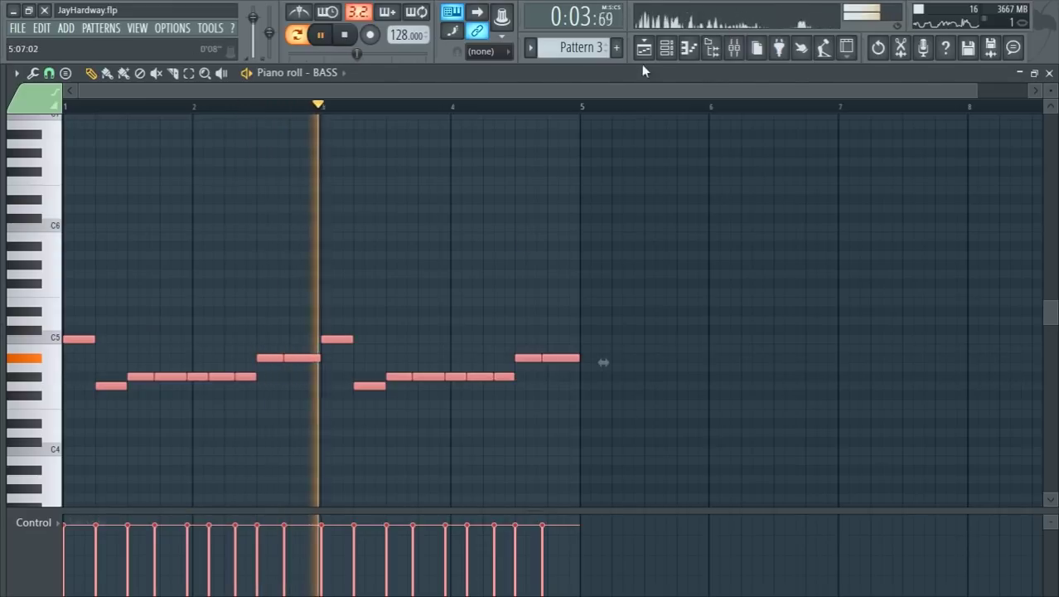
left_click(666, 47)
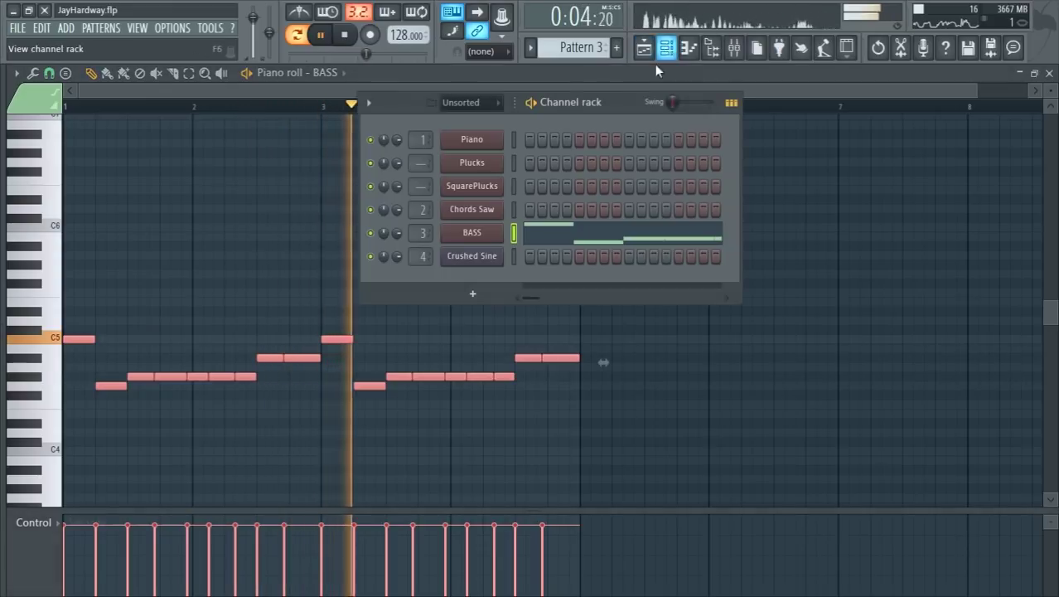
key("space")
- Paste the same root notes into the Crushed Sine channel's piano roll and listen briefly
right_click(491, 259)
left_click(592, 254)
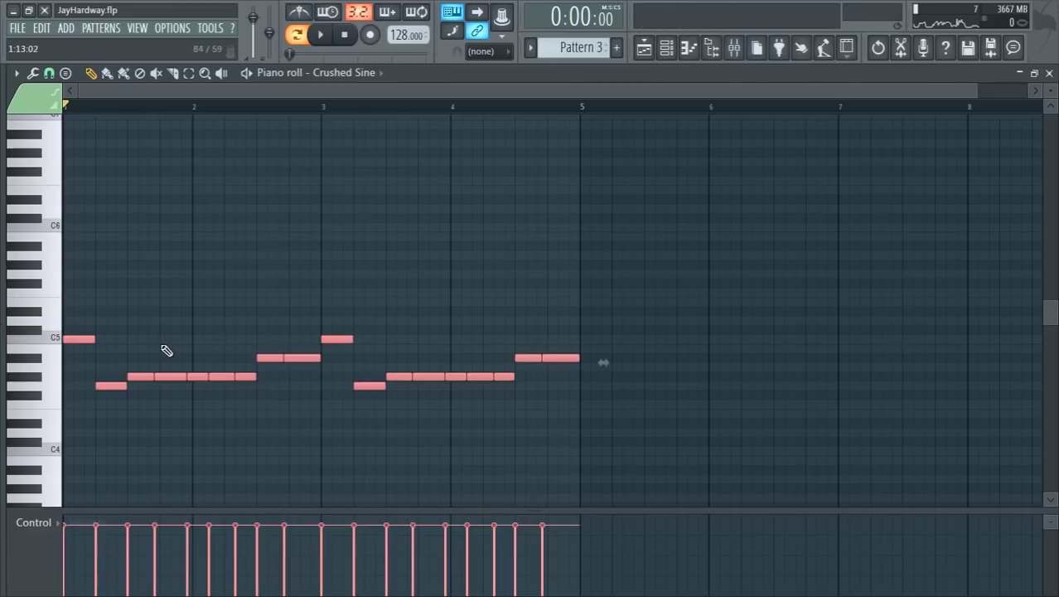
key("space")
key("space")
- Transpose all Crushed Sine notes down one octave and replay Pattern 3
key("F6")
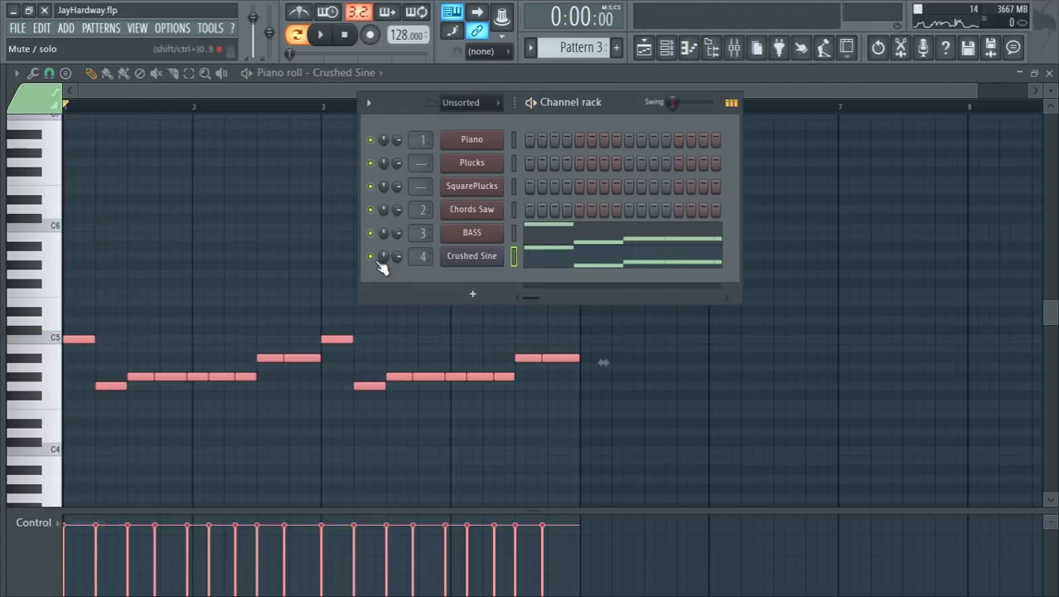
key("space")
key("F6")
key("ctrl+a")
key("ctrl+Down")
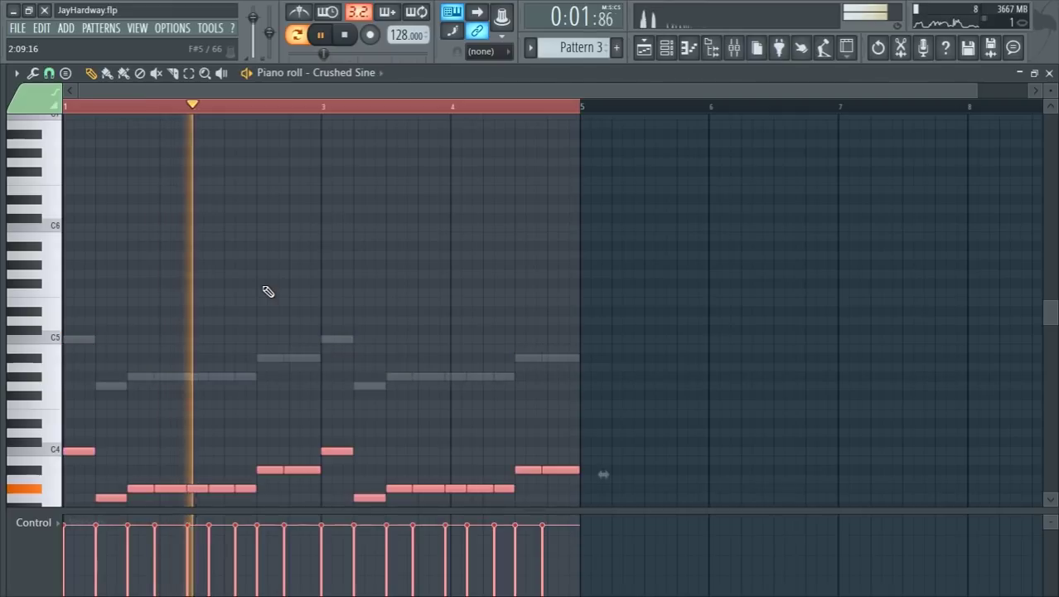
key("space")
key("space")
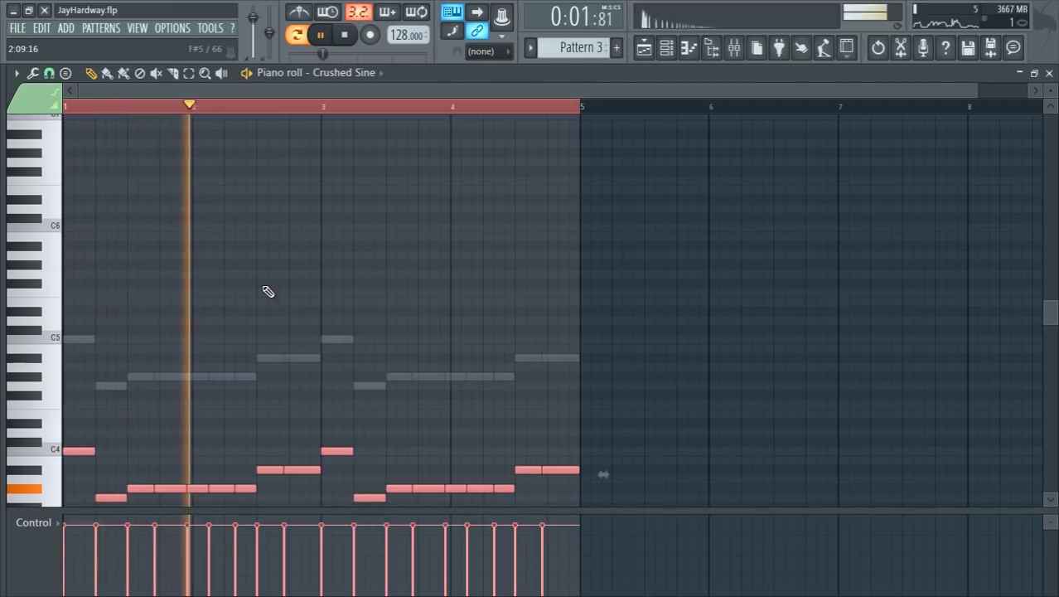
- Deselect the Crushed Sine notes and open the playlist and channel rack
key("ctrl+d")
left_click(644, 48)
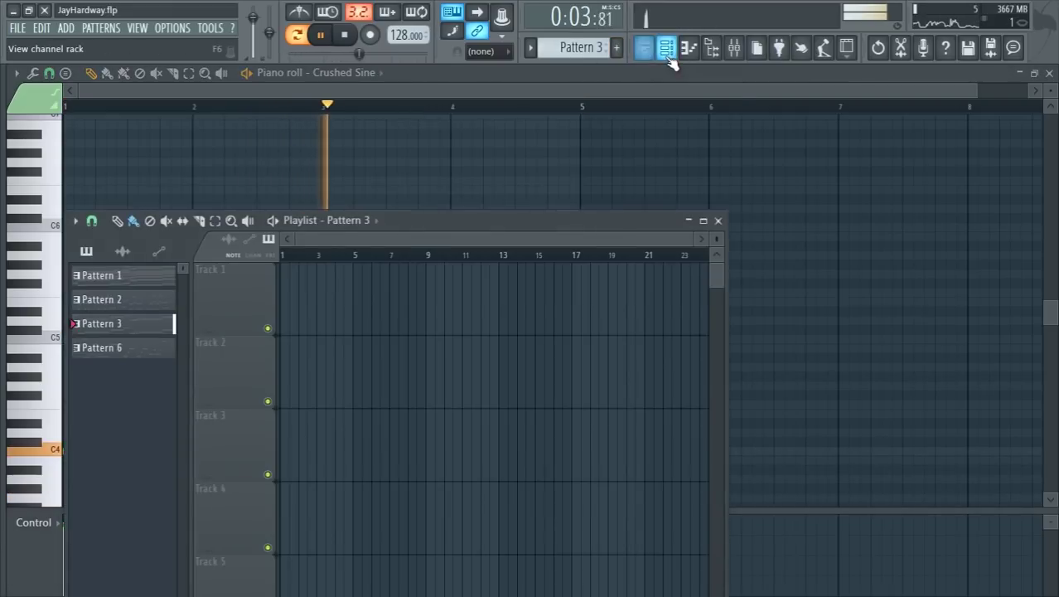
left_click(668, 52)
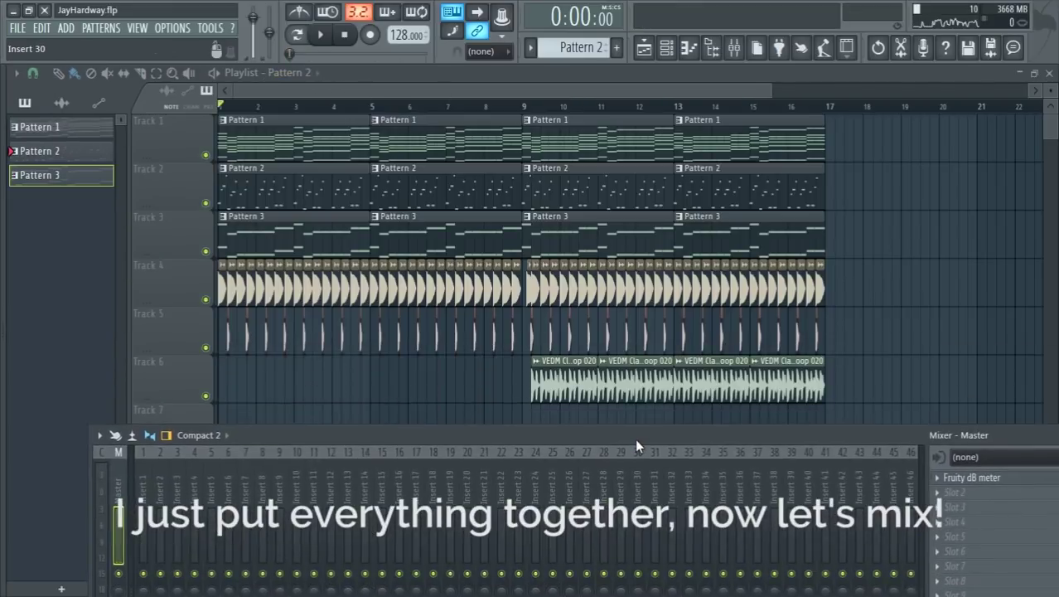
- Show all channels in the channel rack, select them all, and link them to consecutive mixer tracks starting at Insert 1
left_click_drag(635, 438, 657, 206)
left_click(666, 46)
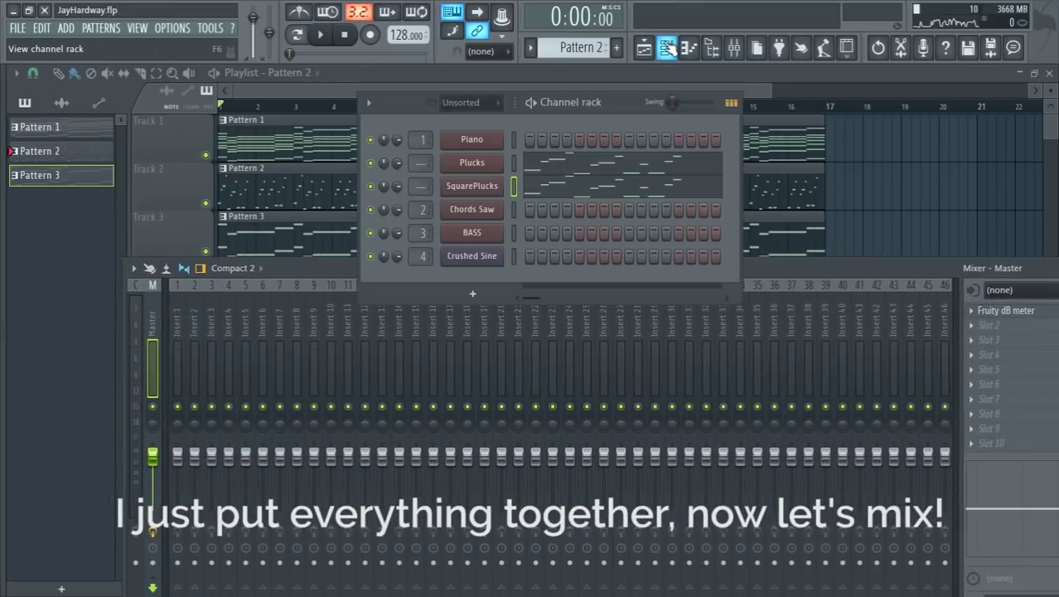
left_click(474, 120)
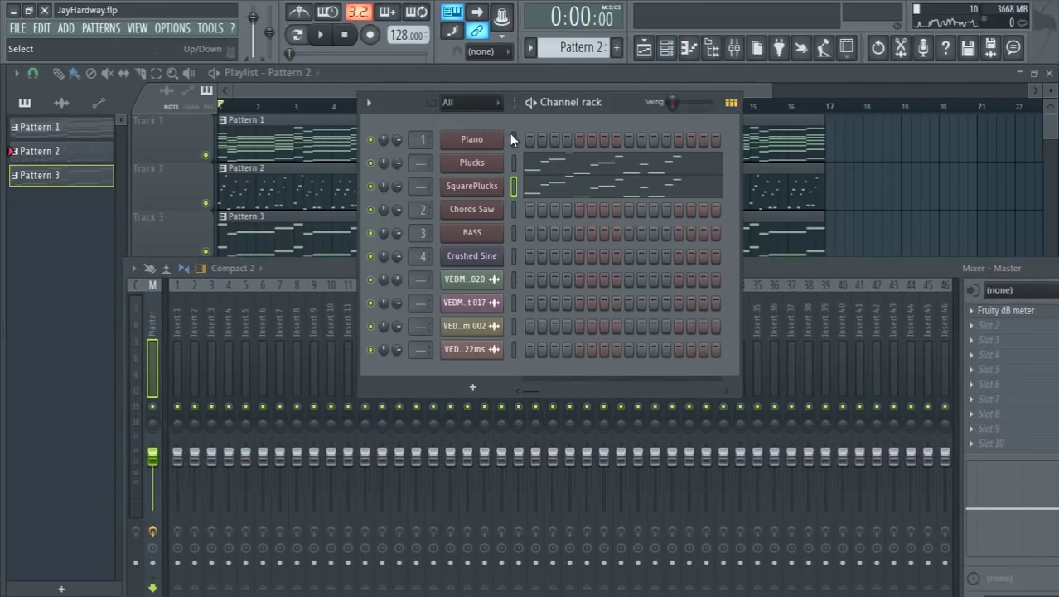
left_click(514, 347)
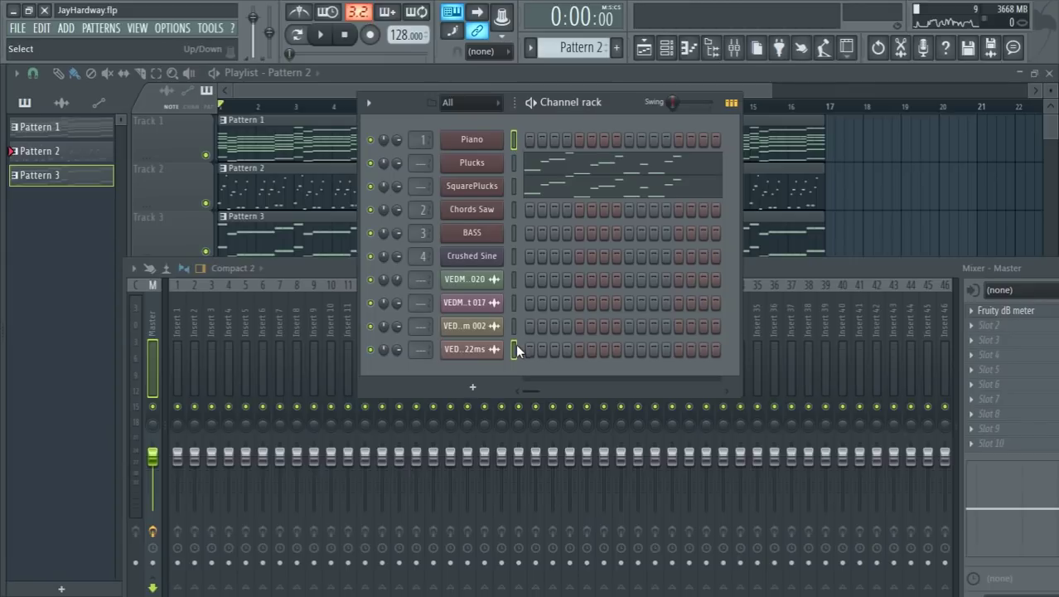
left_click(351, 263)
left_click(179, 335)
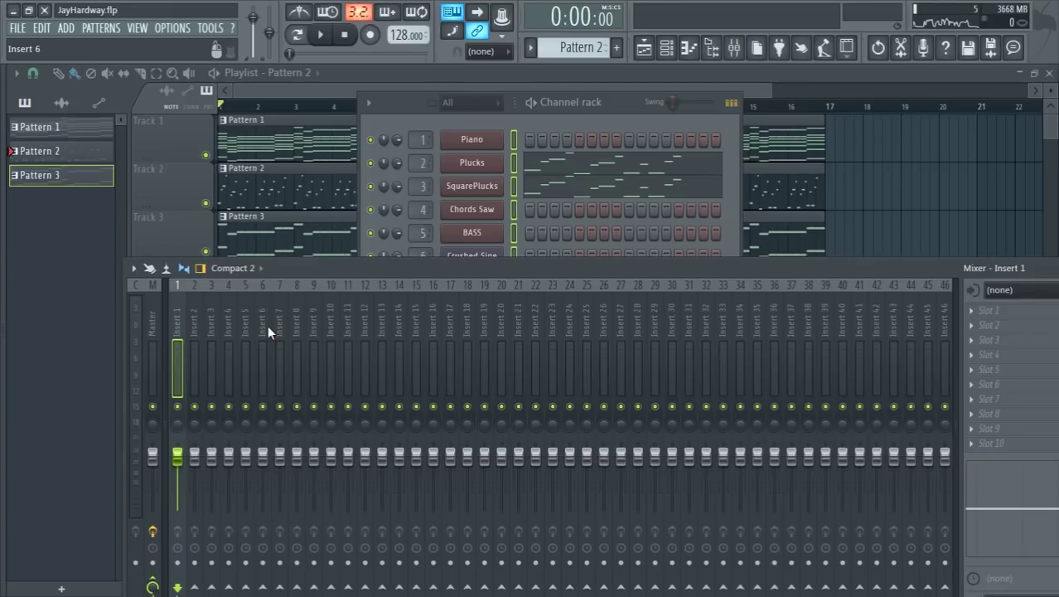
key("ctrl+l")
- Select mixer tracks 1 to 10 and lower their faders together to 55% (-11.2 dB) during song playback
left_click_drag(328, 266, 380, 125)
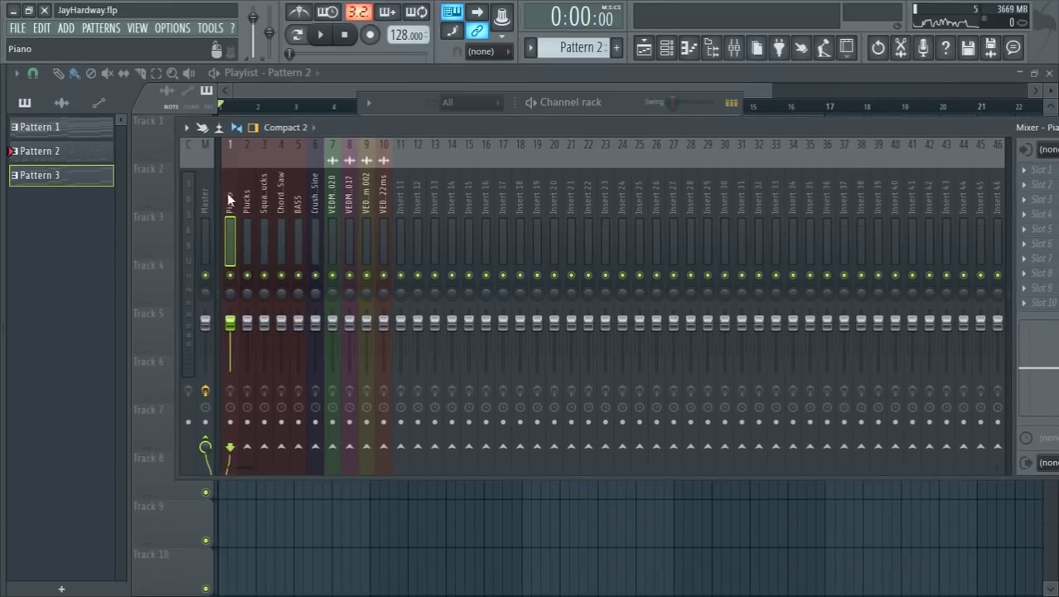
left_click_drag(227, 193, 379, 196)
key("space")
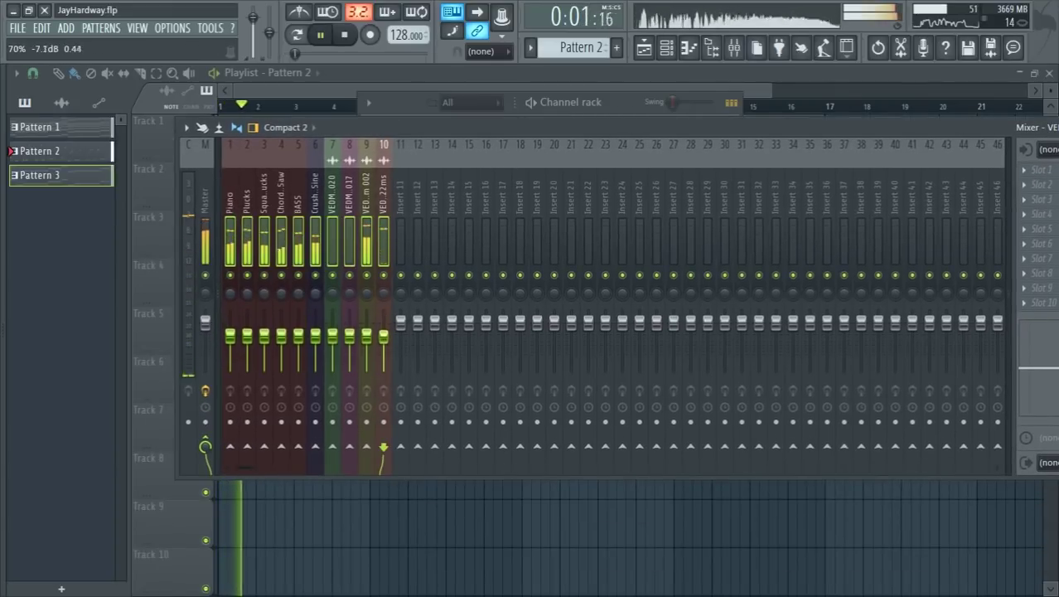
left_click_drag(384, 336, 383, 345)
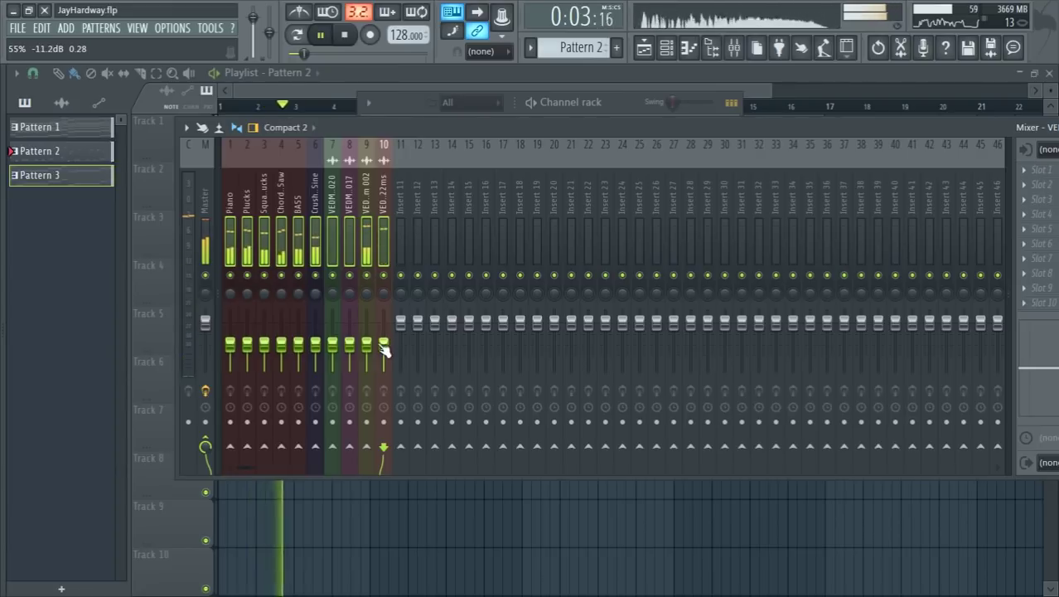
- Open the Fruity dB meter on the Master track, check the playback level, and stop the song
left_click(207, 199)
left_click(1027, 170)
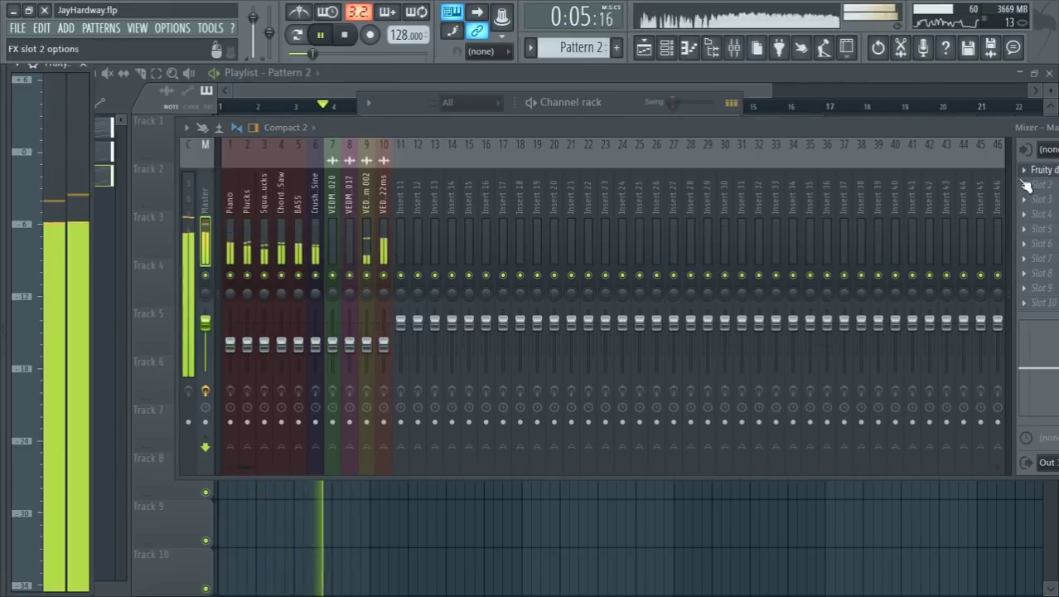
key("space")
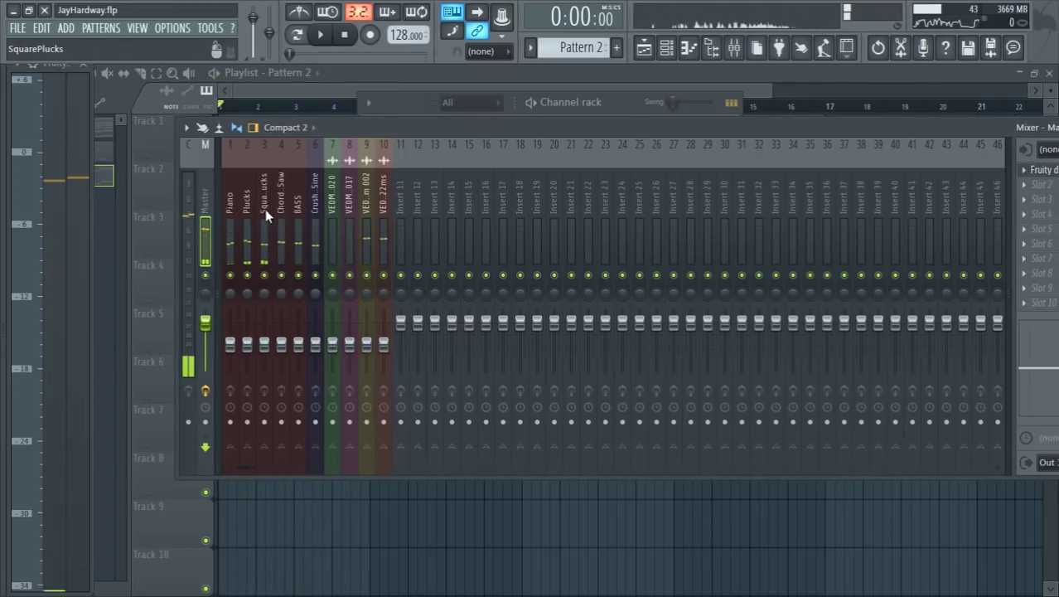
- Name an empty mixer track PLUCKS OUT, colour it blue, and place it right after the SquarePlucks track
left_click(430, 209)
key("F2")
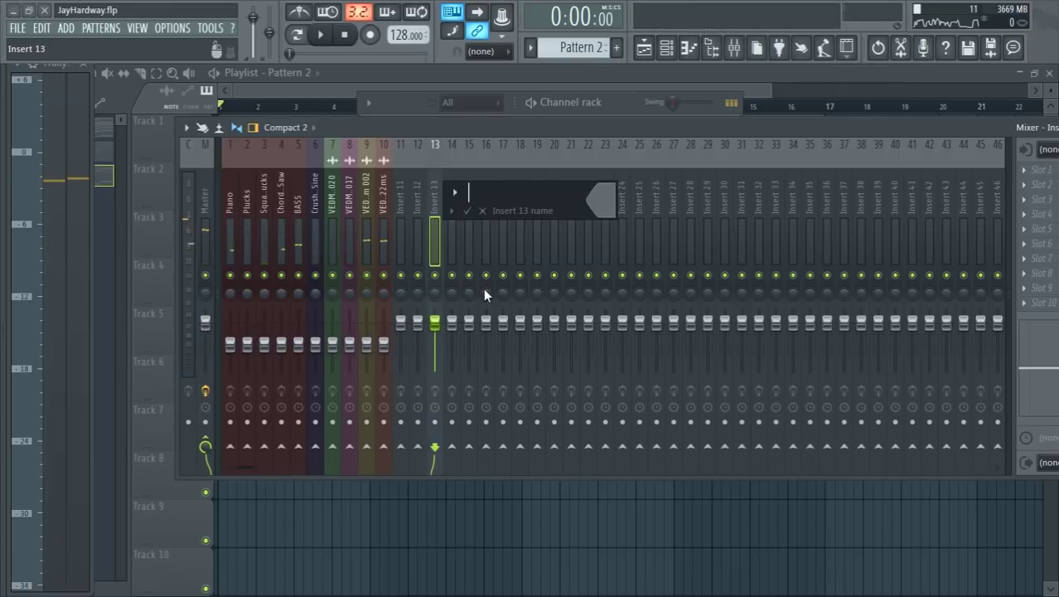
type("PLUC")
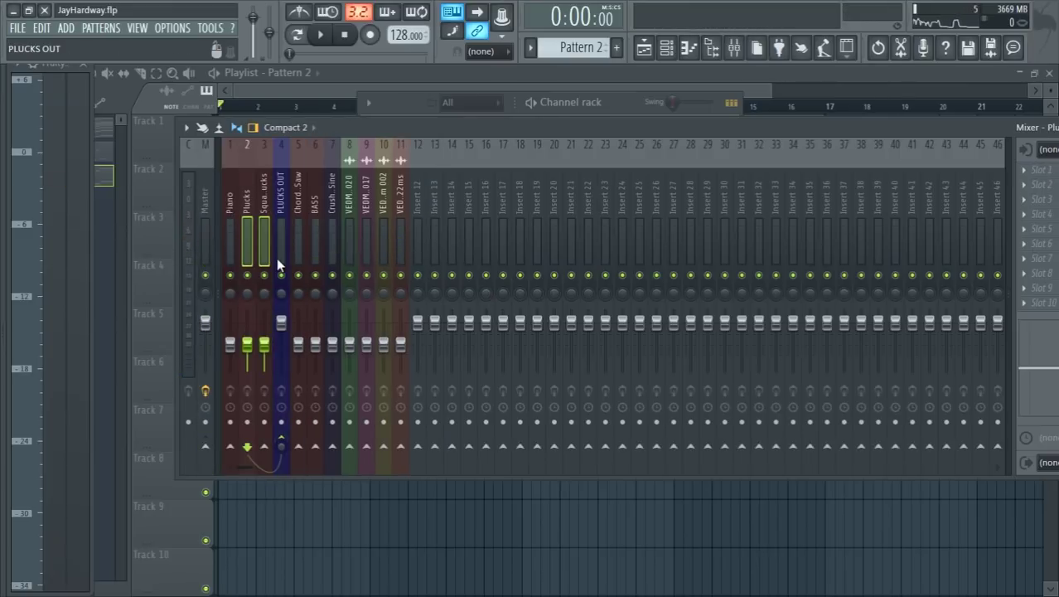
- Play the song briefly, switch to pattern mode with Pattern 1, and select the PLUCKS OUT mixer track
key("space")
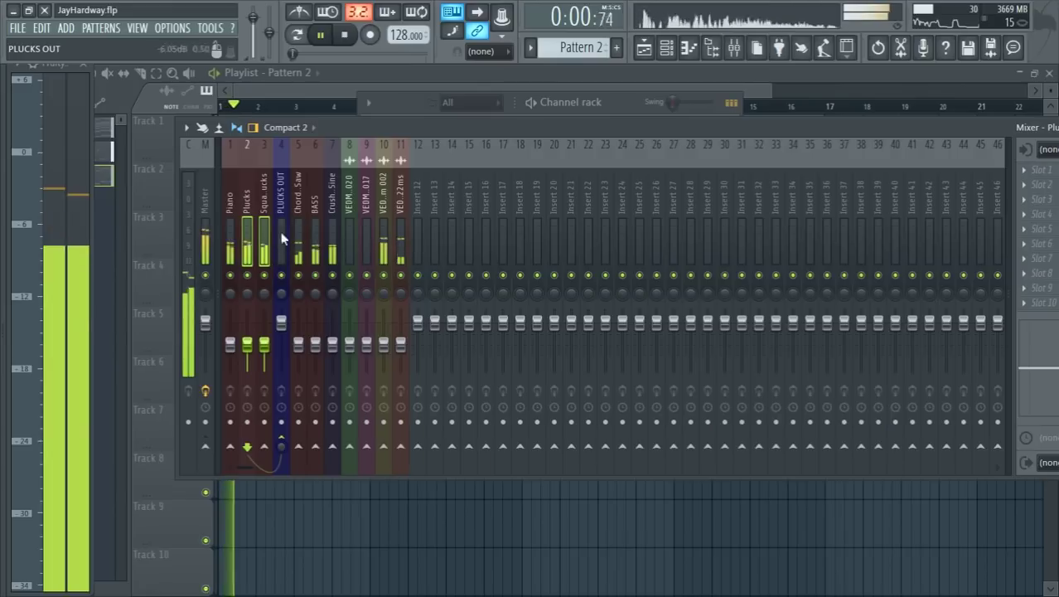
left_click(295, 35)
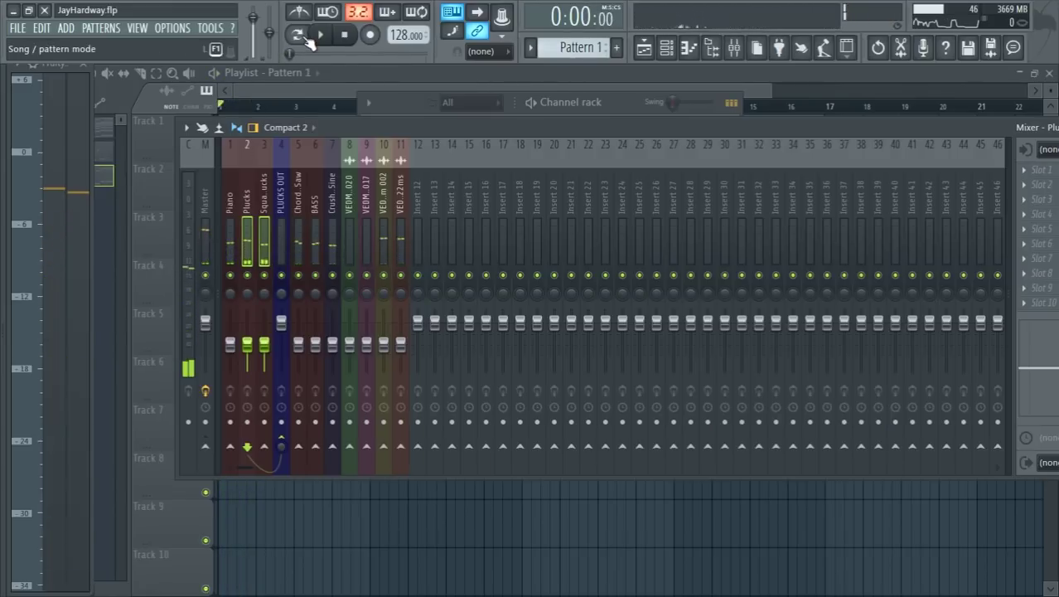
left_click(277, 199)
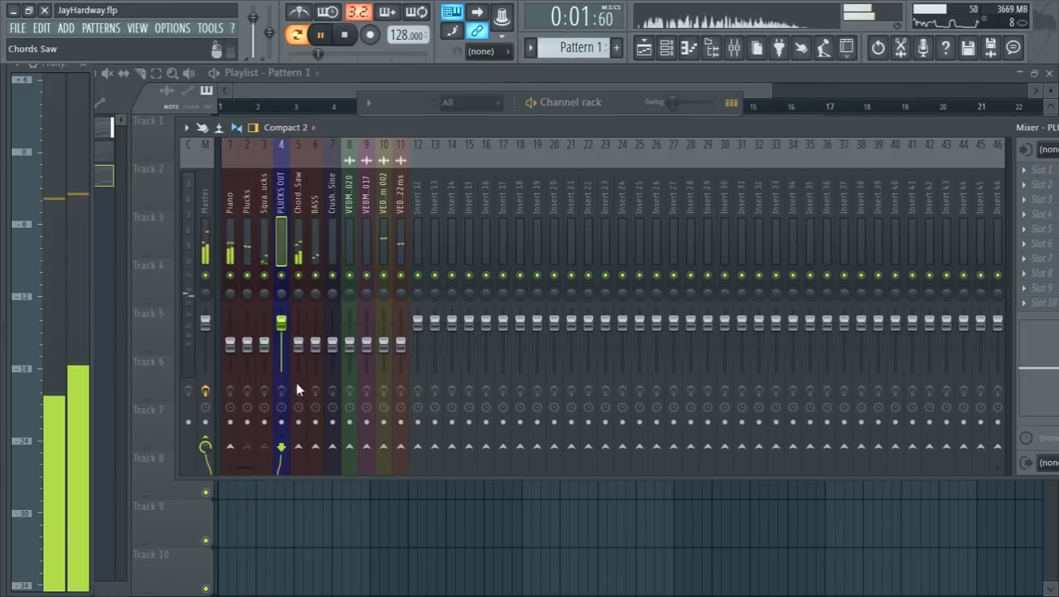
- Reset the send levels from the Plucks and SquarePlucks mixer tracks to PLUCKS OUT
right_click(283, 447)
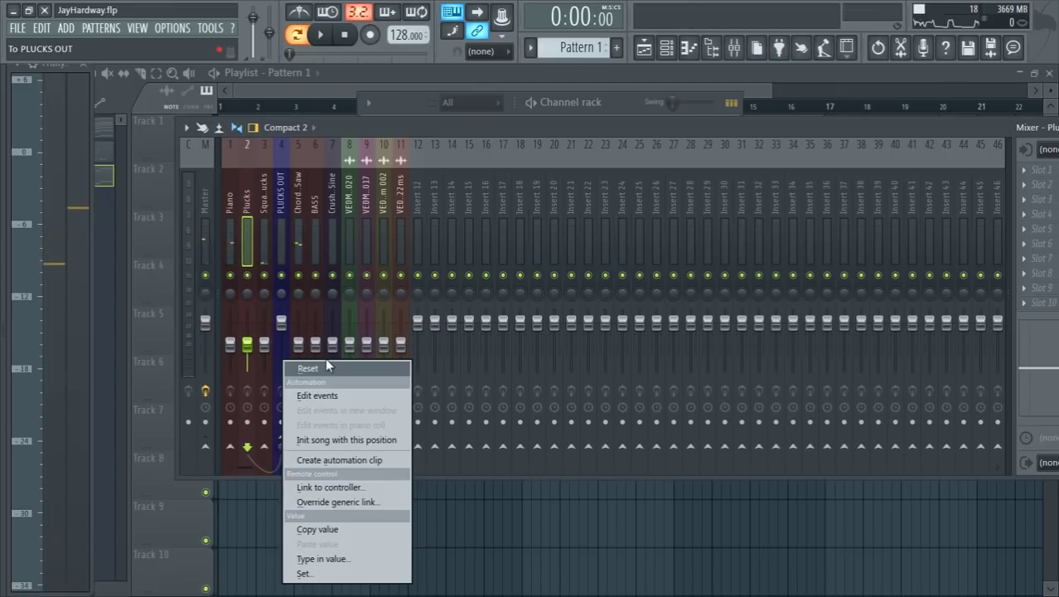
left_click(327, 367)
key("space")
right_click(286, 448)
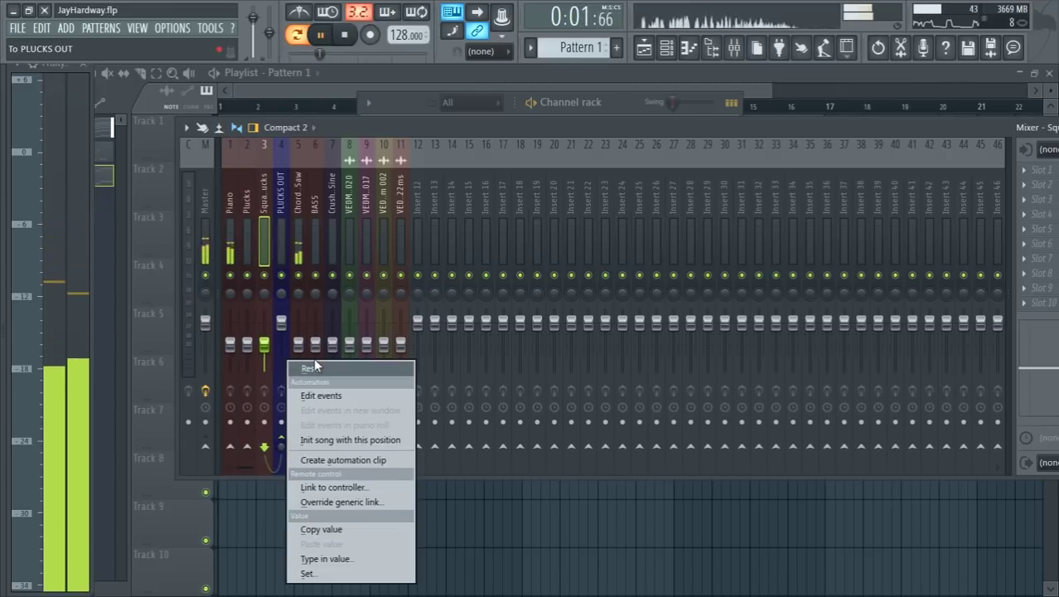
left_click(315, 367)
left_click(246, 199)
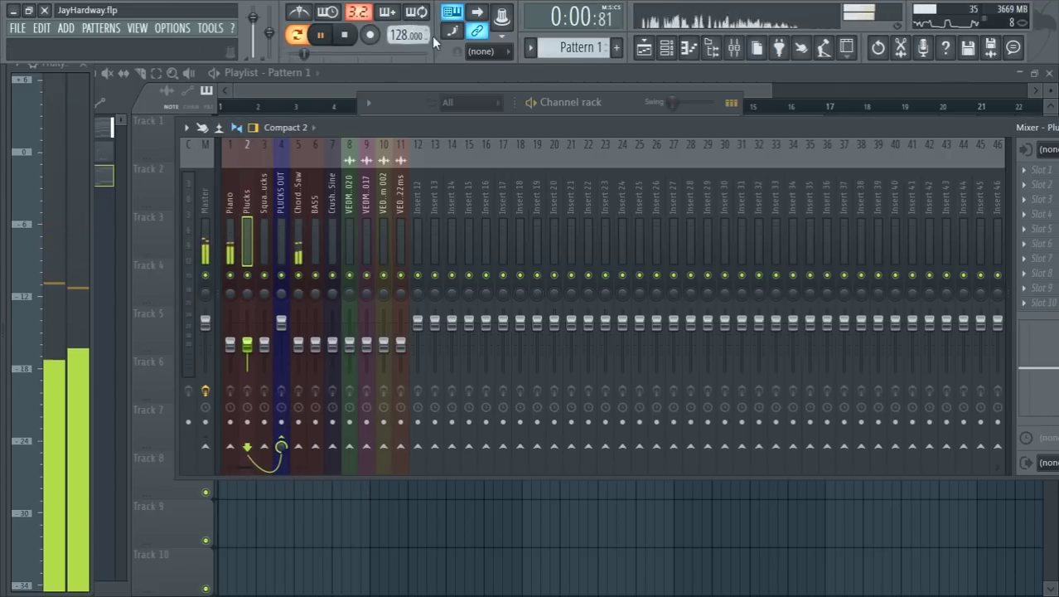
- Move the Chords Saw mixer track three places forward so it sits directly after Piano
left_click(299, 219)
key("alt+Left")
key("alt+Left")
key("alt+Left")
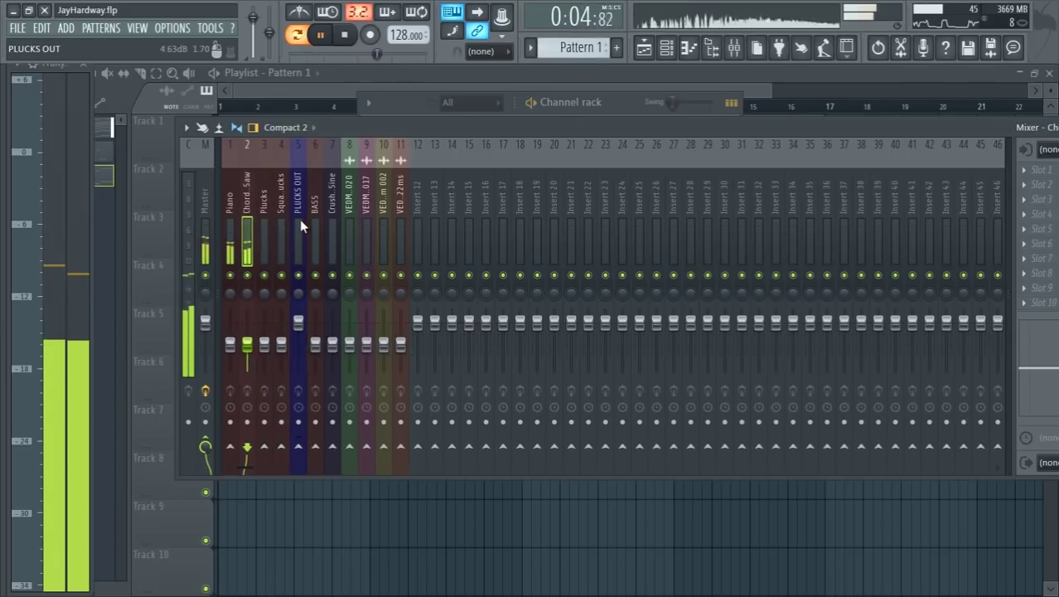
- Bring the channel rack to the front and switch playback to Pattern 2
left_click(617, 108)
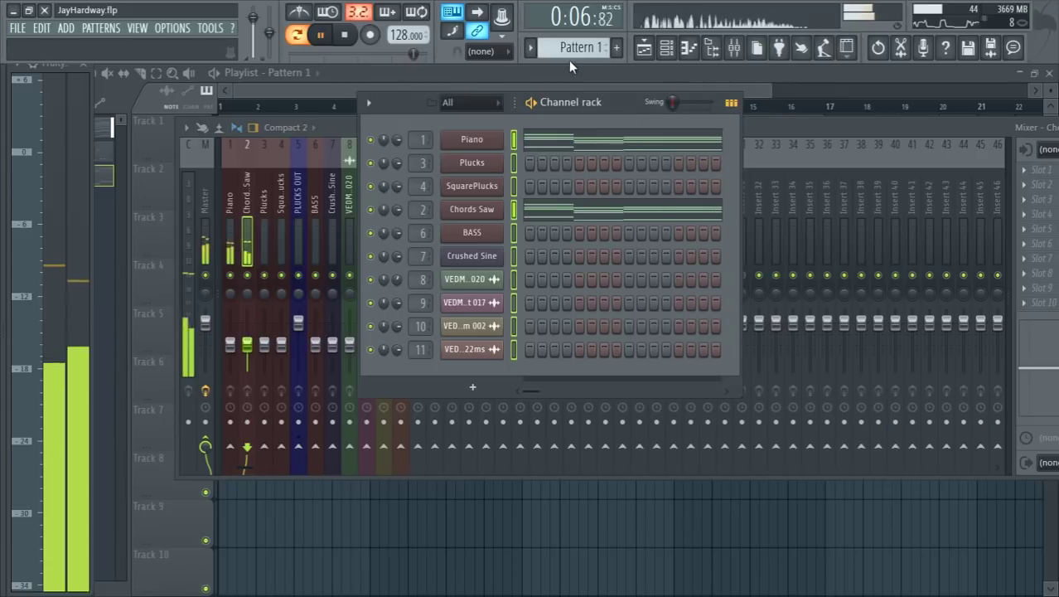
scroll(570, 48, "down", 1)
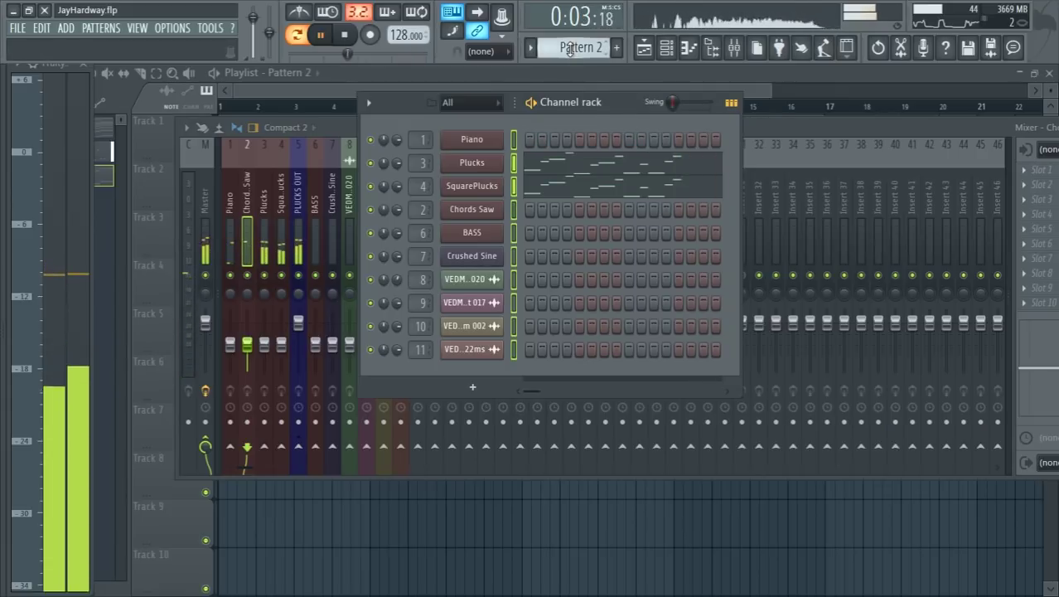
- Load Fruity Parametric EQ 2 into the first effect slot of the PLUCKS OUT mixer track
left_click(303, 193)
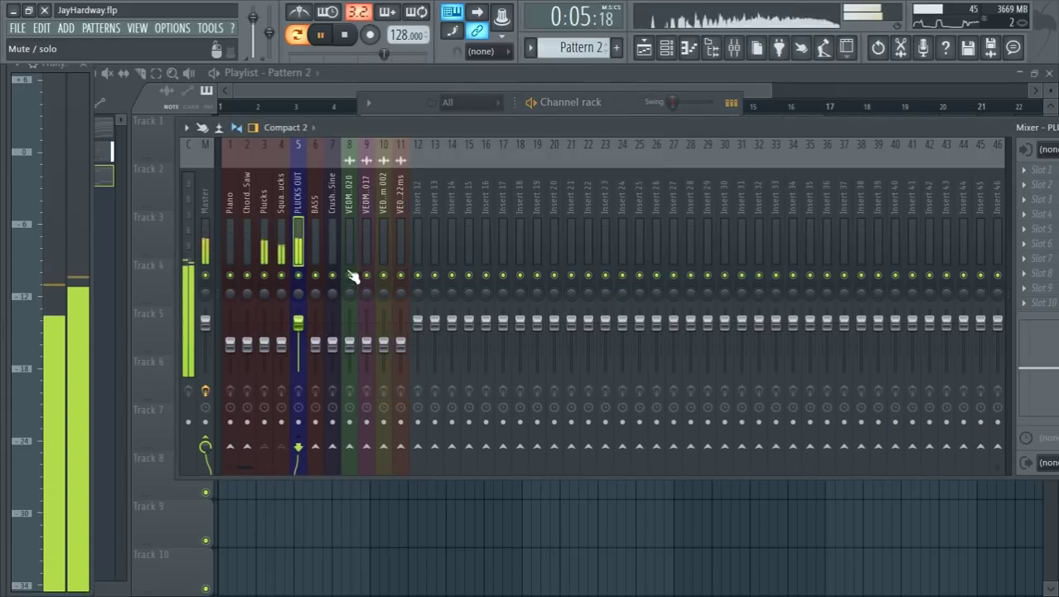
left_click_drag(532, 131, 474, 126)
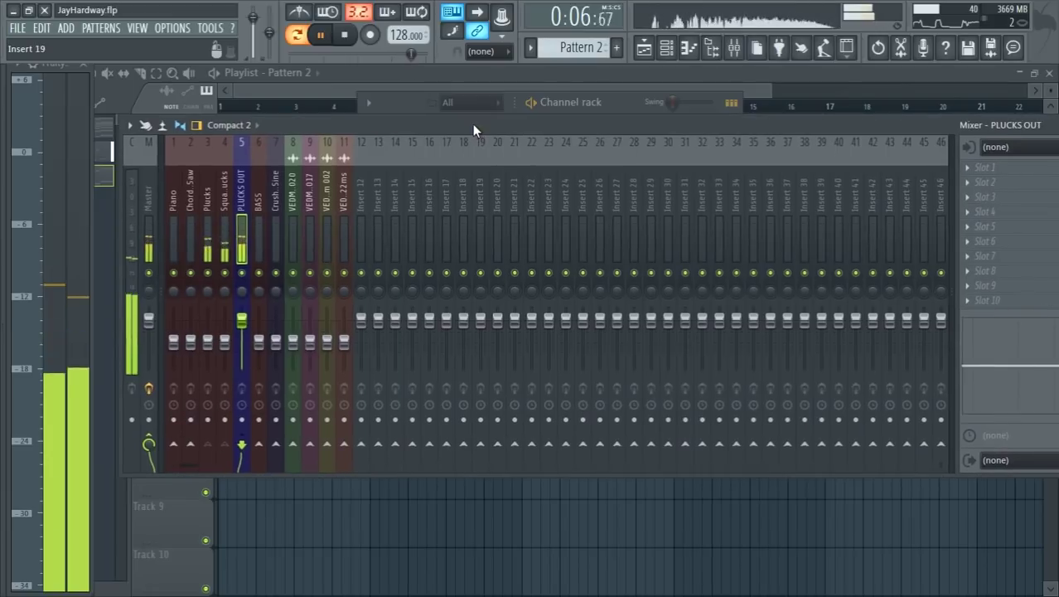
left_click(960, 169)
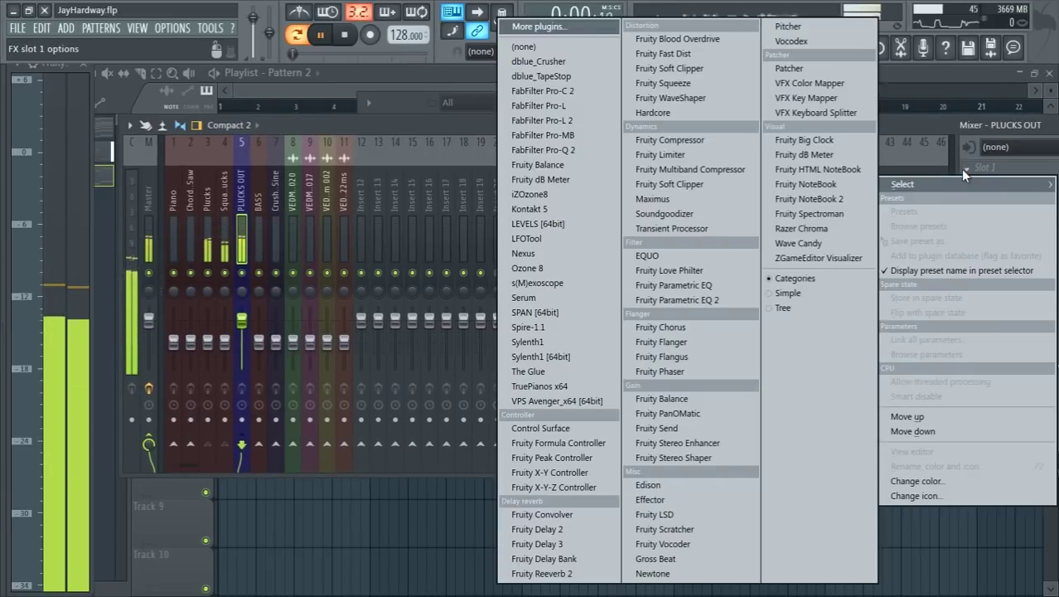
left_click(707, 300)
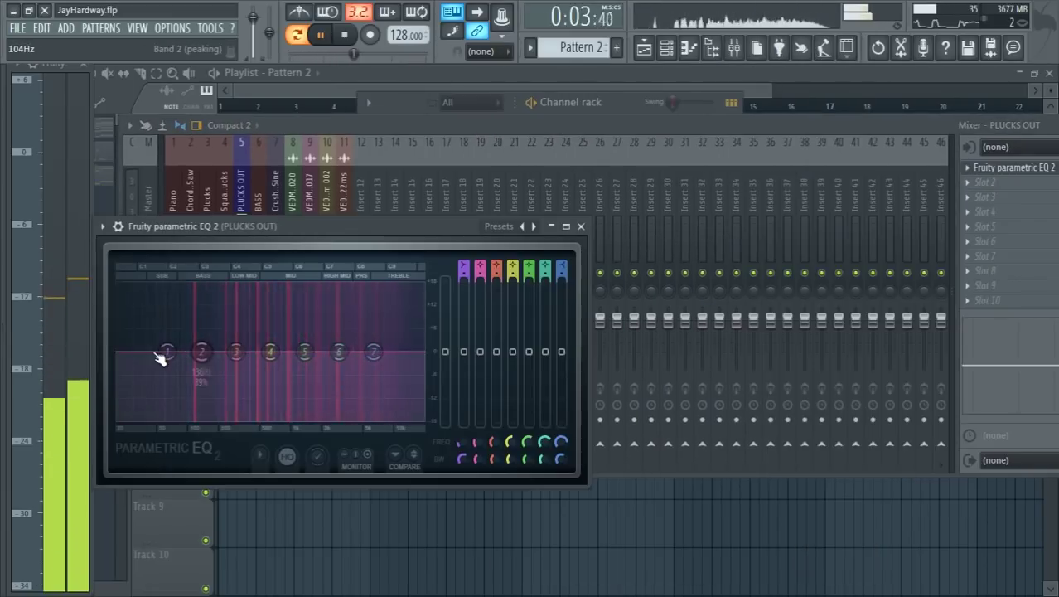
- Change EQ band 1 on PLUCKS OUT to a high pass with the Steep 4 slope
right_click(162, 357)
mouse_move(189, 402)
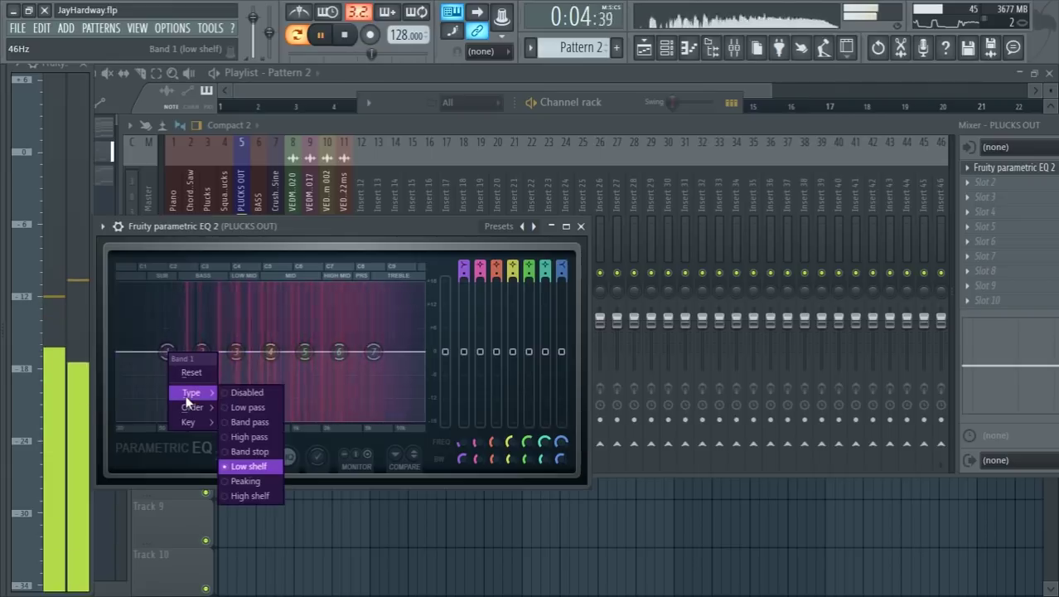
left_click(248, 437)
scroll(167, 351, "up", 2)
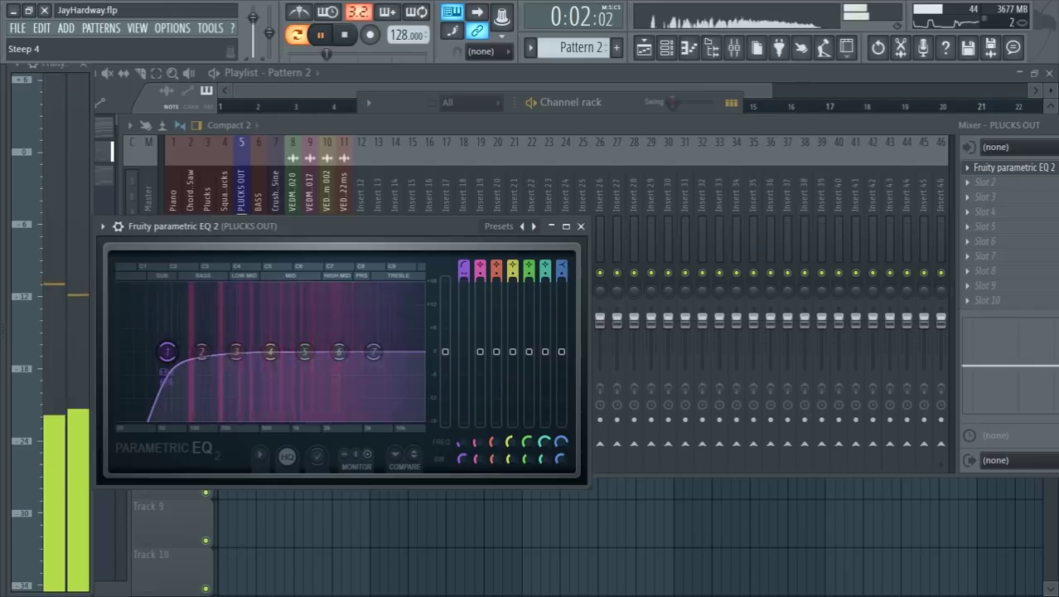
- Boost EQ band 7 on PLUCKS OUT slightly and close the equalizer
left_click_drag(455, 447, 413, 413)
mouse_move(373, 352)
left_mouse_down()
mouse_move(373, 336)
mouse_move(407, 356)
mouse_move(375, 344)
left_mouse_up()
left_click(580, 226)
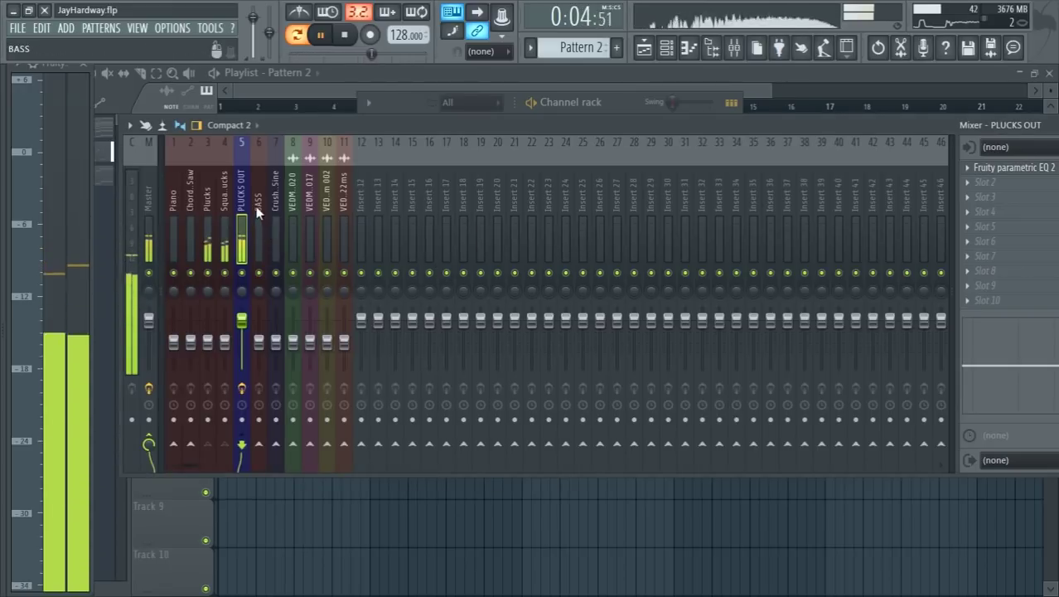
- Examine the Plucks notes in the piano roll and bring the channel rack back up
left_click_drag(609, 116, 622, 284)
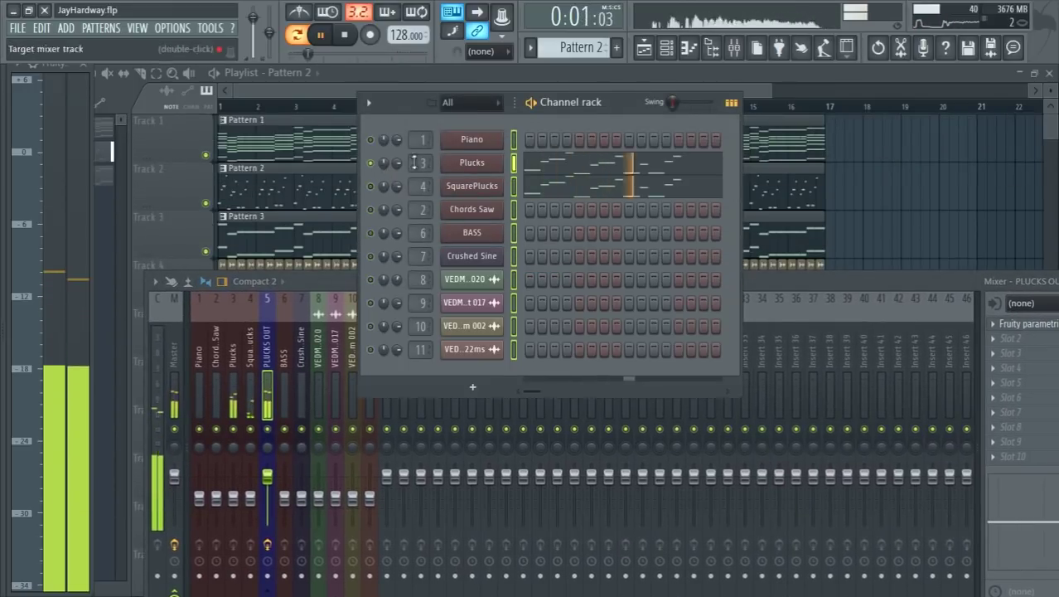
left_click(579, 171)
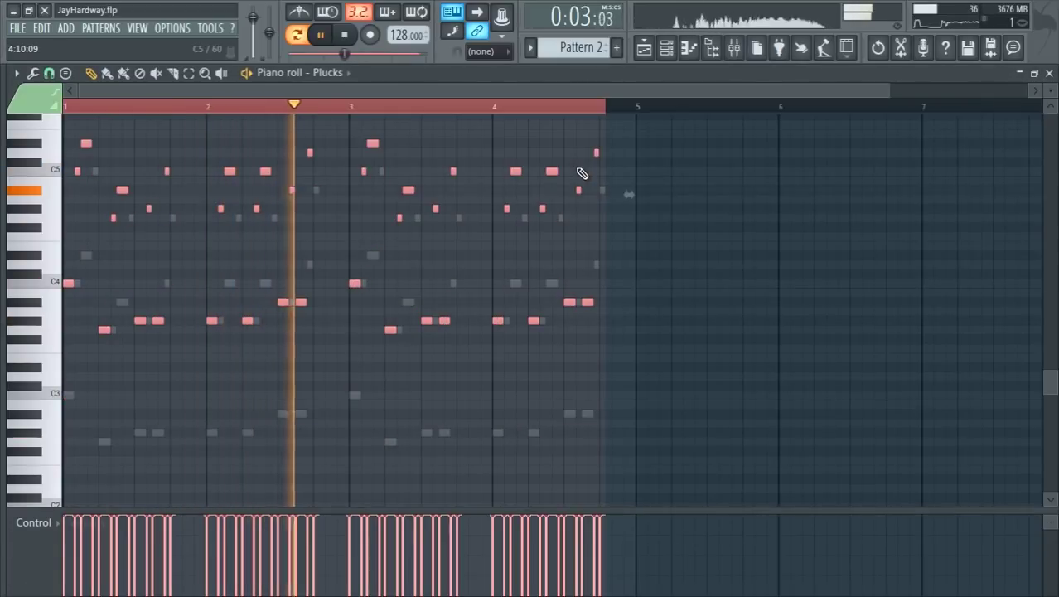
left_click(666, 47)
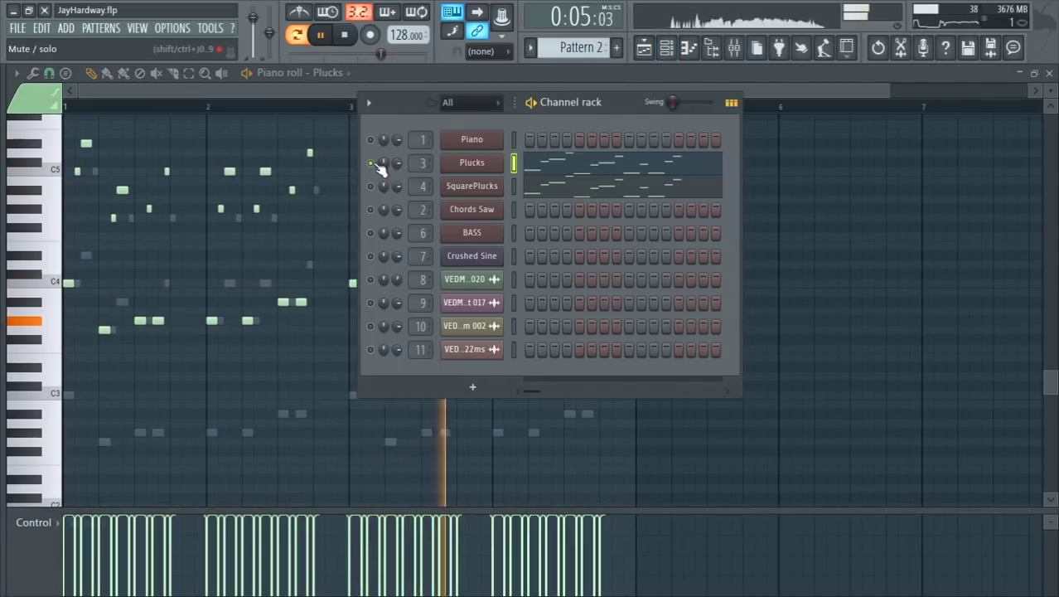
- Stop playback and load Fruity Reeverb 2 into the second effect slot of the PLUCKS OUT mixer track
key("F9")
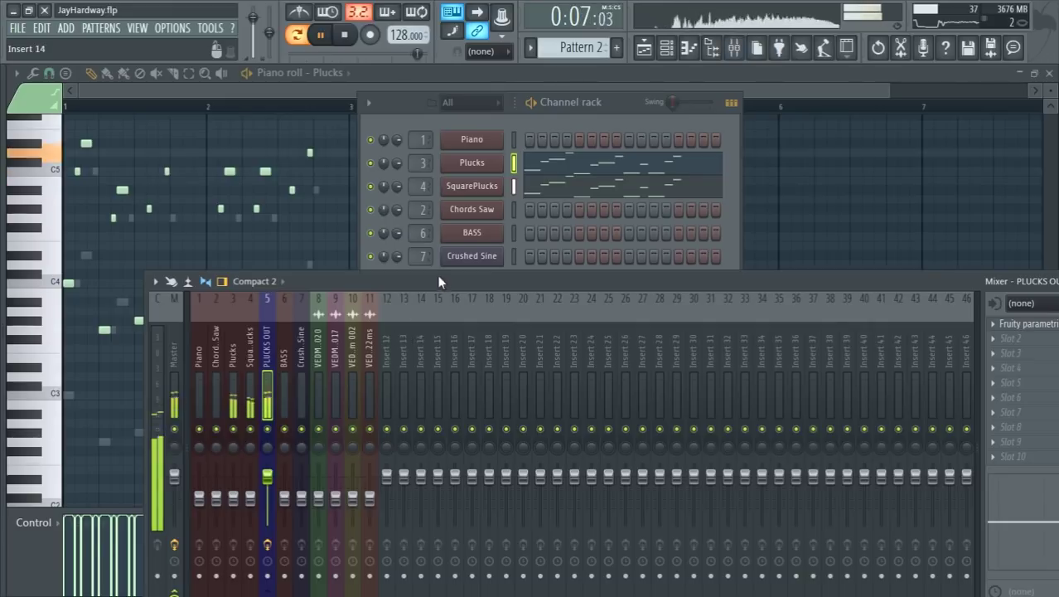
left_click_drag(437, 280, 466, 171)
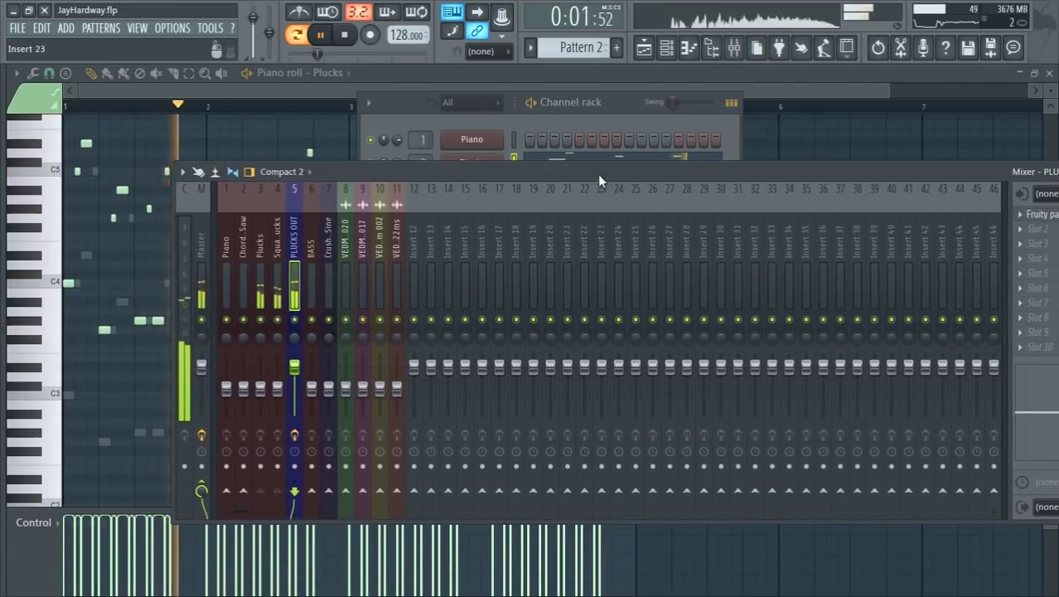
left_click_drag(598, 175, 491, 167)
key("space")
left_click(924, 222)
mouse_move(903, 238)
left_click(540, 573)
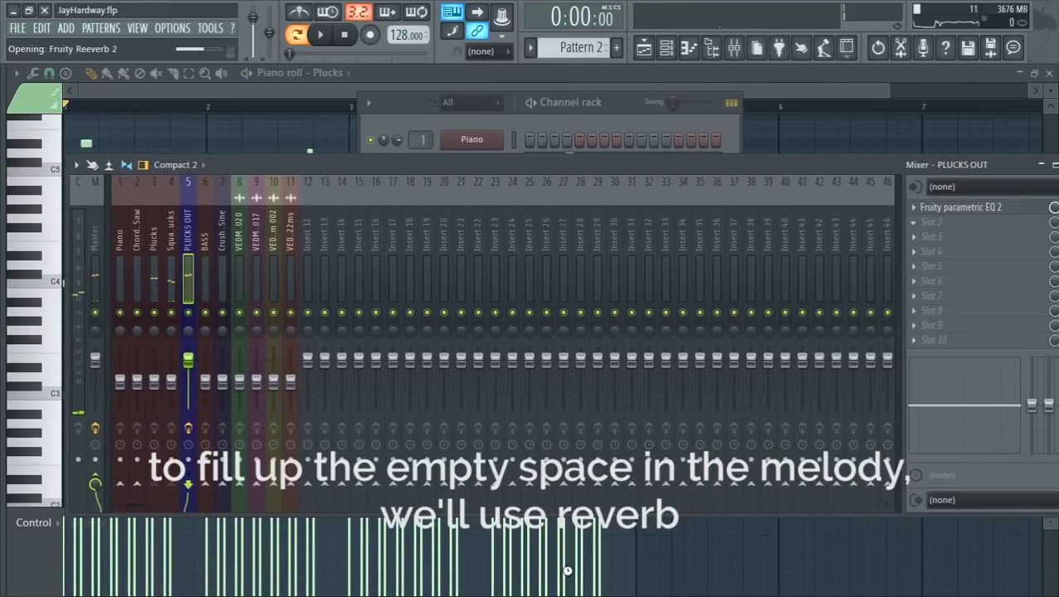
- During playback, set the Reeverb 2 high cut to about 16.4 kHz and the low cut to about 665 Hz
key("space")
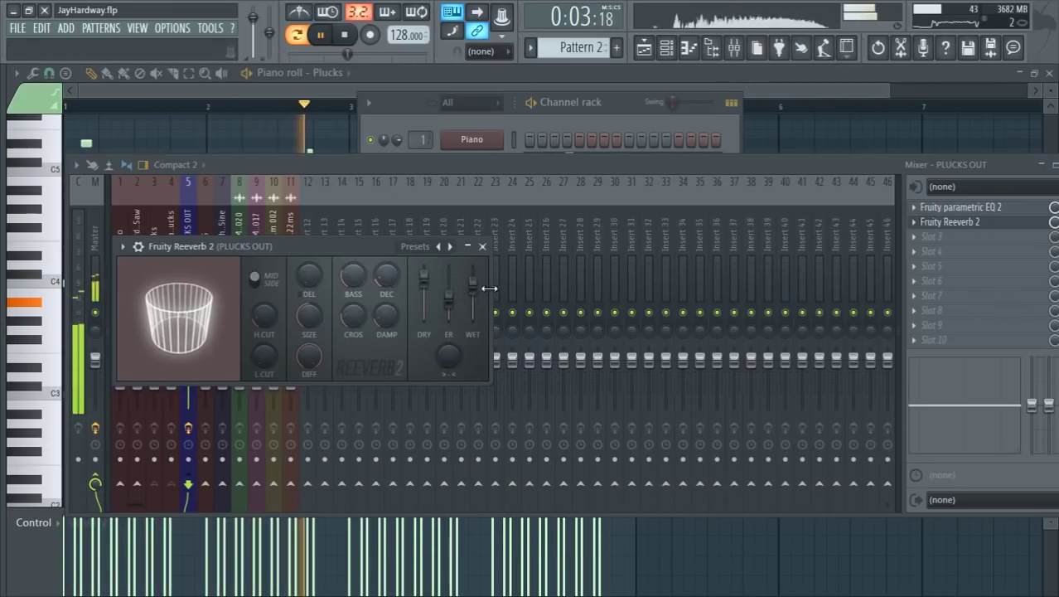
left_click_drag(264, 315, 265, 299)
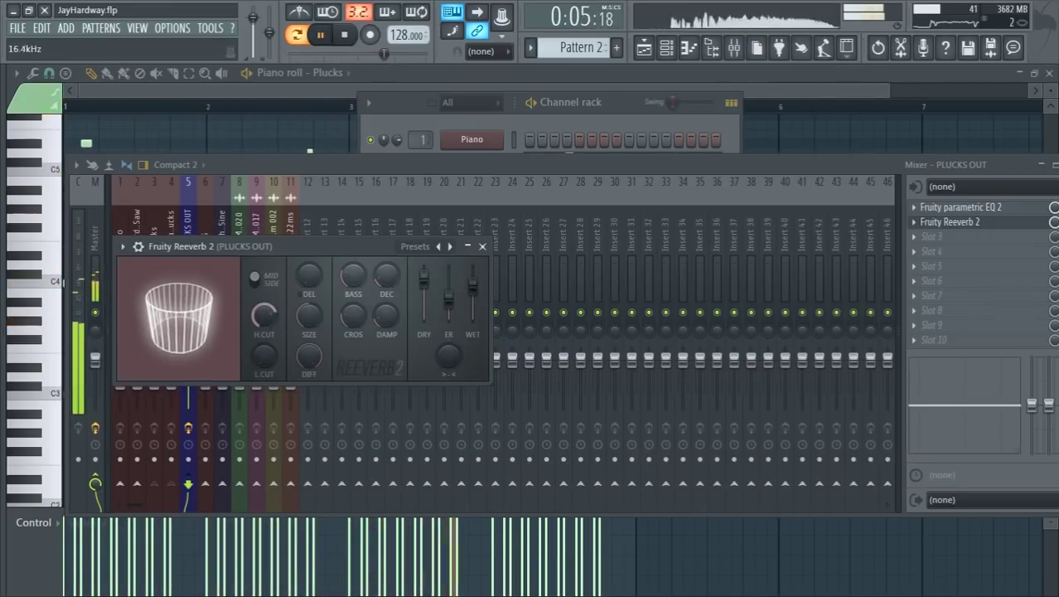
left_click_drag(263, 355, 264, 336)
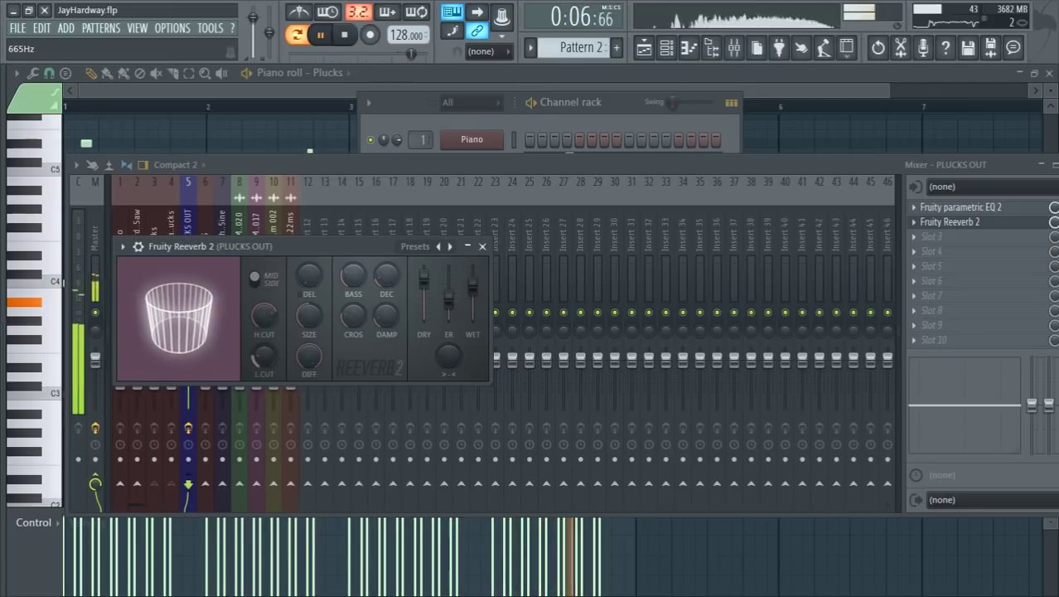
key("space")
- Create an automation clip for the Reeverb 2 mix level on PLUCKS OUT and lower its first point to the minimum
left_click_drag(848, 165, 699, 161)
right_click(907, 217)
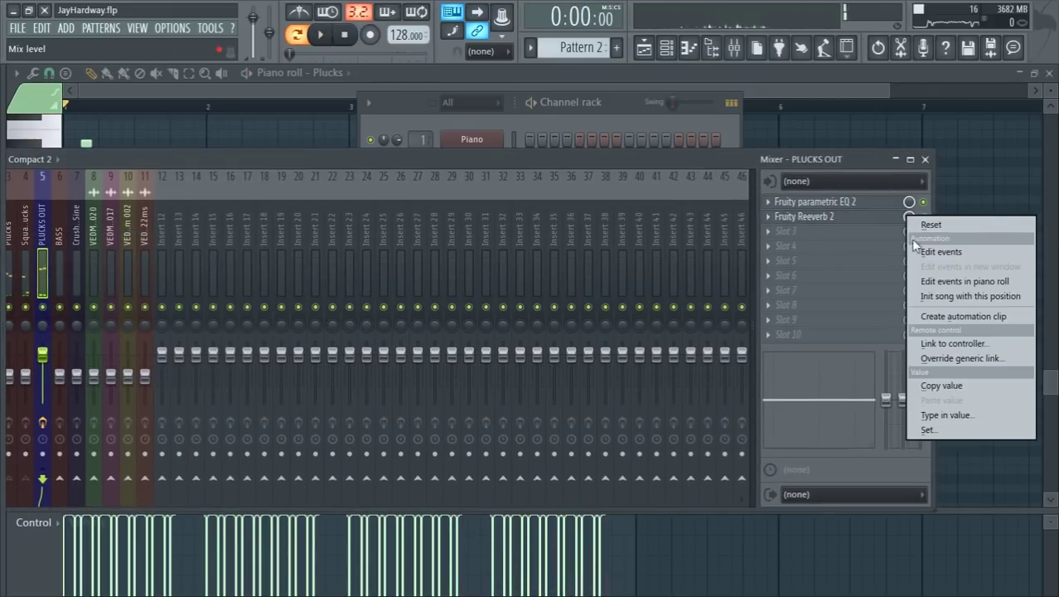
left_click(935, 315)
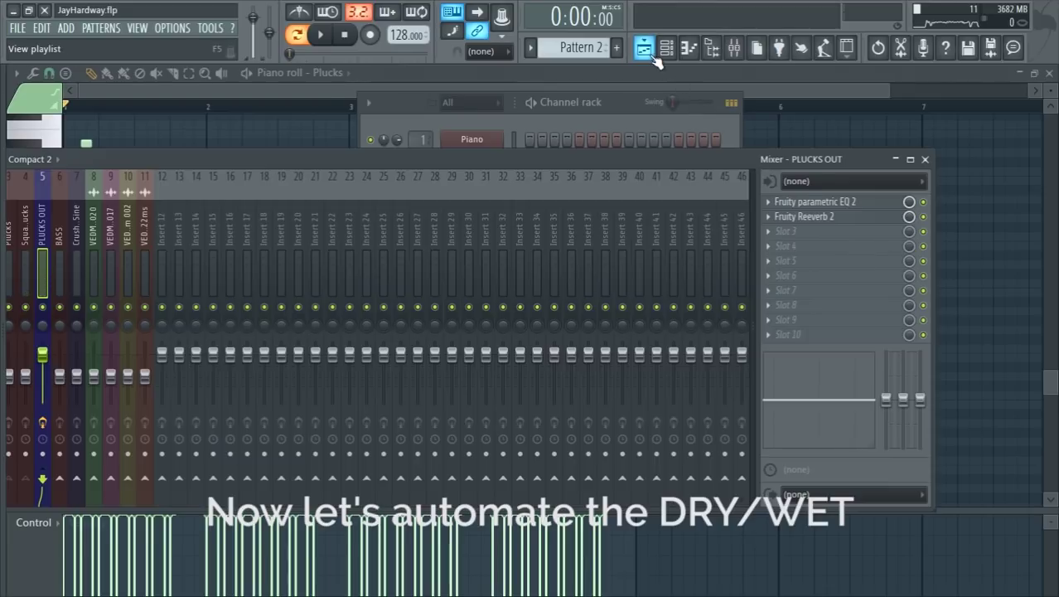
left_click(652, 55)
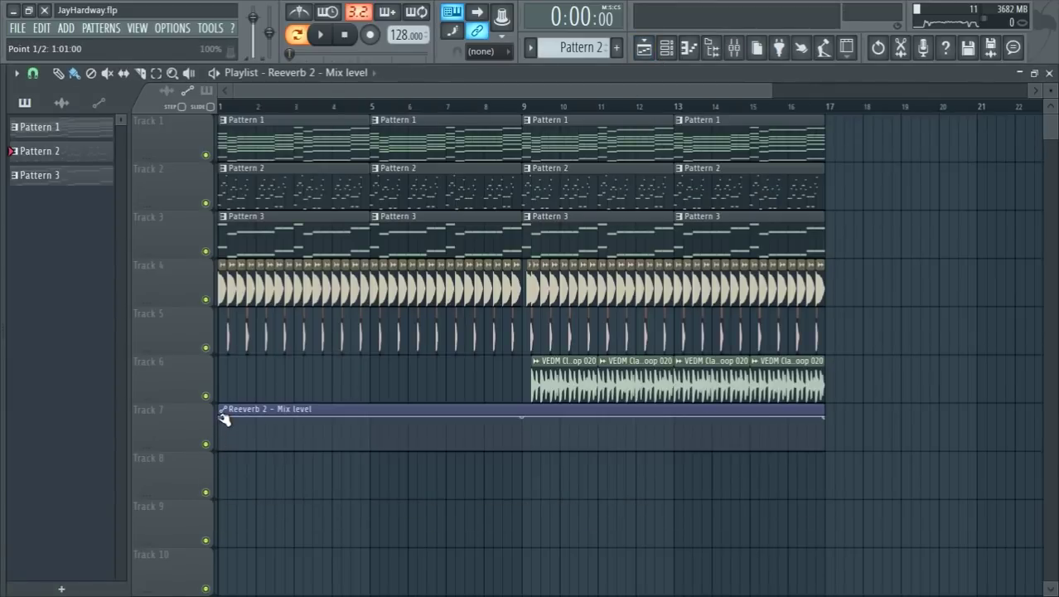
left_click_drag(219, 416, 233, 490)
- Solo playlist Track 2 together with Track 7, and add a minimum-level point to the automation clip just after bar 5
right_click(206, 203)
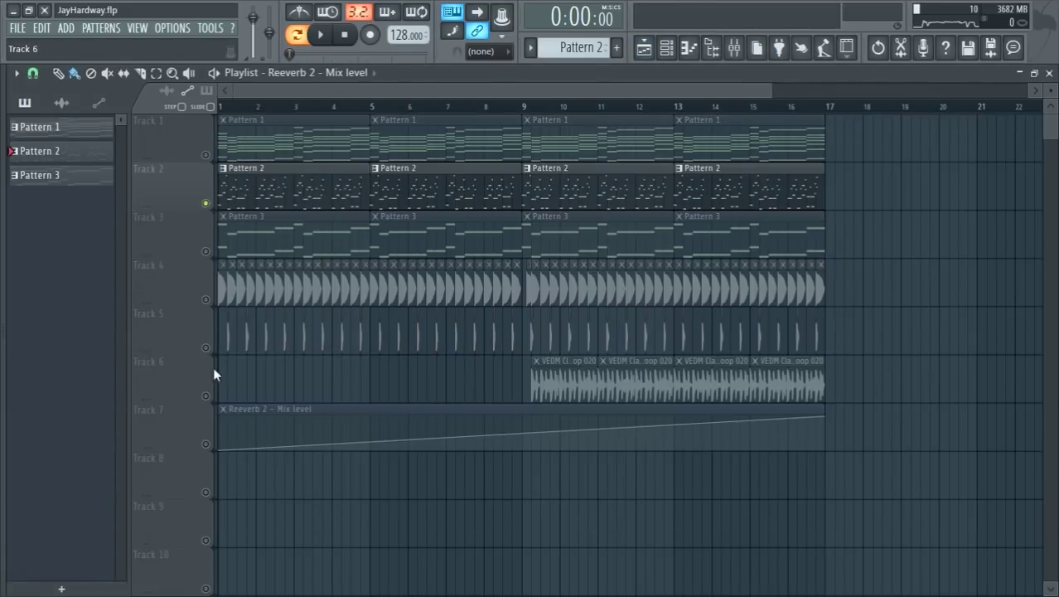
left_click(207, 445)
right_click(374, 446)
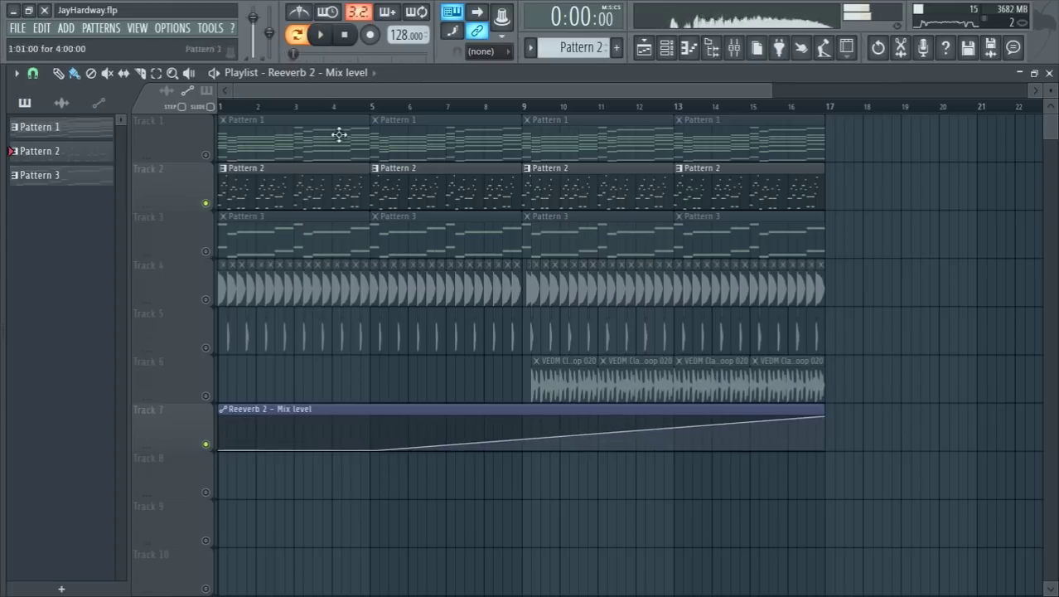
key("space")
- Repeat the one-bar reverb mix automation ramp along Track 7 up to bar 17
scroll(225, 286, "up", 6)
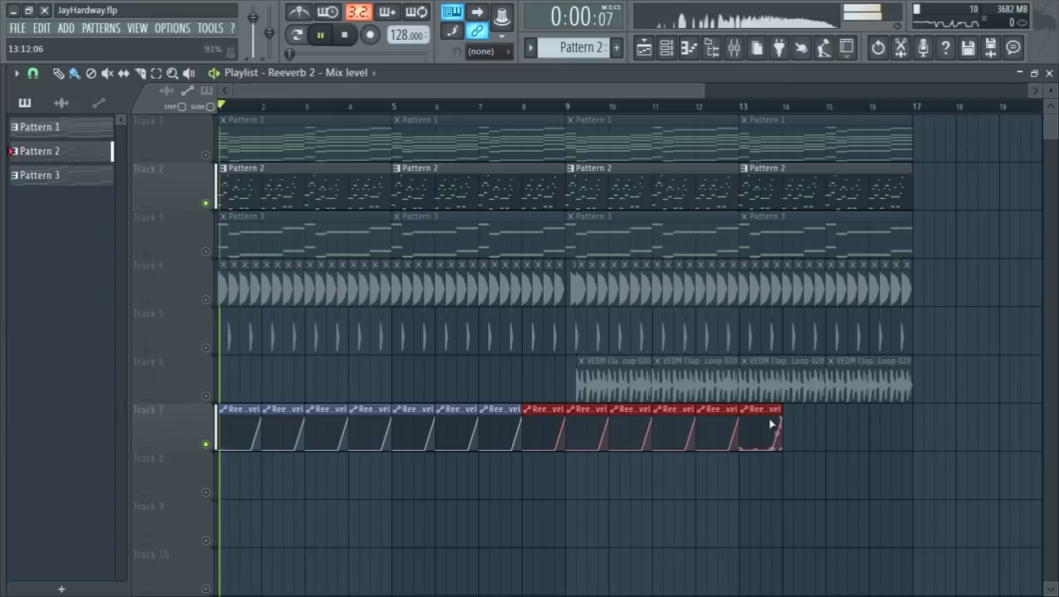
left_click_drag(771, 414, 796, 406)
left_click(697, 485)
scroll(698, 485, "down", 6)
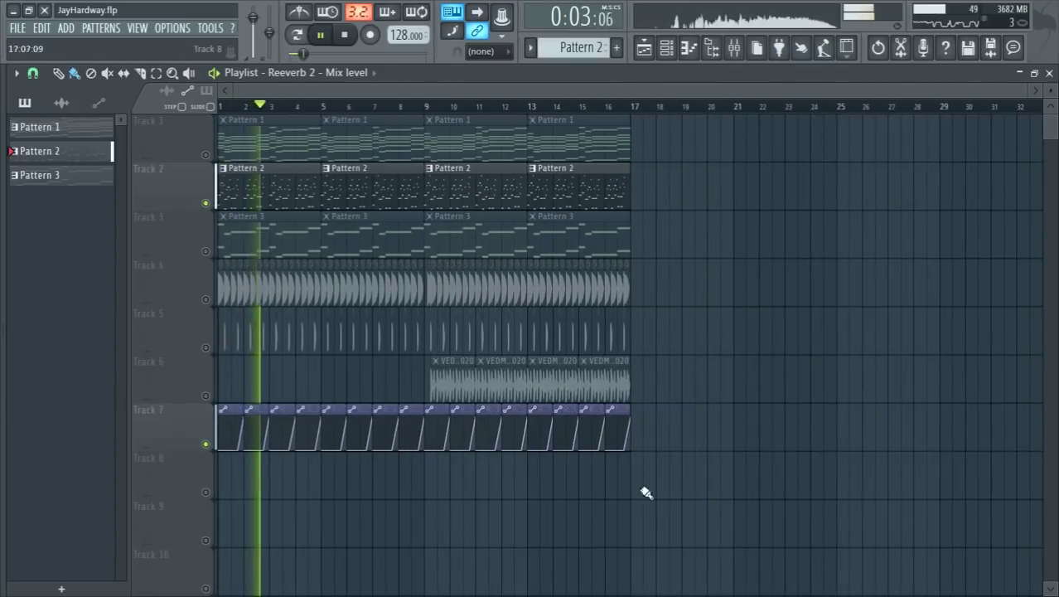
- Unsolo Track 2 so every playlist track plays, and restart the song
right_click(207, 204)
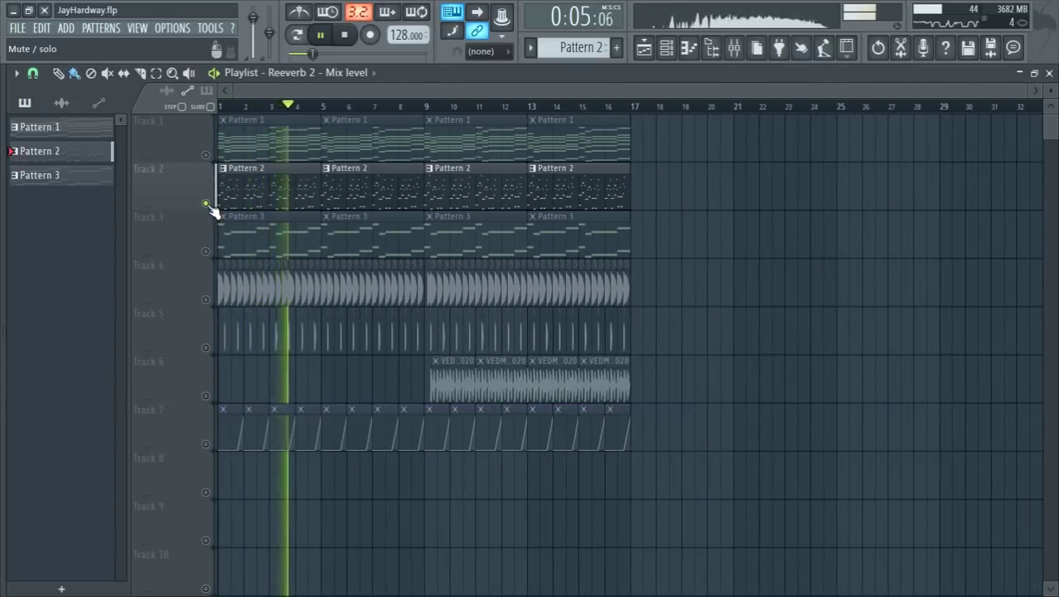
right_click(206, 204)
key("space")
key("space")
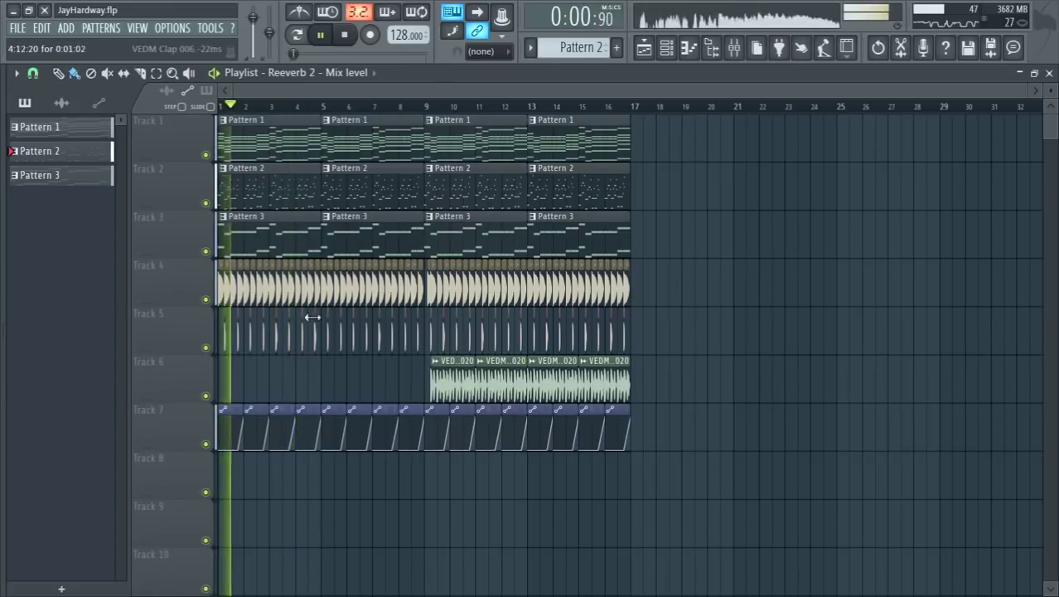
- Rename the VEDM Bassdrum 002 mixer track as BASSDRUM
key("F9")
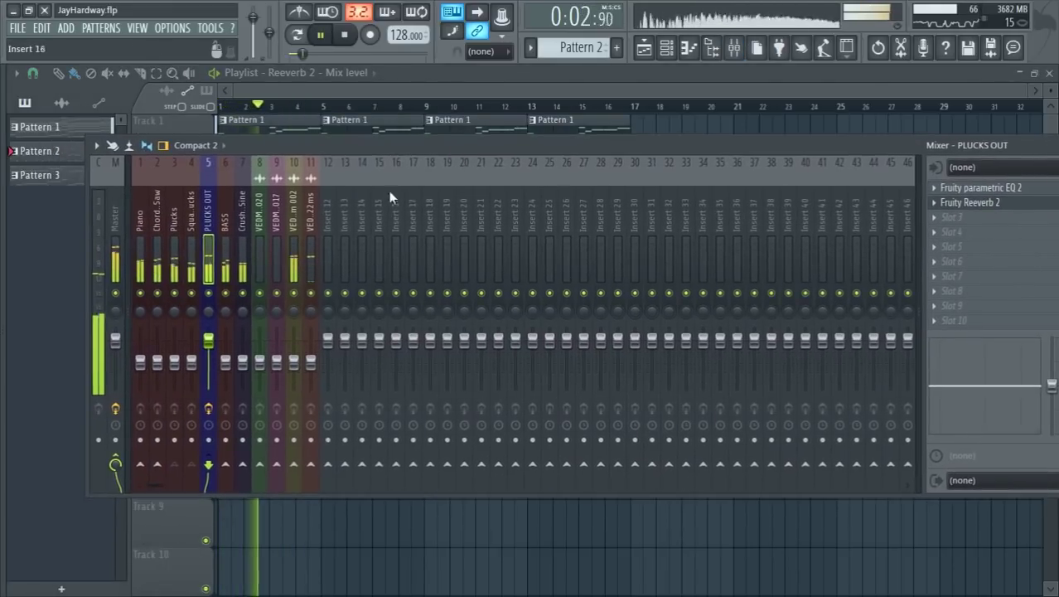
double_click(293, 211)
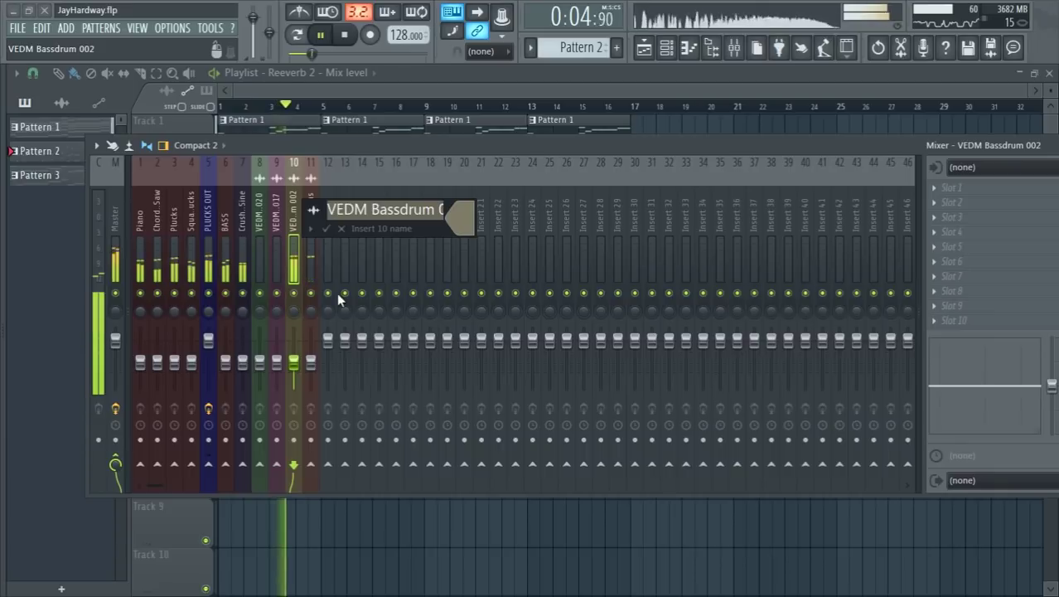
type("BASSDRUM")
key("Return")
- Rename the VEDM Clap 006 mixer track as CLAP
key("Right")
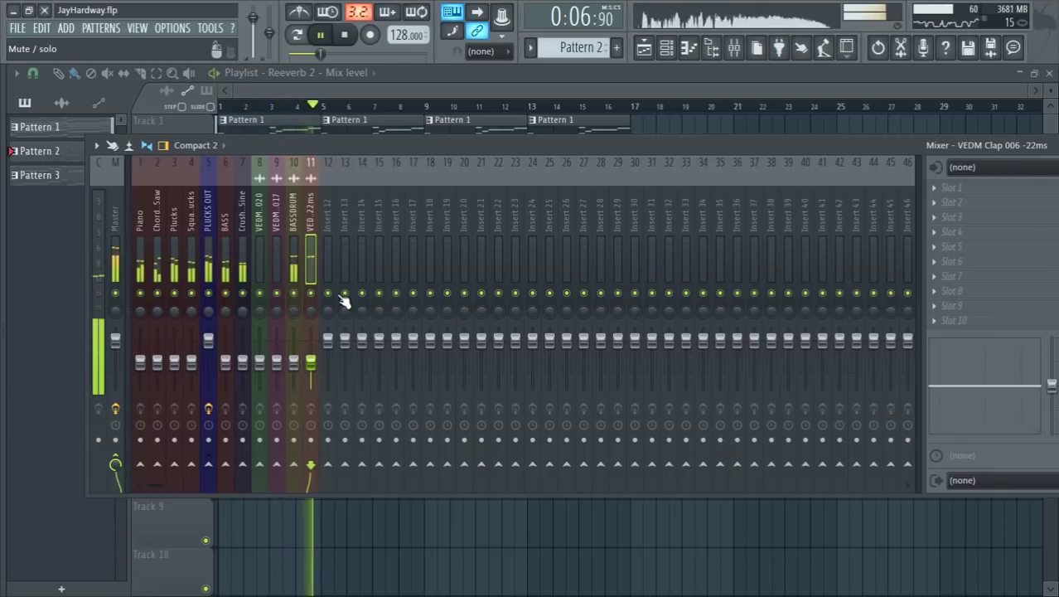
double_click(309, 211)
type("CLAP")
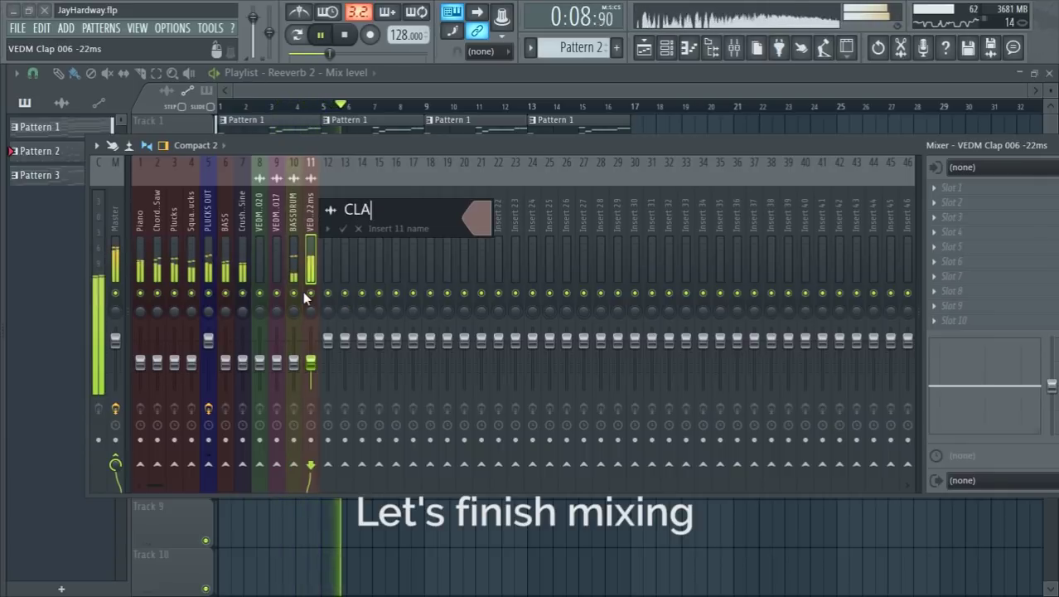
key("Return")
- Rename the VEDM Clap X4 Loop 020 mixer track as DRUMLOOP and restart the song
left_click(277, 186)
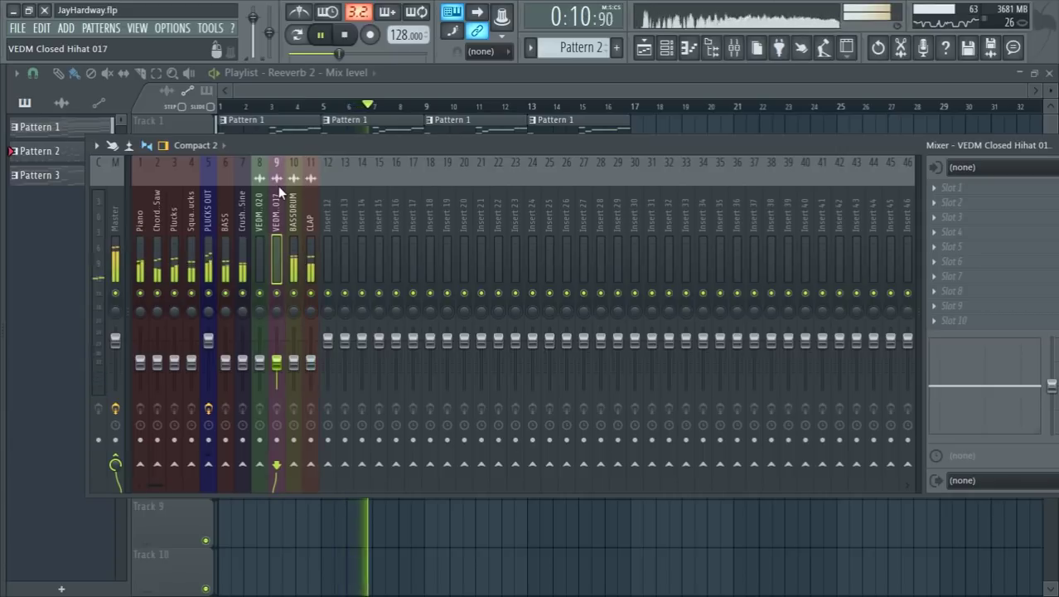
left_click_drag(330, 149, 364, 264)
double_click(295, 340)
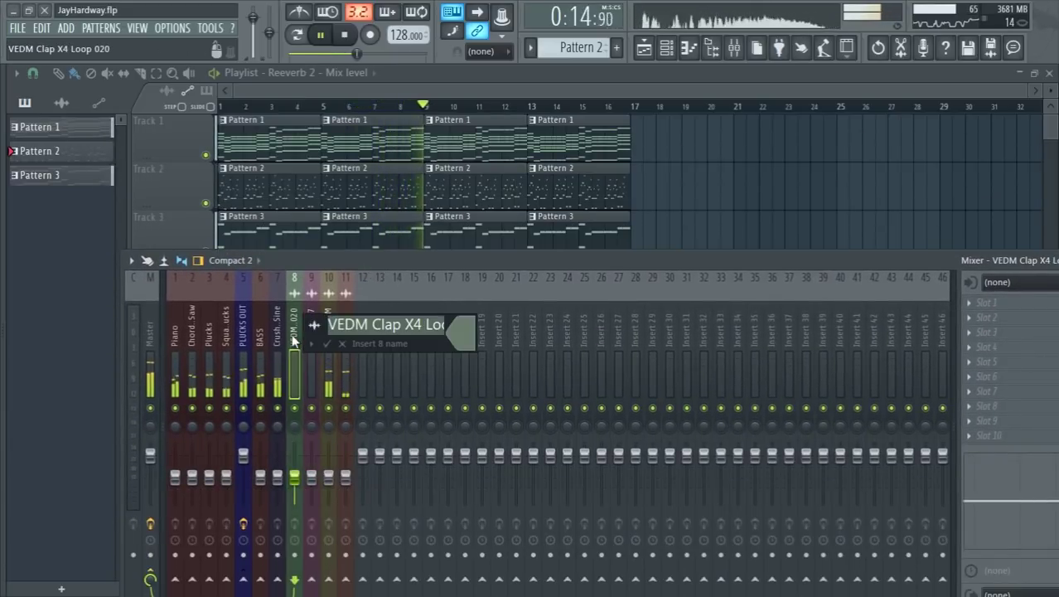
type("DRYMLO")
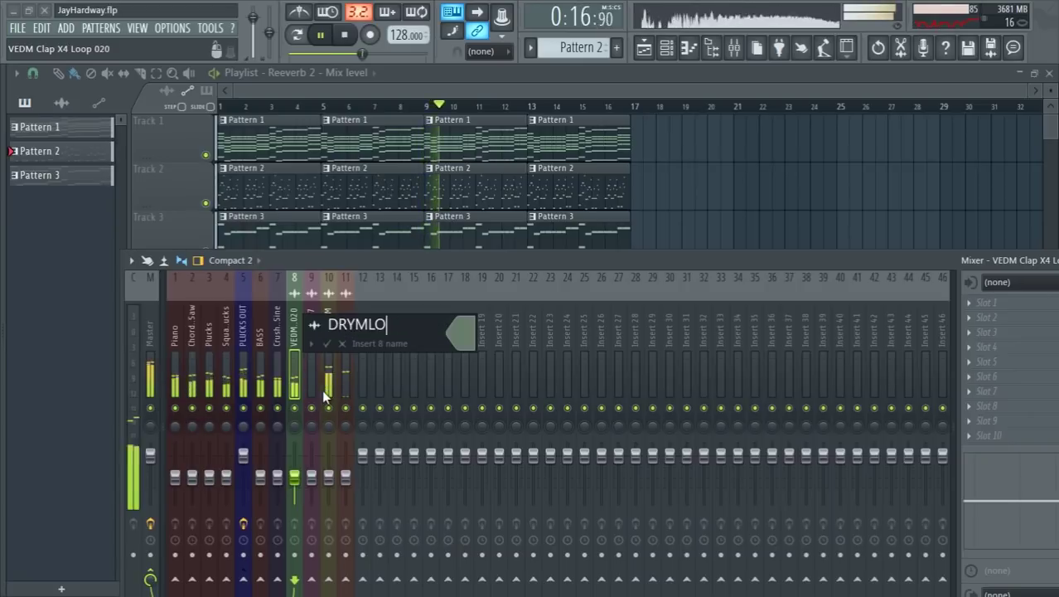
key("BackSpace")
key("BackSpace")
key("BackSpace")
key("BackSpace")
type("UMLOOp")
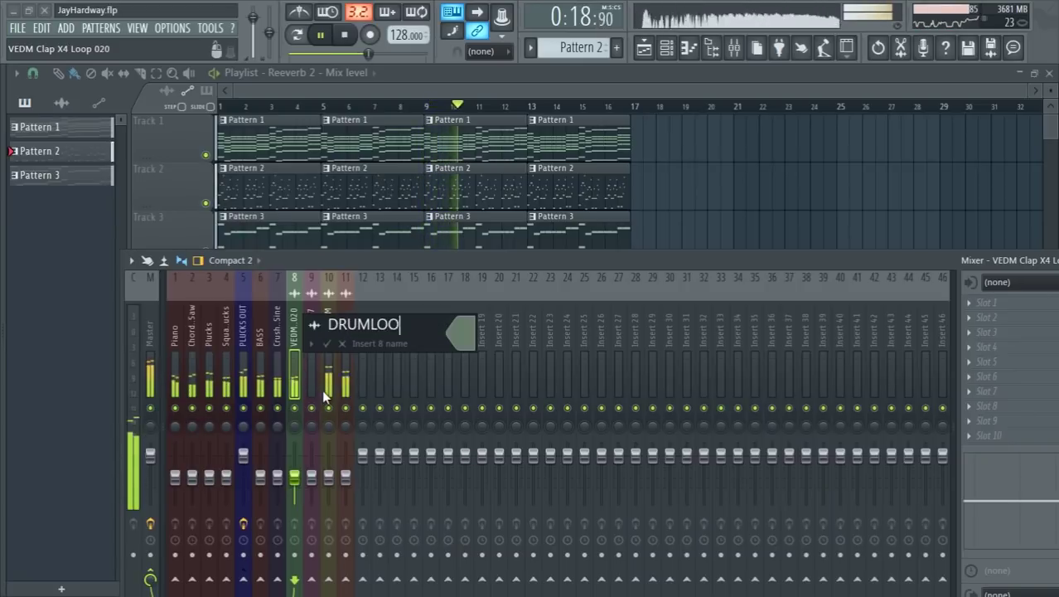
key("Return")
key("space")
key("F2")
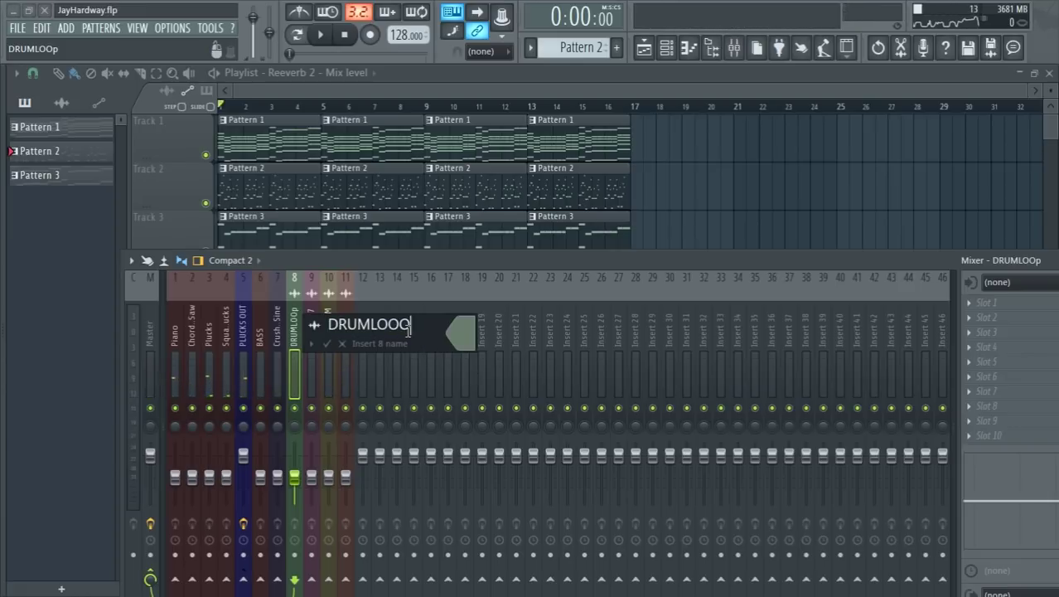
type("DRUMLOOP")
key("Return")
key("space")
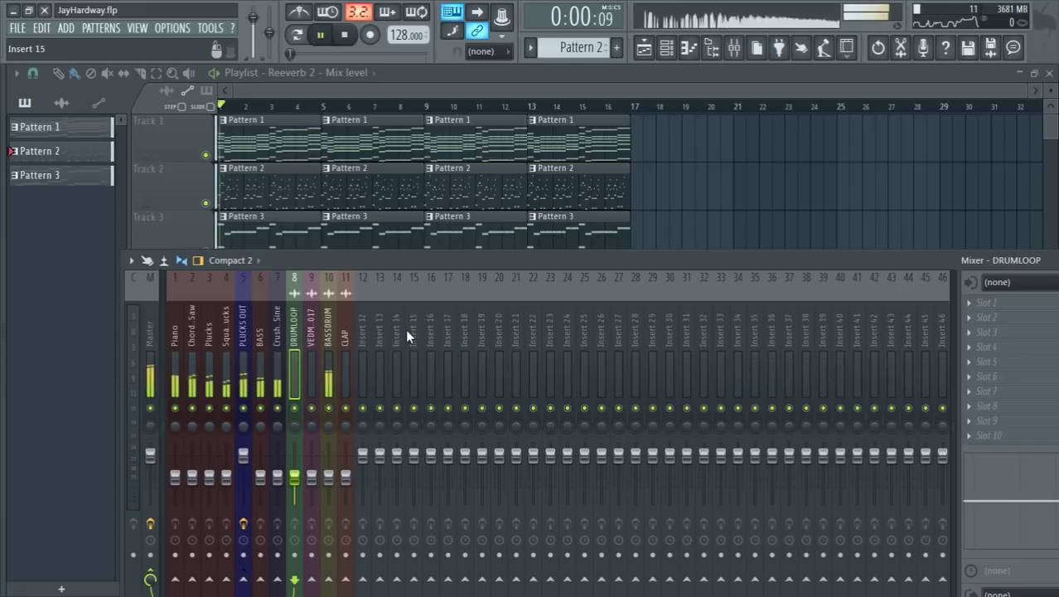
- Clear the custom name of mixer track 9 and move that track along to insert position 12
left_click(312, 322)
key("F2")
key("Delete")
key("Return")
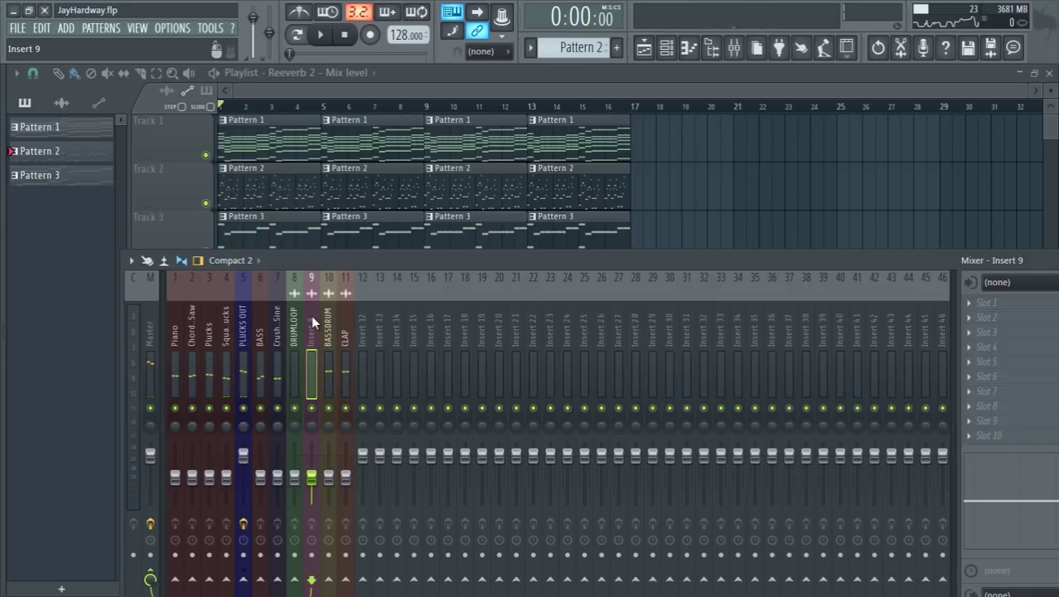
key("alt+Right")
key("alt+Right")
key("alt+Right")
- Select the PLUCKS OUT mixer track and play Pattern 2 in pattern mode instead of the whole song
left_click_drag(376, 264, 388, 125)
left_click(240, 199)
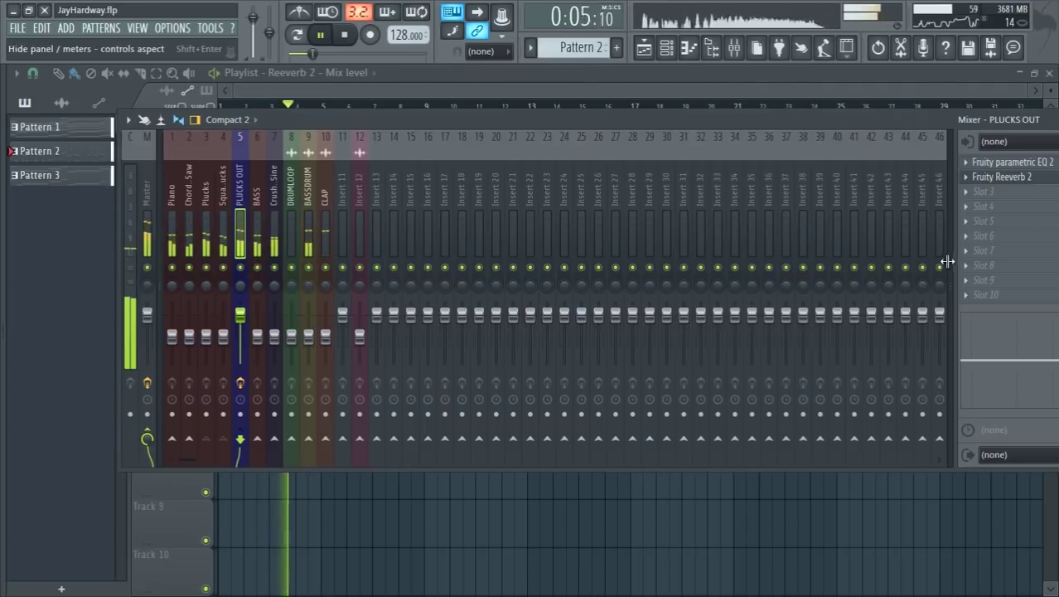
key("space")
left_click(319, 34)
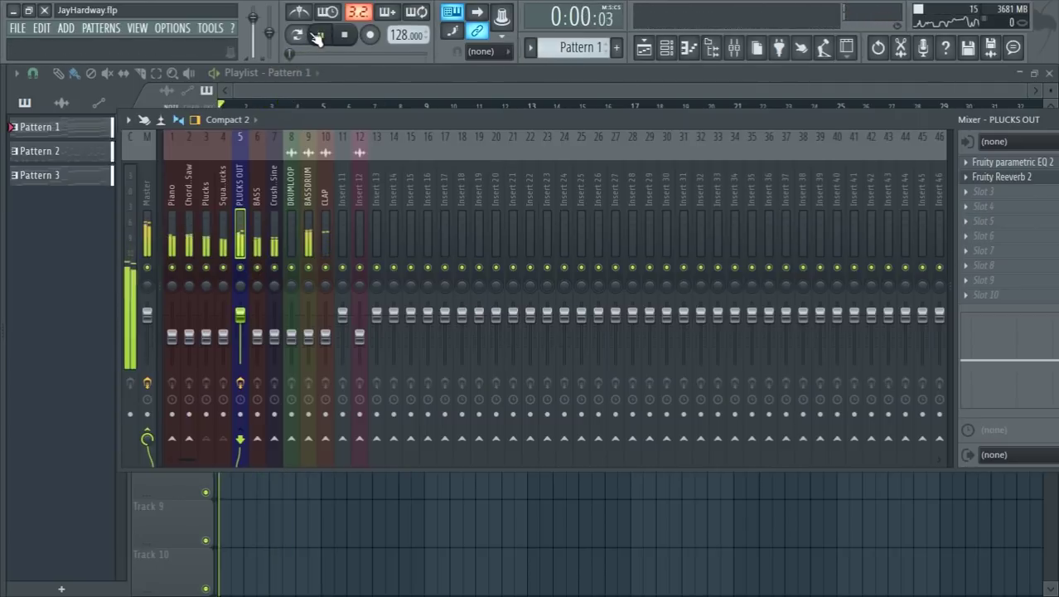
left_click(296, 34)
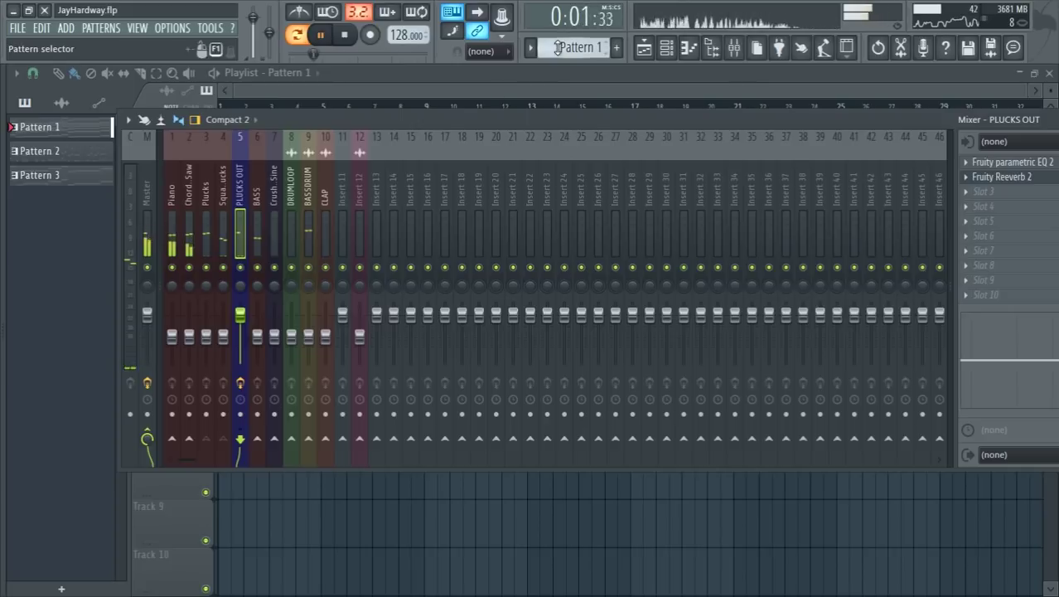
scroll(558, 47, "down", 1)
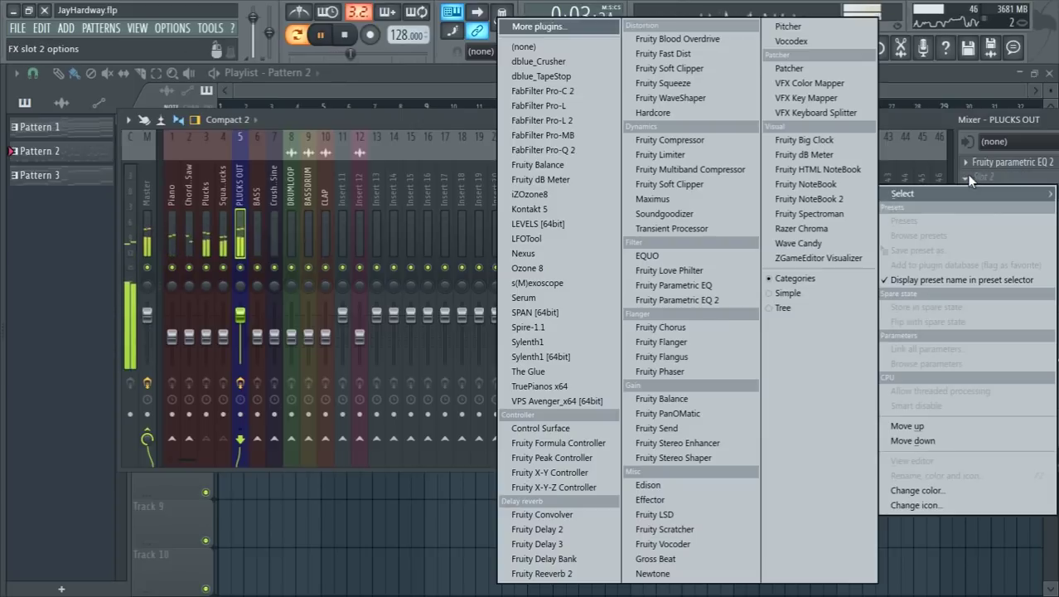
- Insert Fruity Multiband Compressor in slot 2 of PLUCKS OUT, ahead of the reverb, and adjust its band gains
left_click(982, 178)
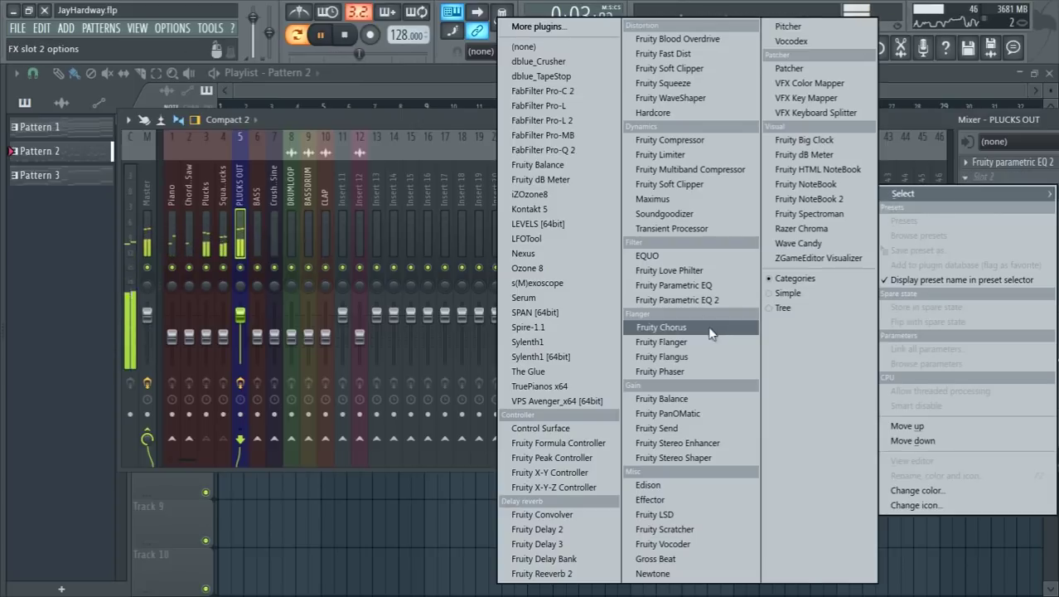
left_click(709, 170)
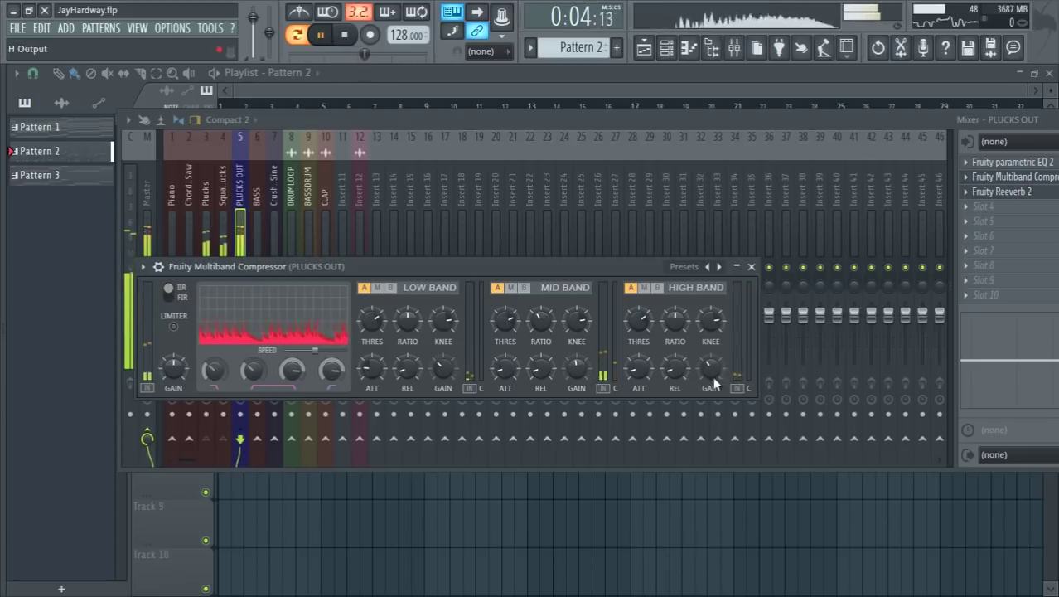
left_click(751, 266)
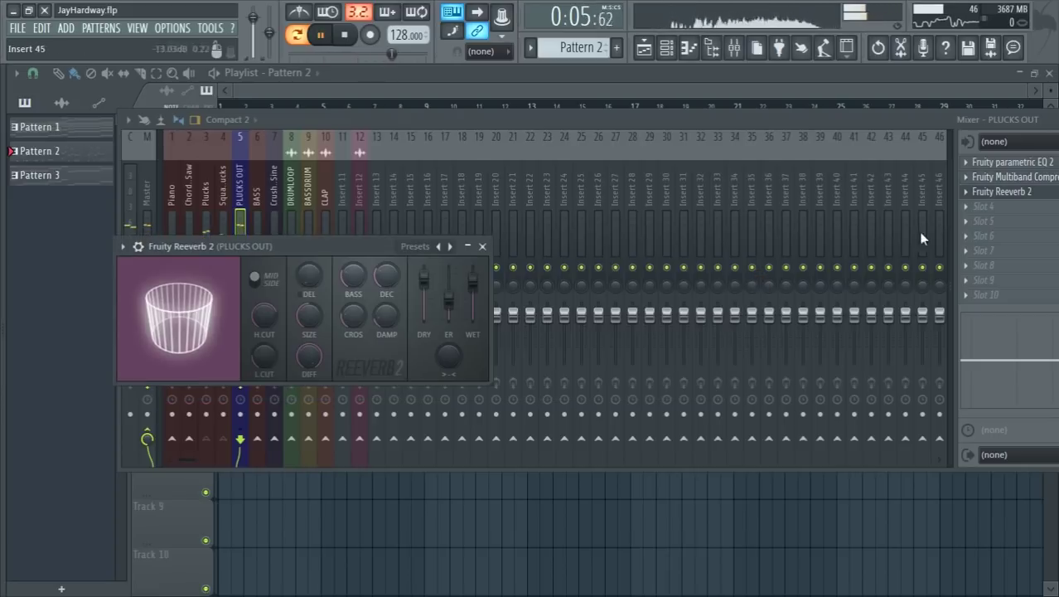
- Shift Fruity Reeverb 2 to slot 4 on PLUCKS OUT and insert Fruity WaveShaper in slot 3
left_click_drag(994, 191, 982, 207)
left_click(968, 193)
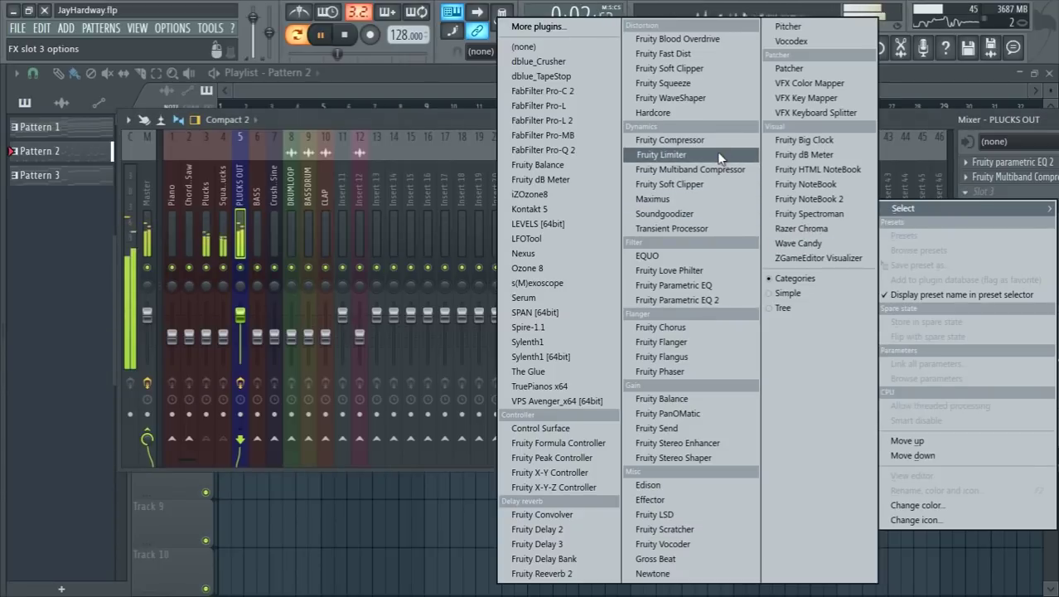
left_click(700, 102)
- Shape the PLUCKS OUT WaveShaper curve into a steep early rise followed by a nearly flat line around mid level
right_click(361, 331)
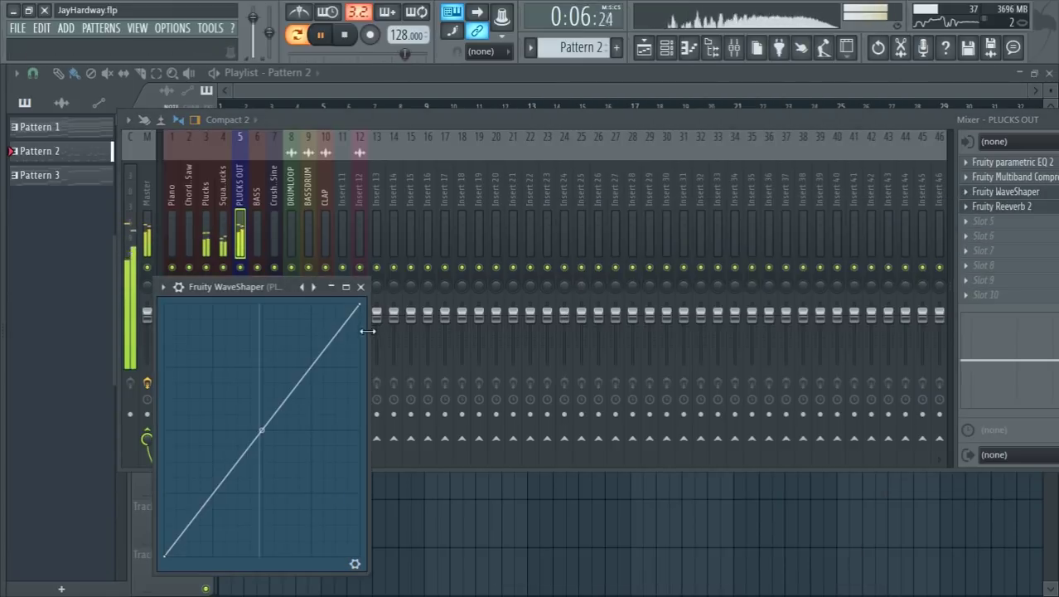
left_click_drag(362, 331, 216, 407)
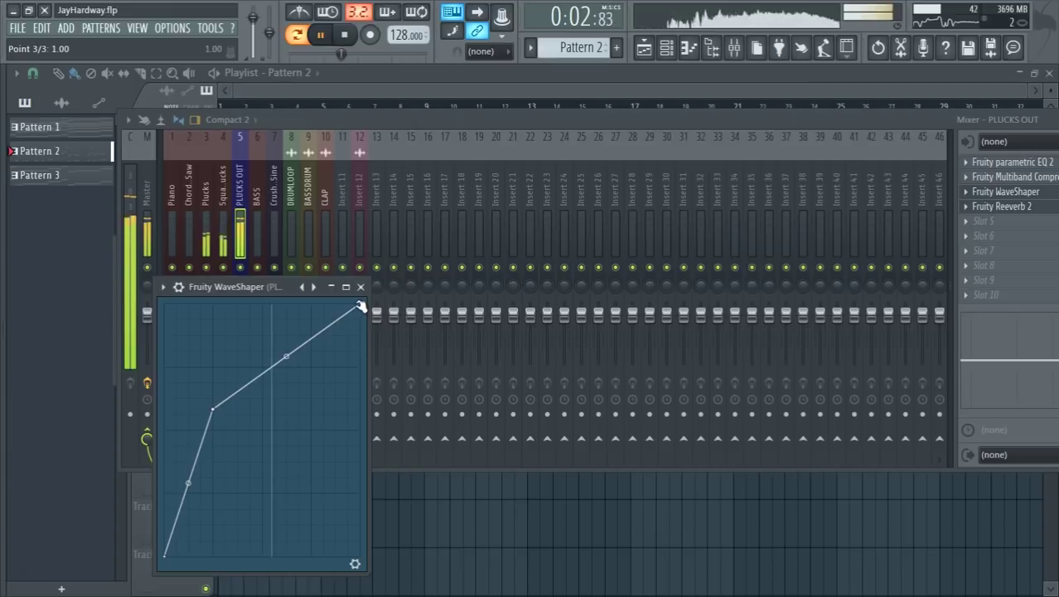
left_click_drag(360, 307, 357, 413)
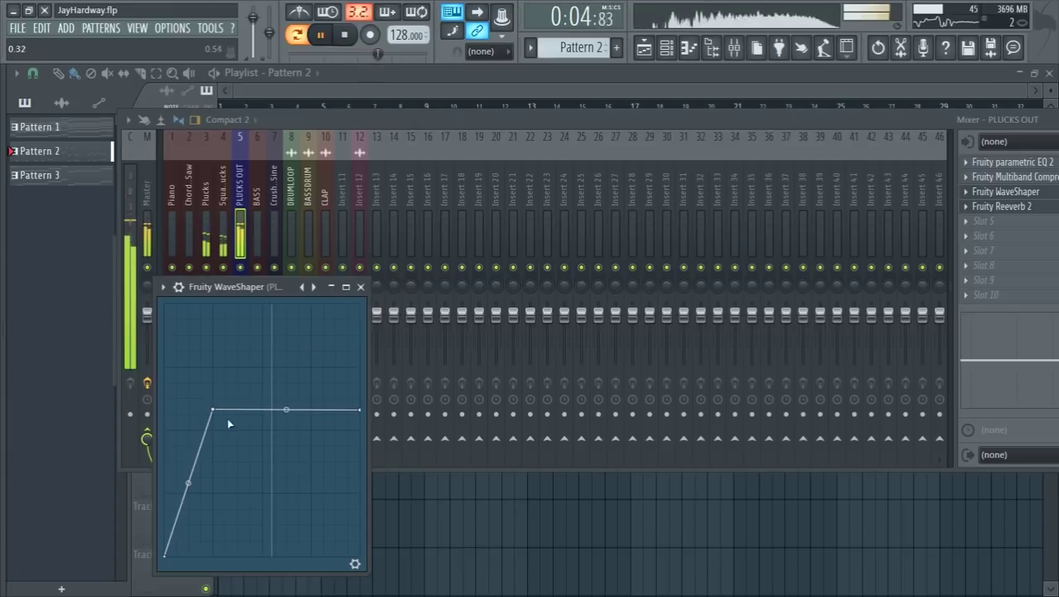
left_click_drag(217, 412, 213, 437)
left_click_drag(360, 413, 360, 432)
- Try dblue_Crusher in slot 4 of PLUCKS OUT before the reverb, with Reduction at 2 samples and Smoothing at 78%
left_click_drag(999, 207, 991, 219)
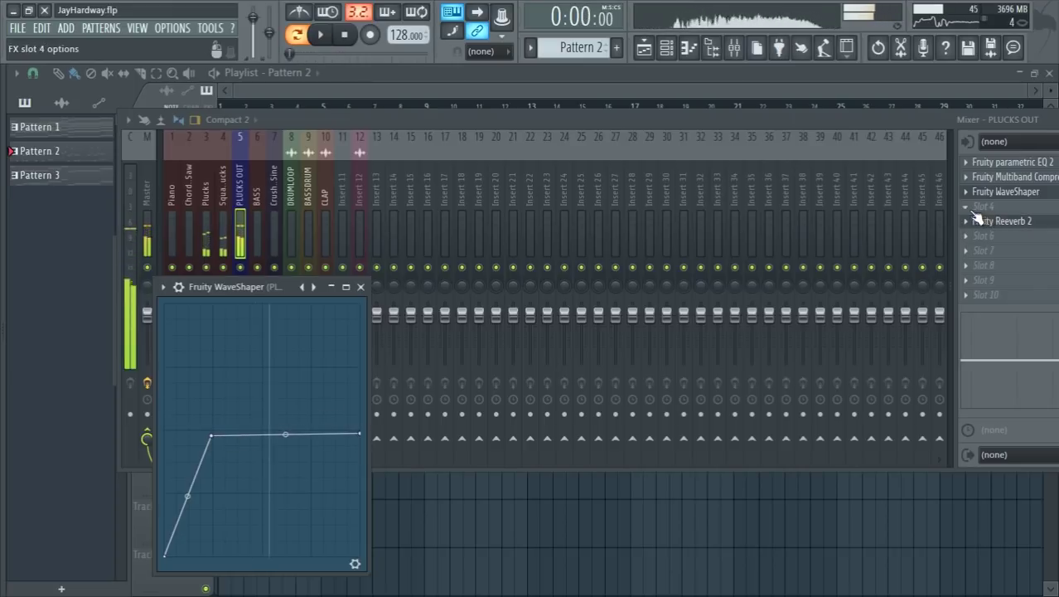
left_click(973, 209)
left_click(580, 64)
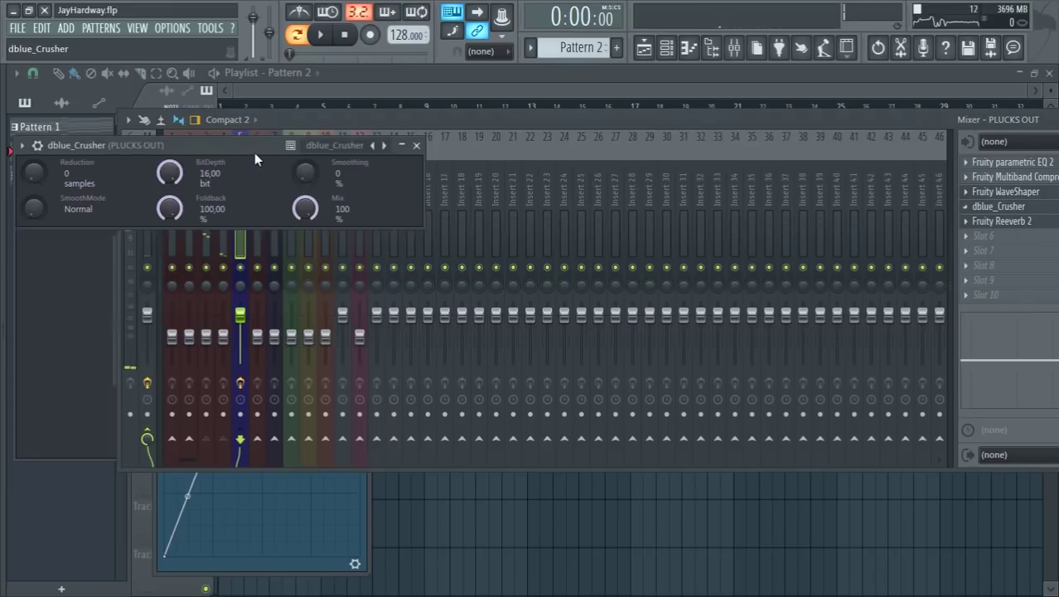
left_click_drag(255, 153, 351, 150)
key("space")
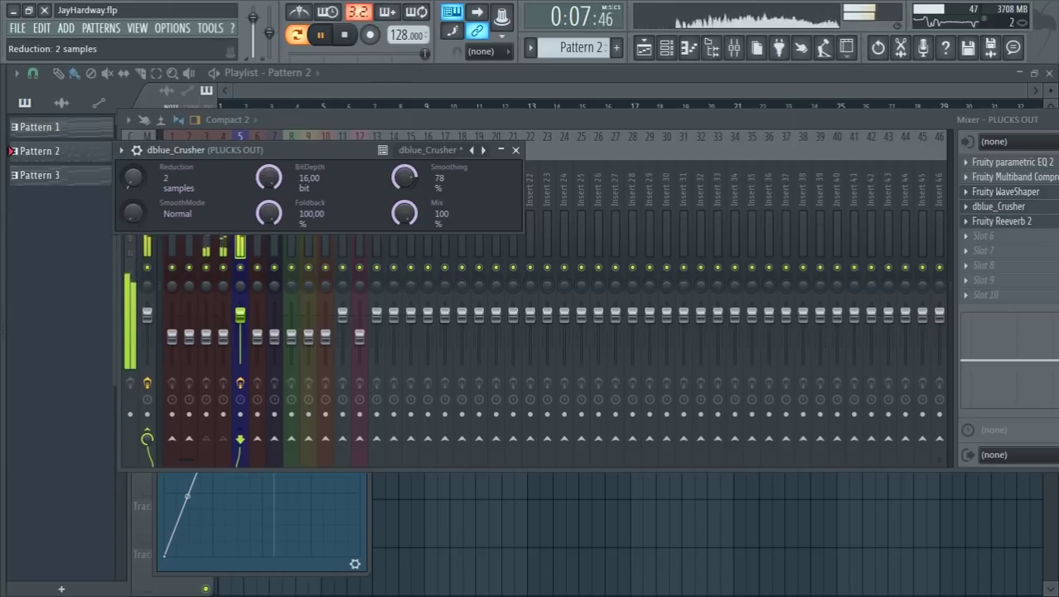
- Remove dblue_Crusher from slot 4 of the PLUCKS OUT track
left_click(858, 143)
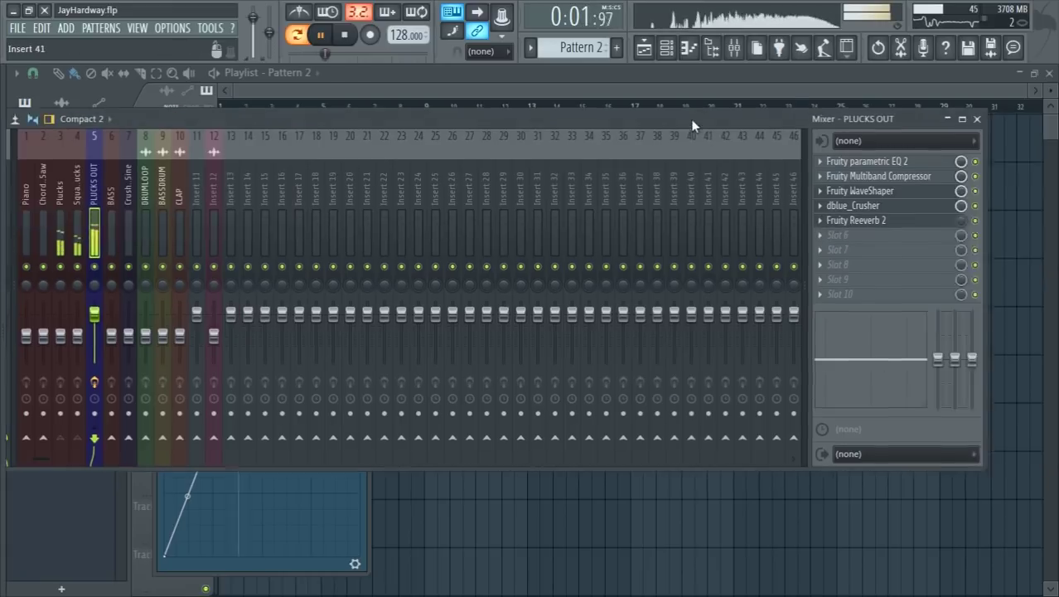
left_click(794, 209)
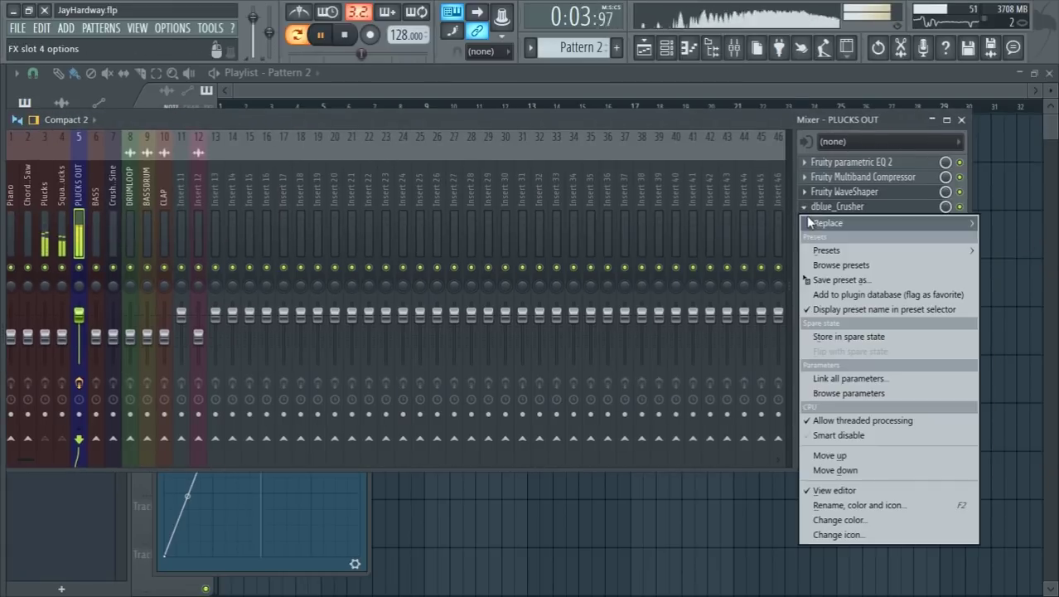
mouse_move(816, 222)
left_click(464, 573)
- Switch playback to Pattern 1 and select the Piano mixer track with its effect slots in view
left_click_drag(448, 119, 687, 122)
left_click(38, 127)
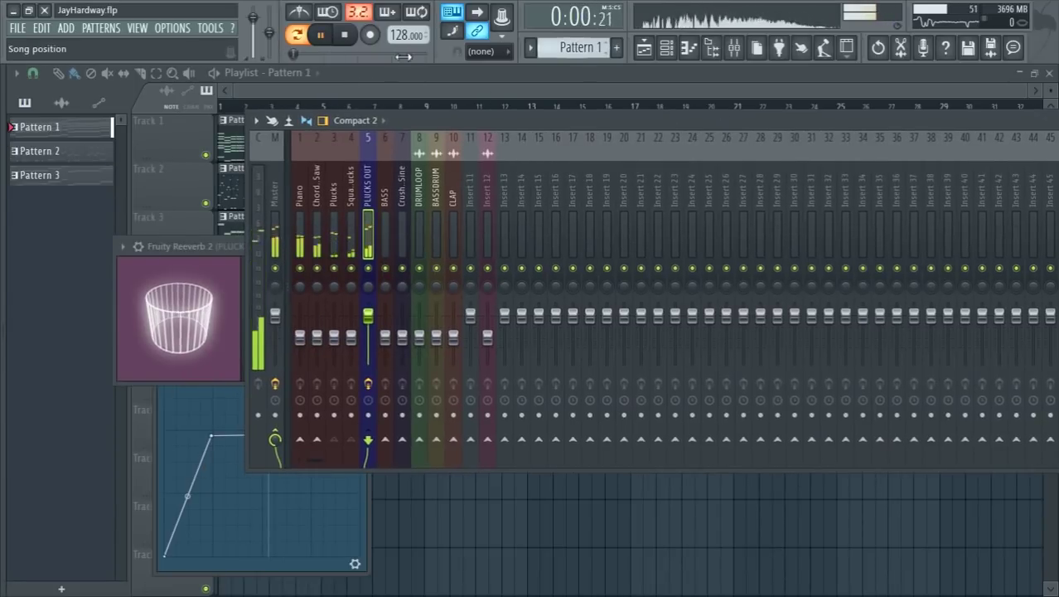
left_click(303, 188)
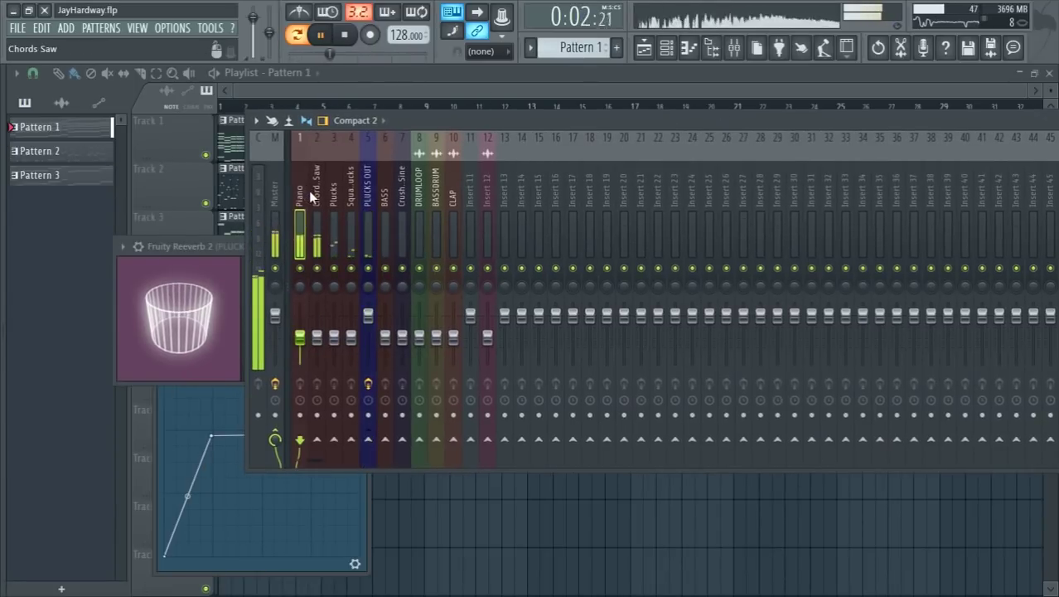
left_click_drag(595, 122, 444, 116)
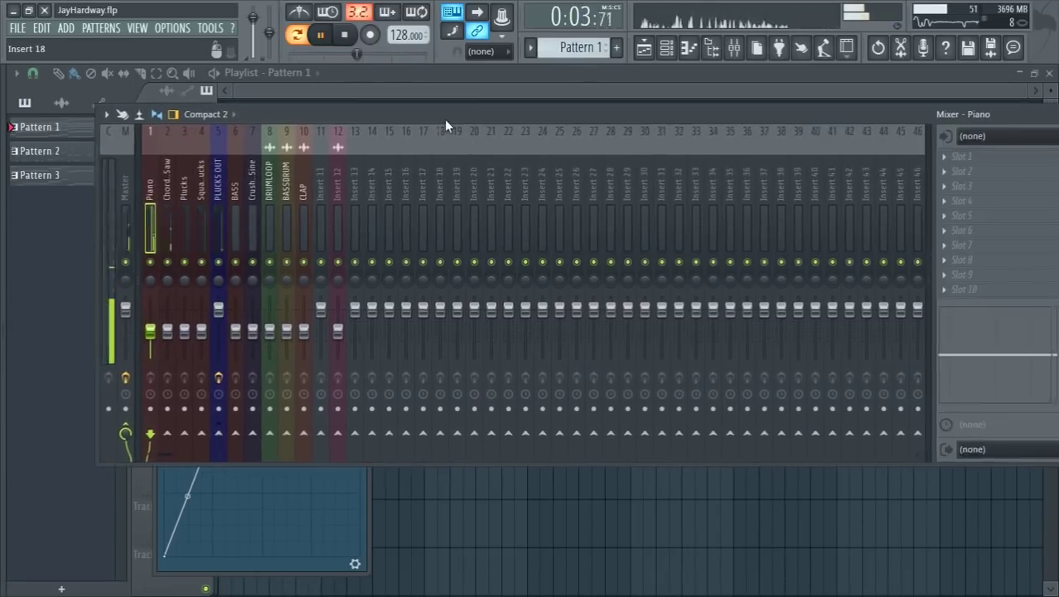
- Insert Fruity Parametric EQ 2 in slot 1 of the Piano track and boost band 6 in the high mids
left_click(953, 156)
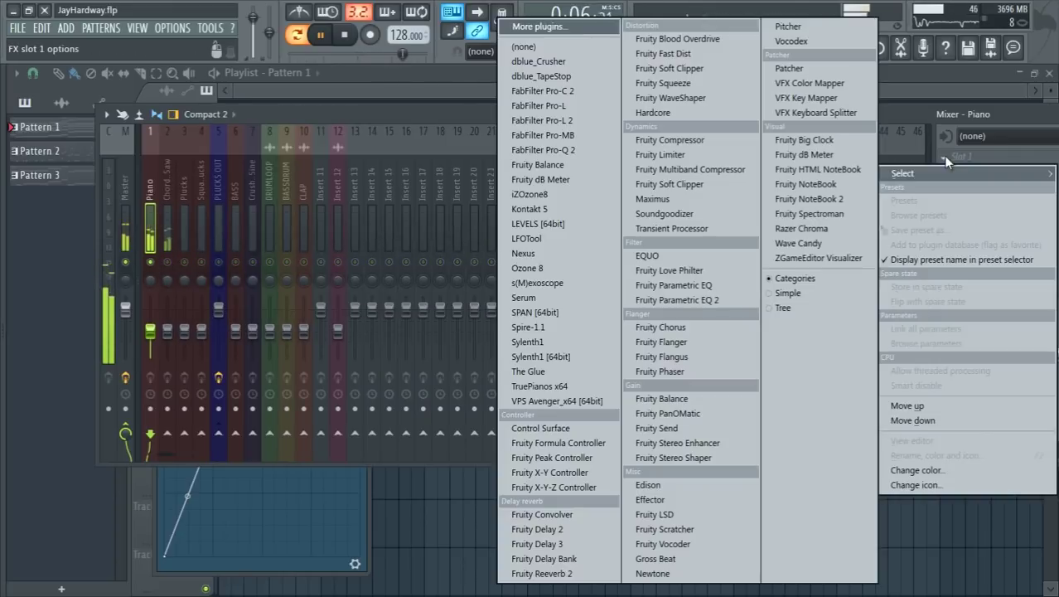
left_click(710, 296)
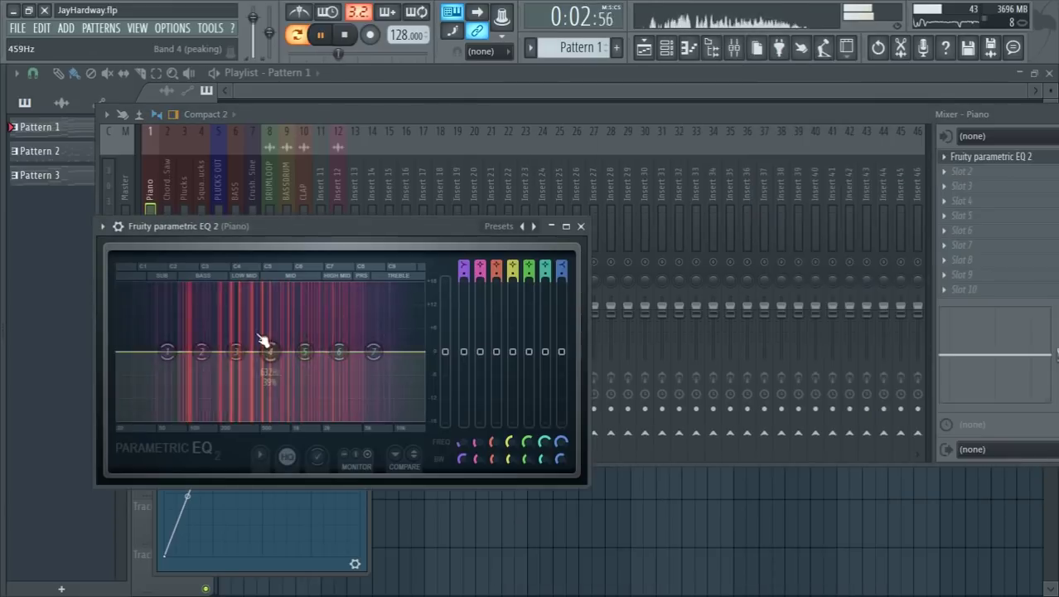
left_click_drag(339, 358, 348, 329)
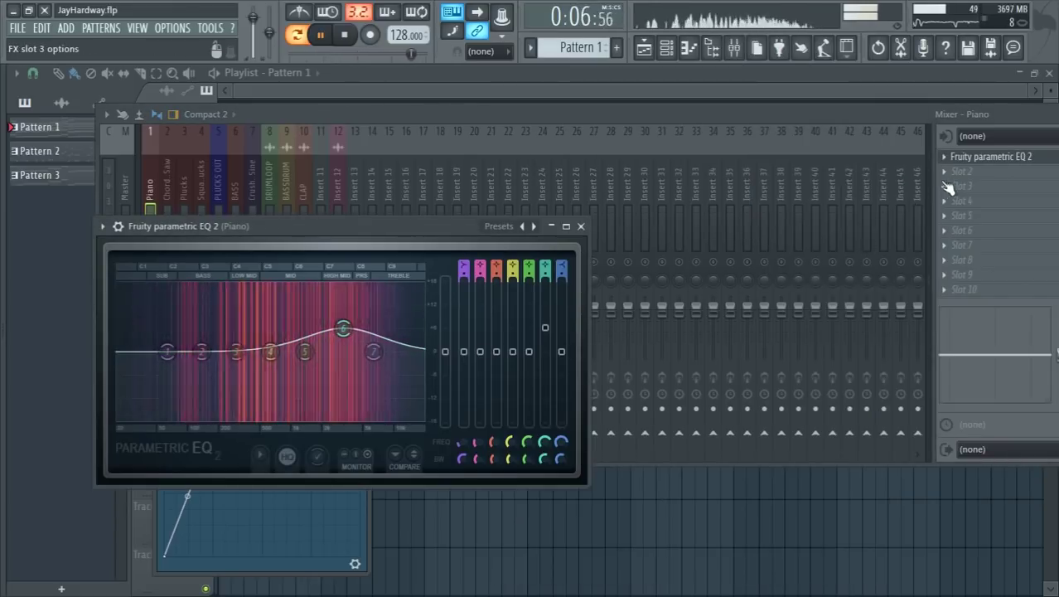
- Insert Fruity Multiband Compressor in slot 2 of Piano, adjust the mid-band threshold and gain, and set the high-band gain to 8.4 dB
left_click(952, 173)
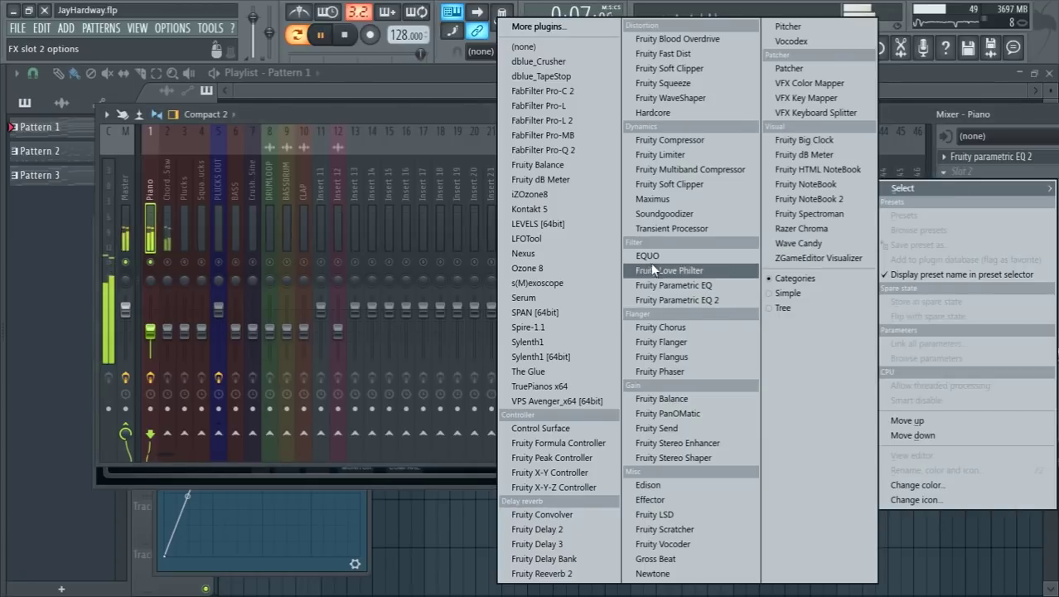
left_click(704, 169)
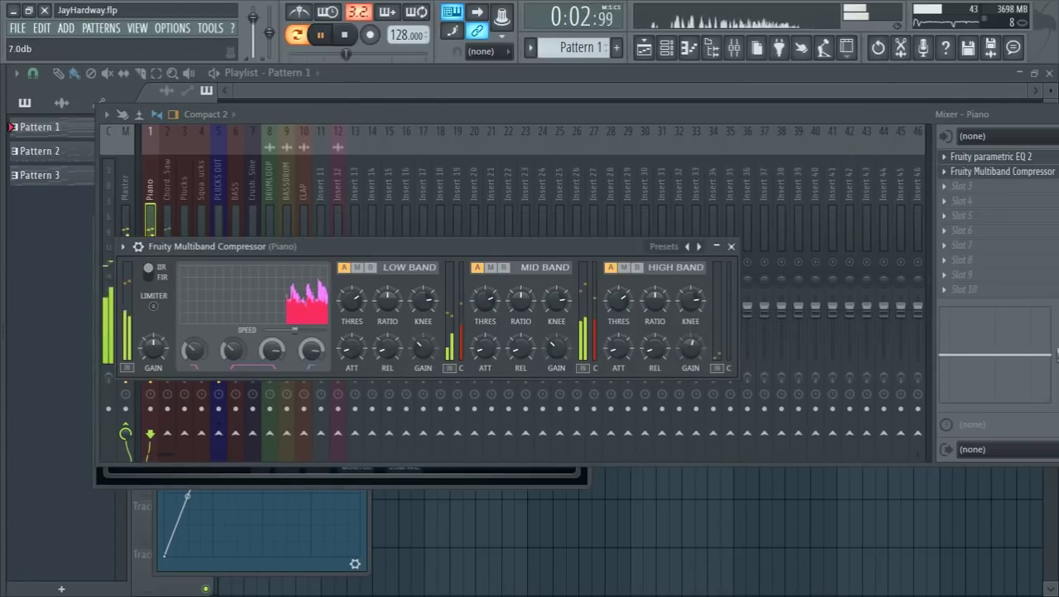
left_click_drag(567, 362, 567, 356)
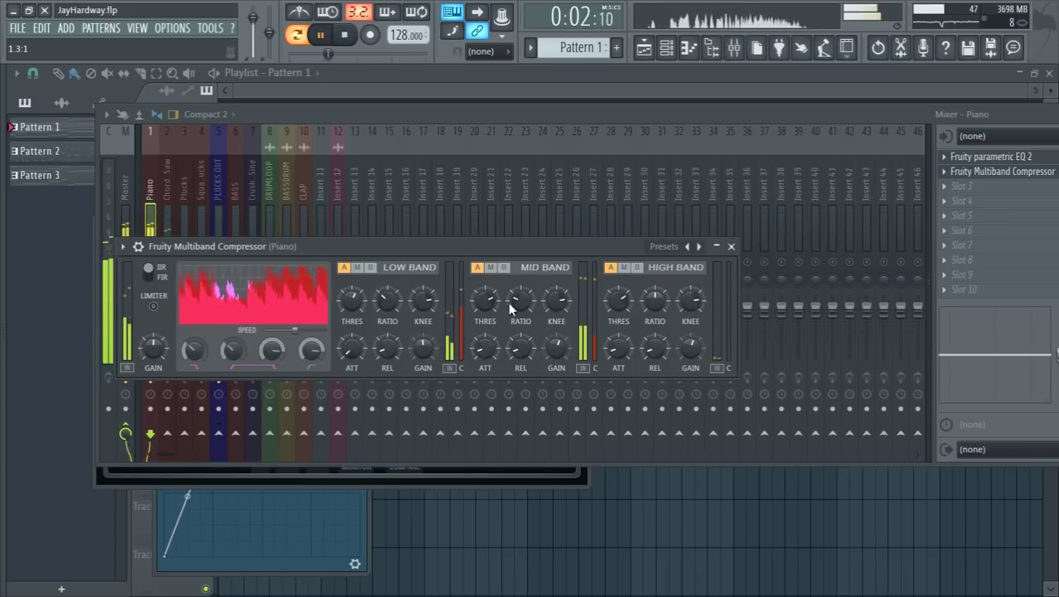
left_click_drag(486, 300, 485, 308)
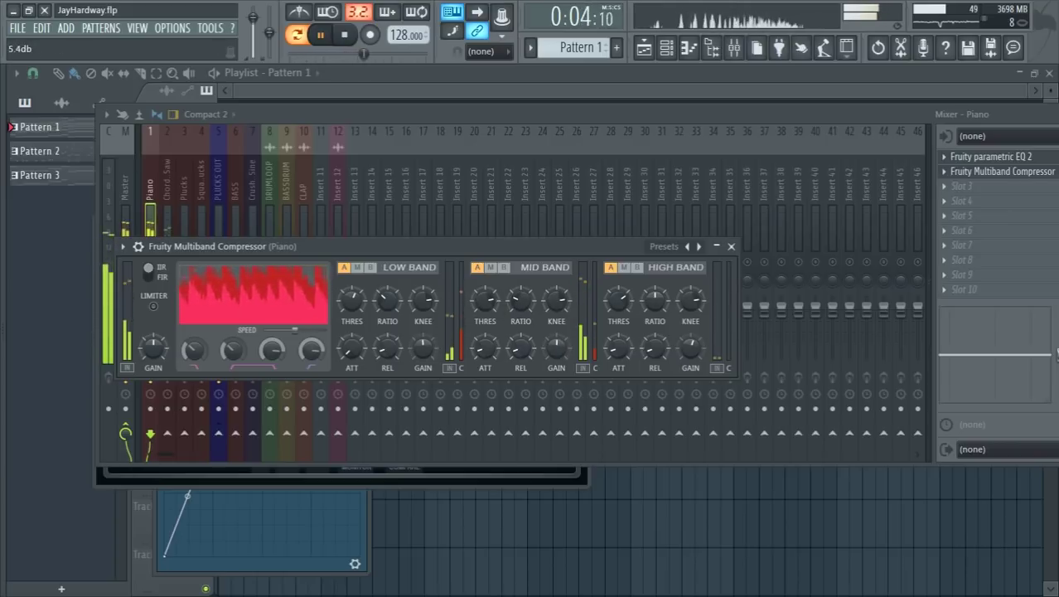
left_click_drag(691, 347, 689, 346)
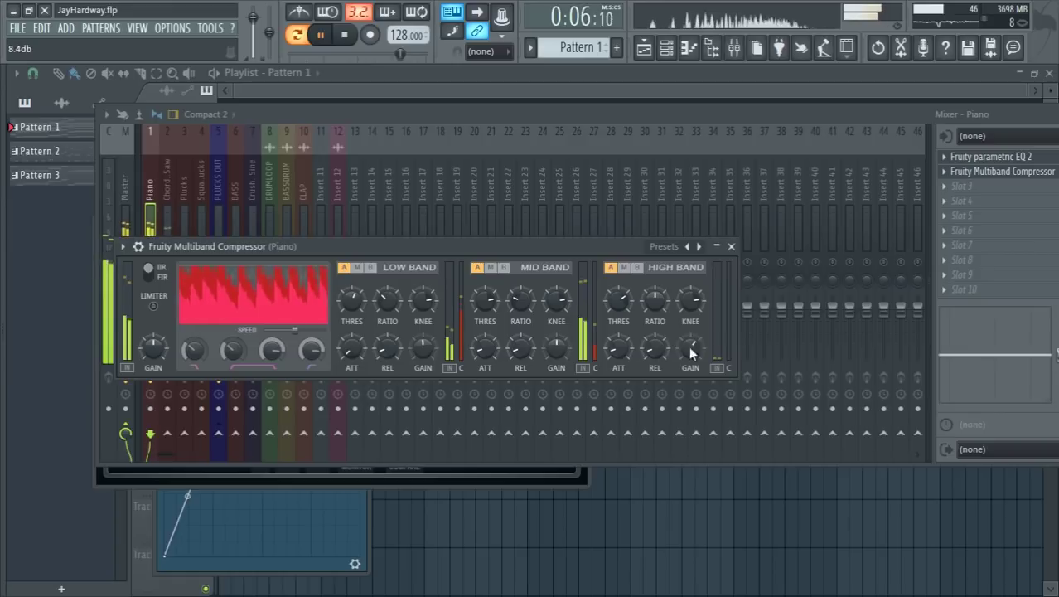
- Insert Fruity Reeverb 2 in slot 3 of the Piano track, adjust its high damping and restore the dry level
left_click(946, 188)
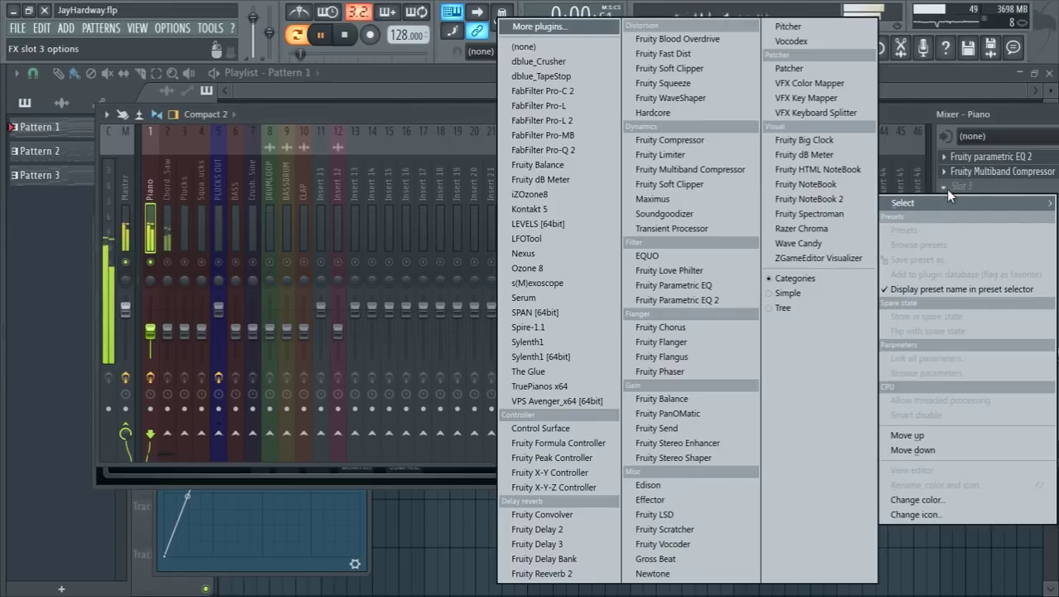
left_click(542, 574)
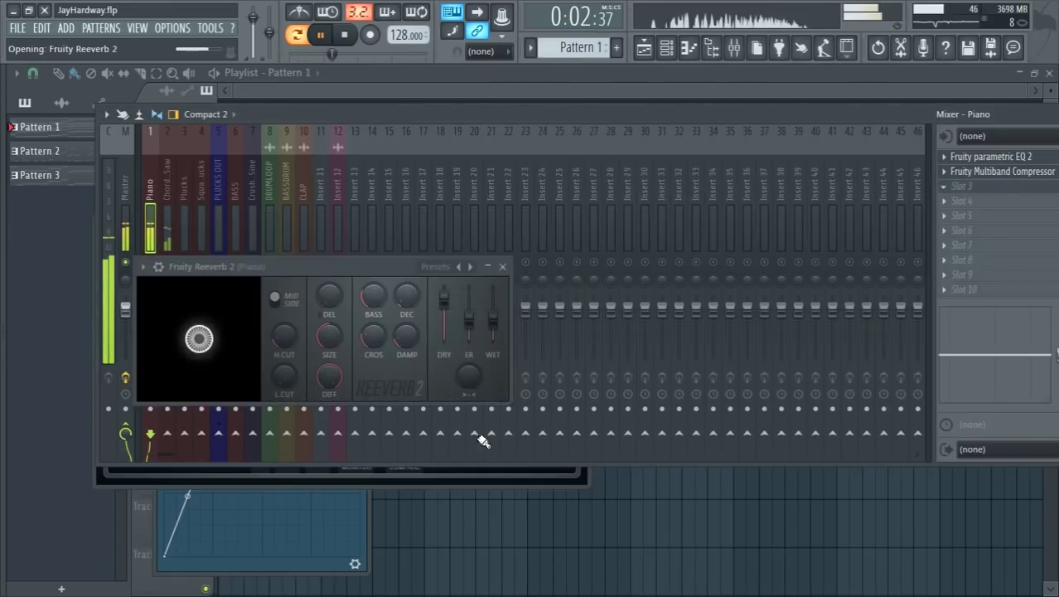
left_click_drag(411, 336, 397, 335)
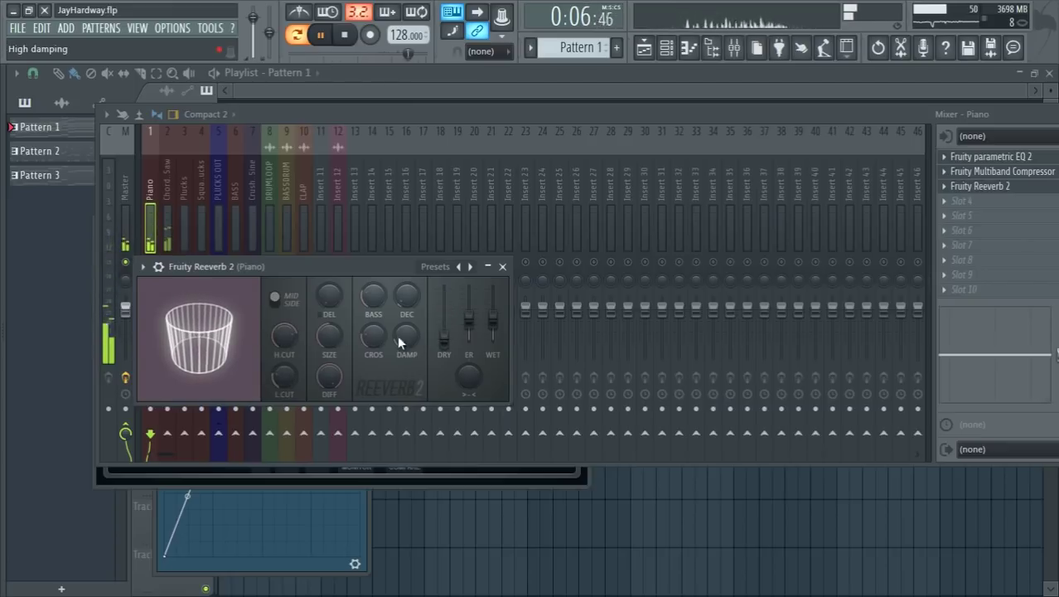
right_click(444, 338)
left_click(469, 340)
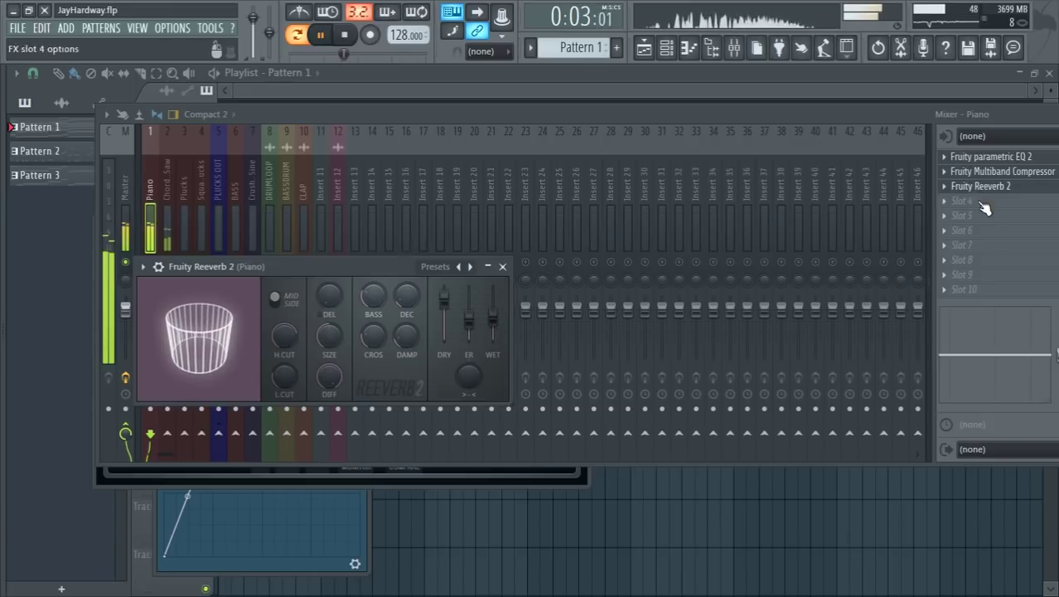
- Insert Fruity Fast Dist ahead of the Piano reverb as a trial and replace it with Fruity WaveShaper in slot 3
left_click(951, 187)
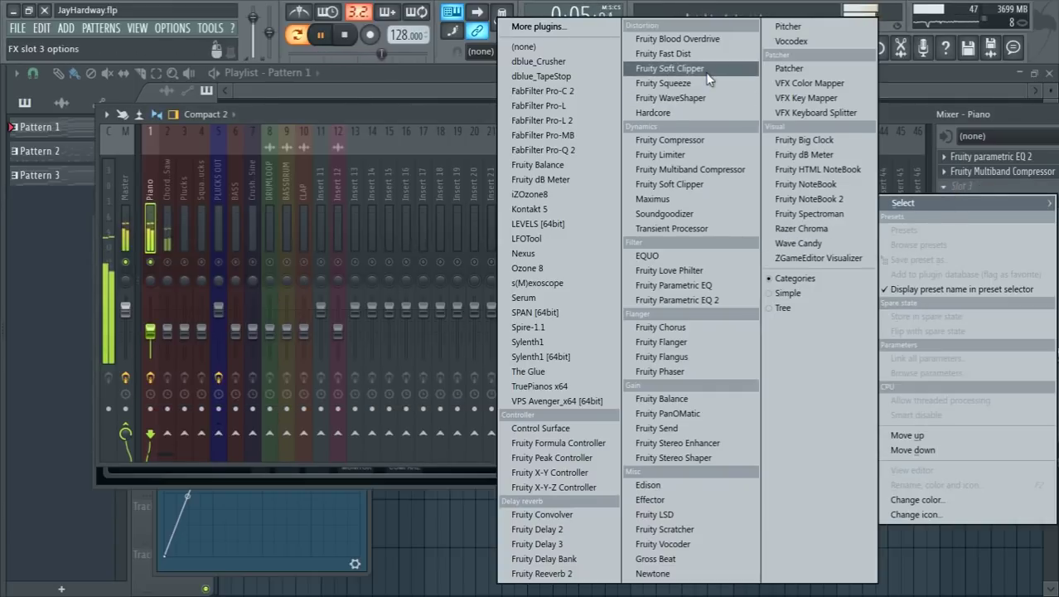
left_click(675, 53)
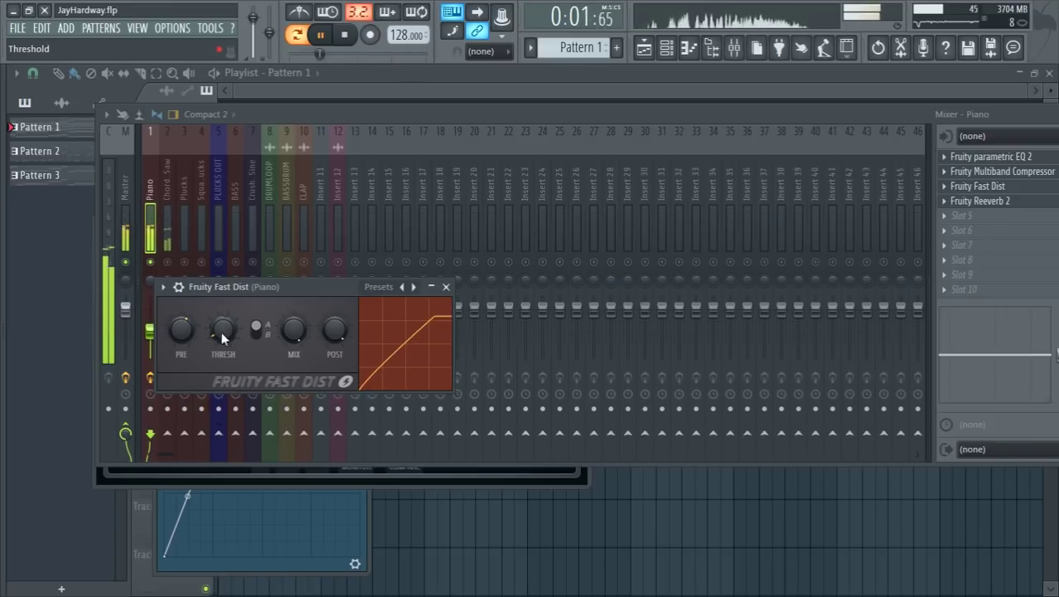
left_click(945, 187)
mouse_move(944, 202)
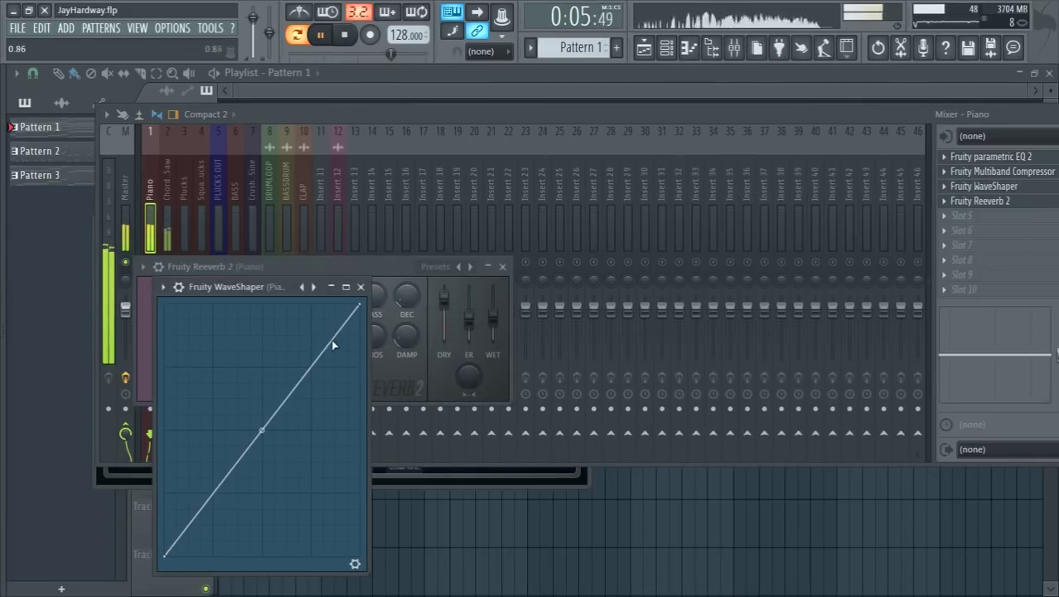
- Bend the Fruity WaveShaper curve upward on the Piano track to add distortion and play the result
left_click_drag(333, 343, 290, 378)
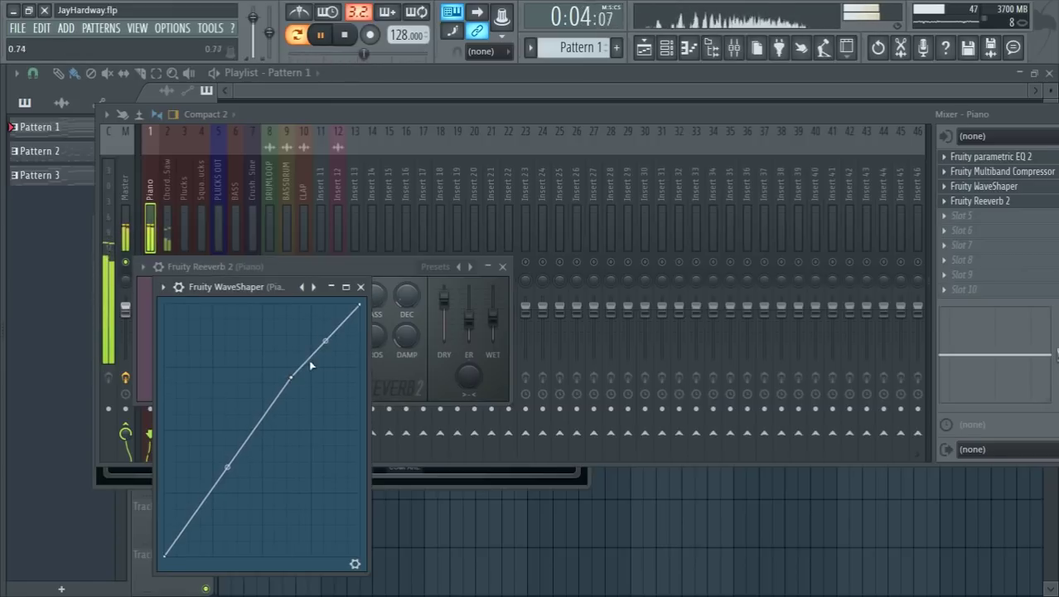
left_click_drag(290, 378, 350, 286)
left_click(825, 288)
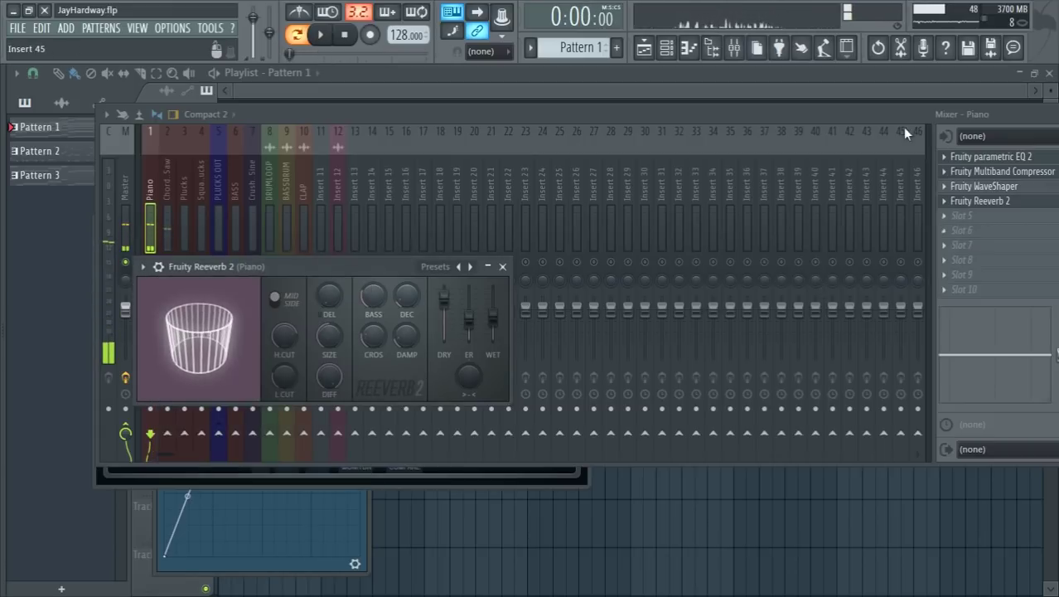
left_click(863, 108)
key("space")
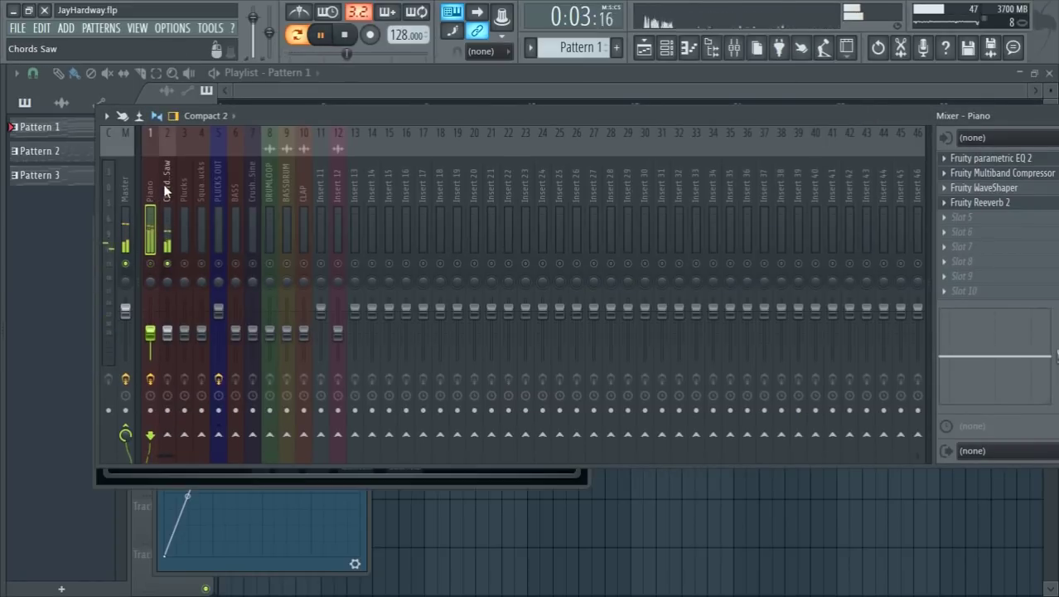
- Copy the Piano track's Fruity Reeverb 2 to Chords Saw and insert Fruity Multiband Compressor in slot 2 ahead of it
right_click(1013, 203)
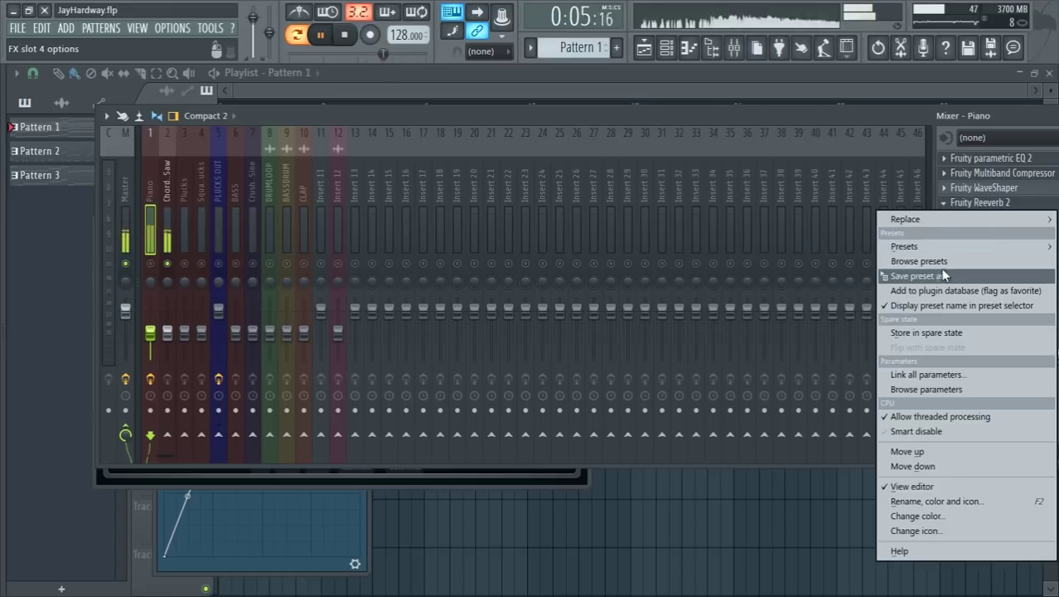
left_click_drag(939, 279, 170, 257)
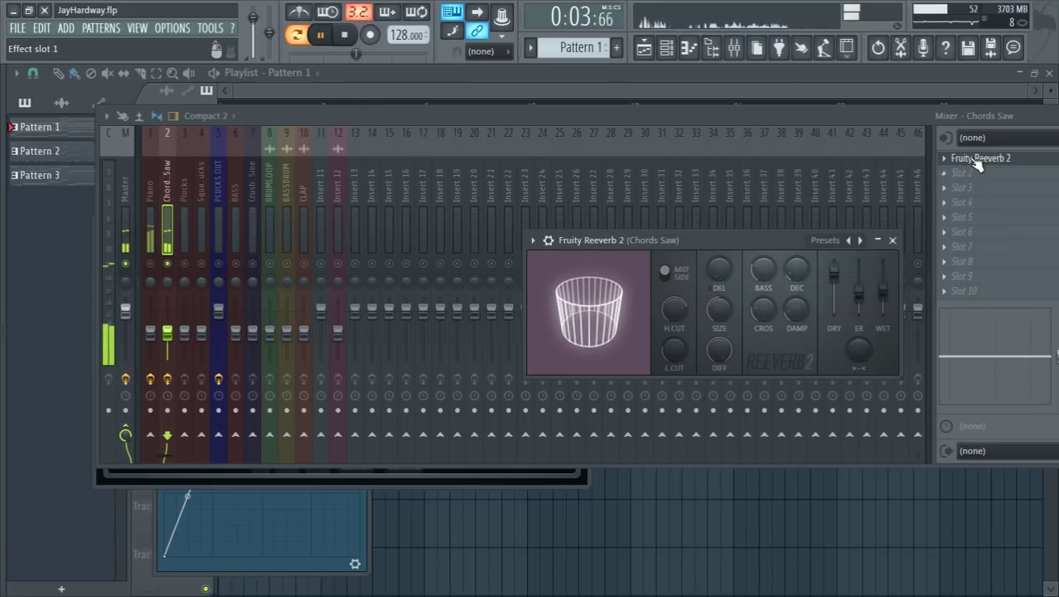
left_click(945, 174)
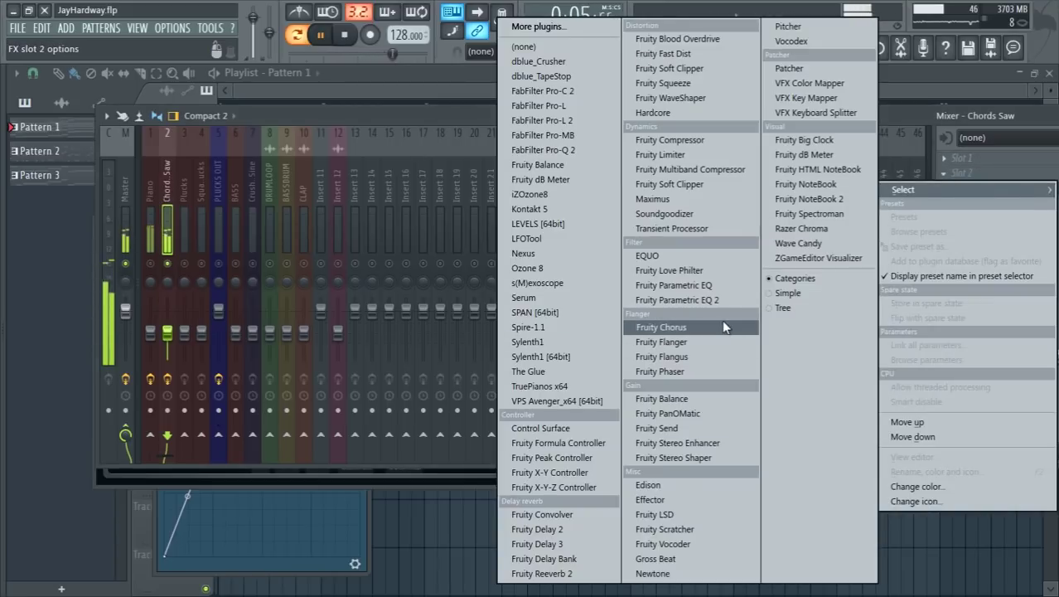
left_click(685, 170)
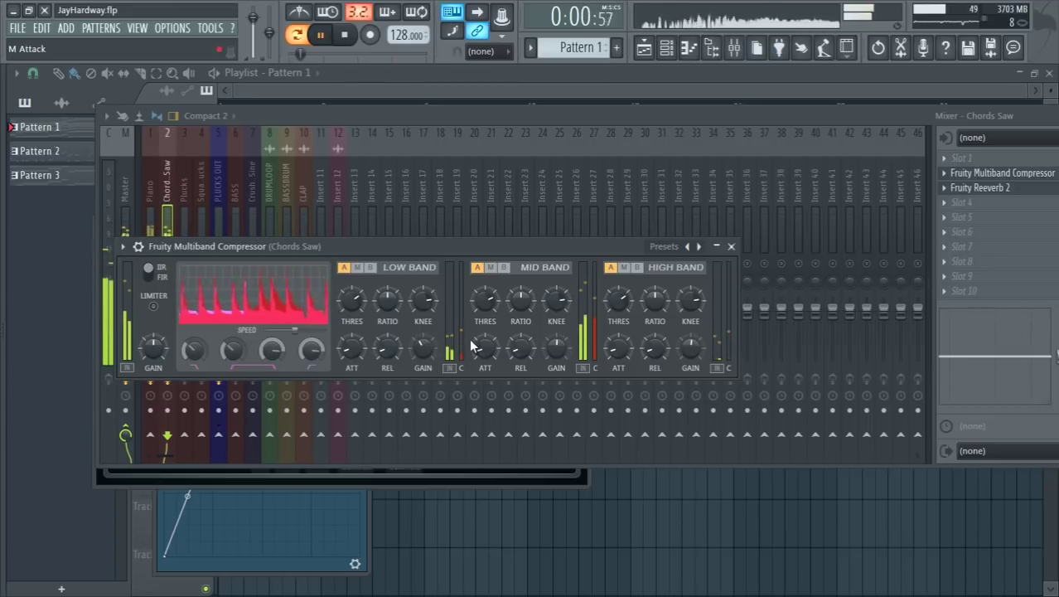
- Adjust the mid-band ratio and attack of the Chords Saw multiband compressor and close the mixer
left_click(613, 268)
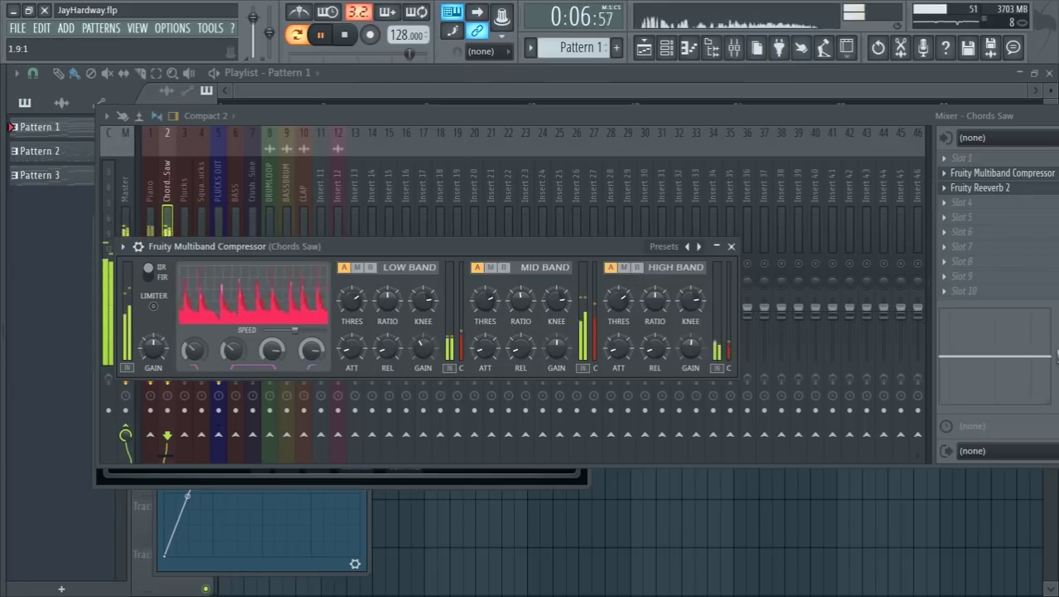
left_click(522, 345)
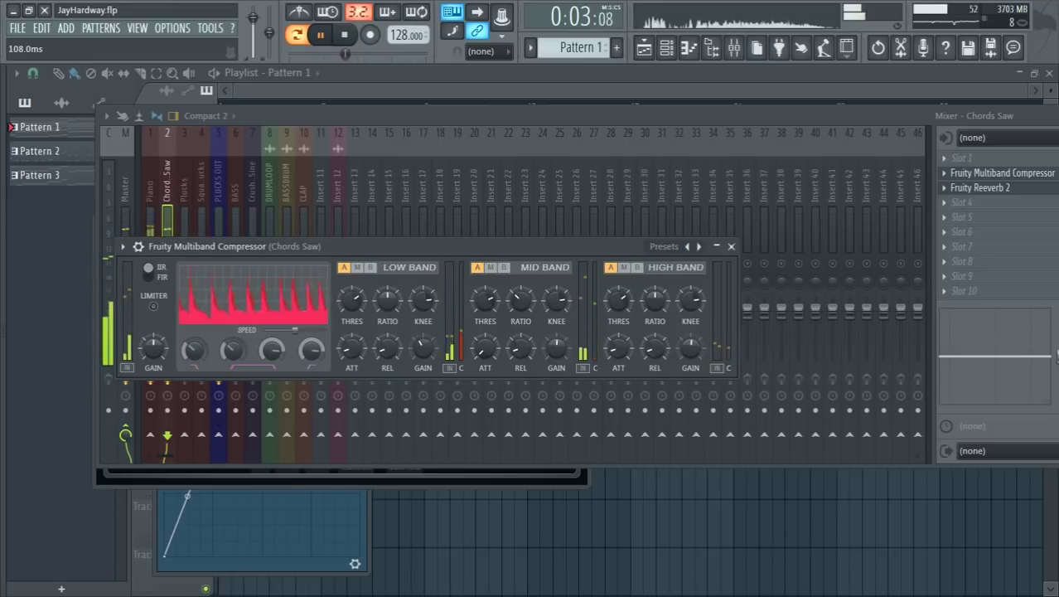
left_click(499, 305)
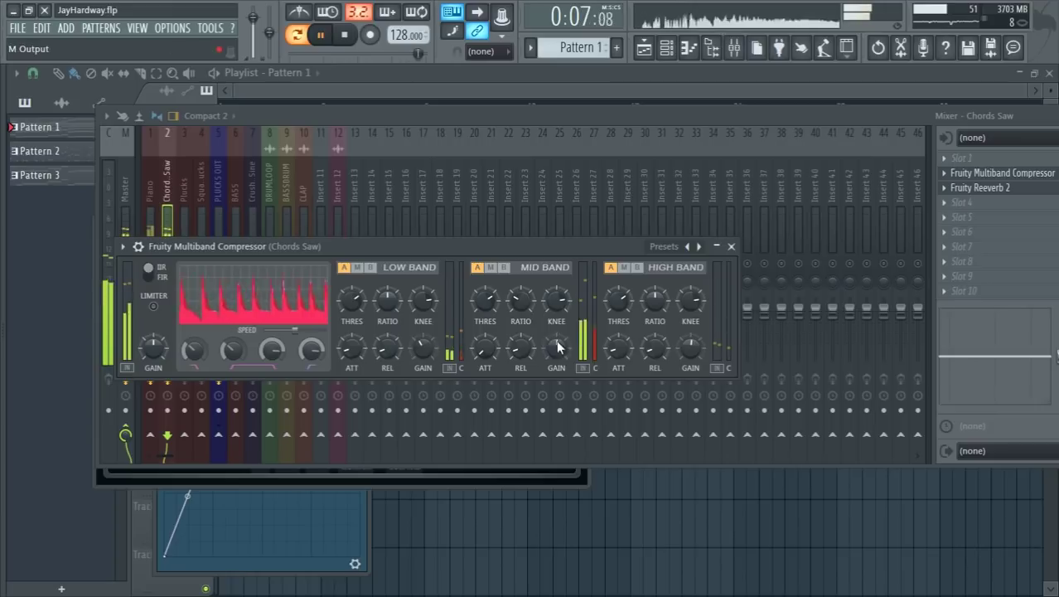
left_click_drag(930, 120, 767, 122)
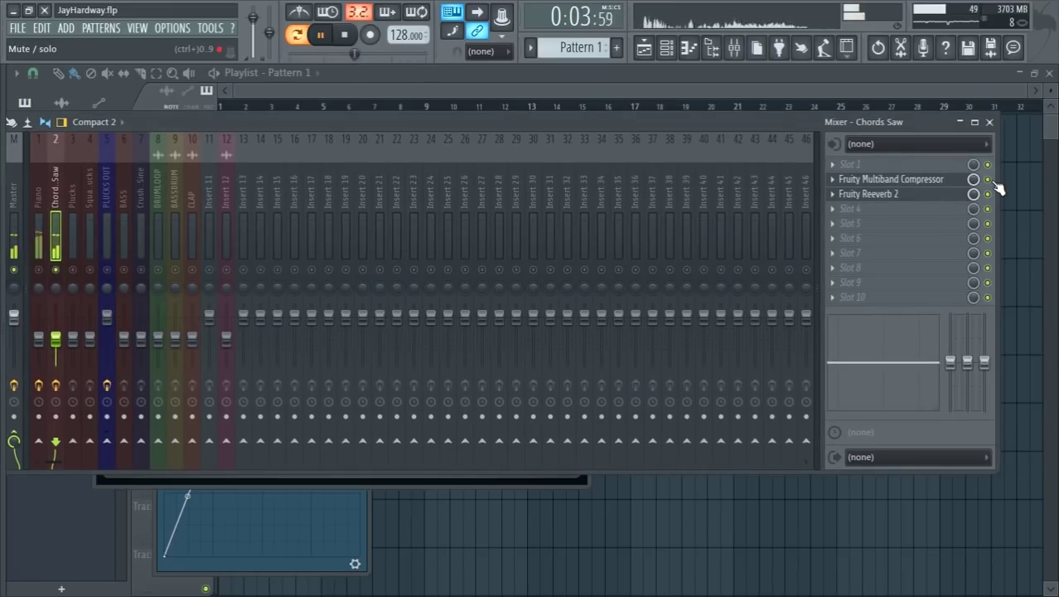
key("F9")
- Transpose all notes of the Chords Saw channel in Pattern 1 up two octaves
left_click(665, 47)
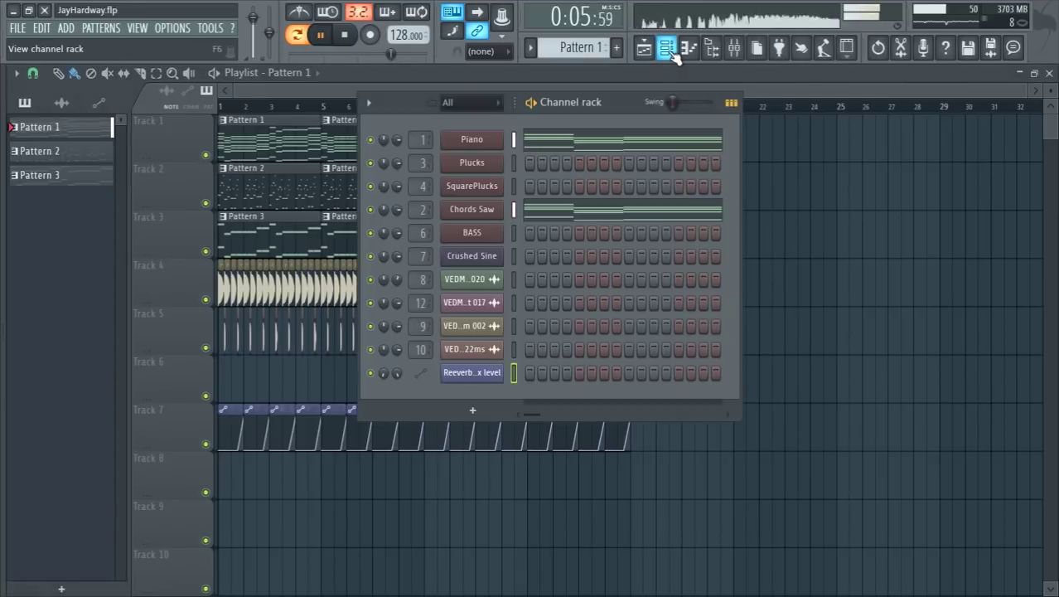
left_click(600, 220)
key("ctrl+a")
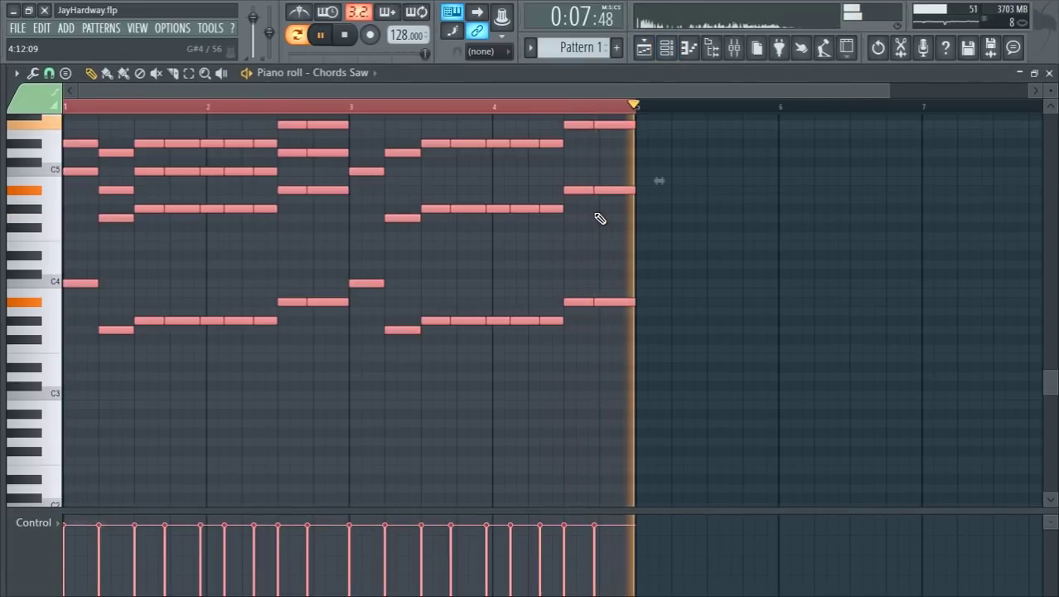
key("space")
key("space")
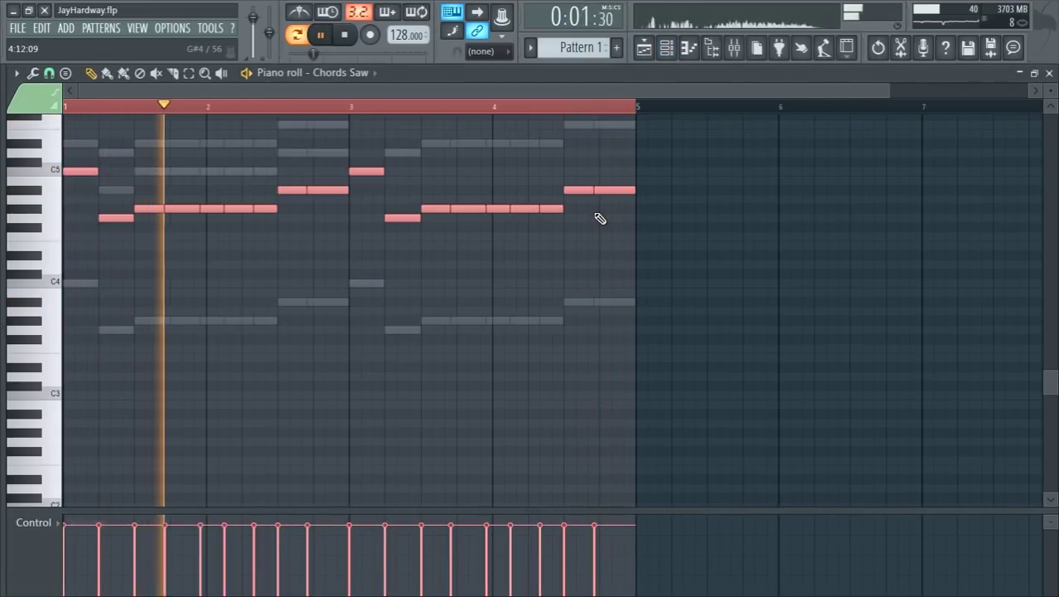
scroll(597, 217, "up", 5)
scroll(580, 190, "down", 1, "ctrl")
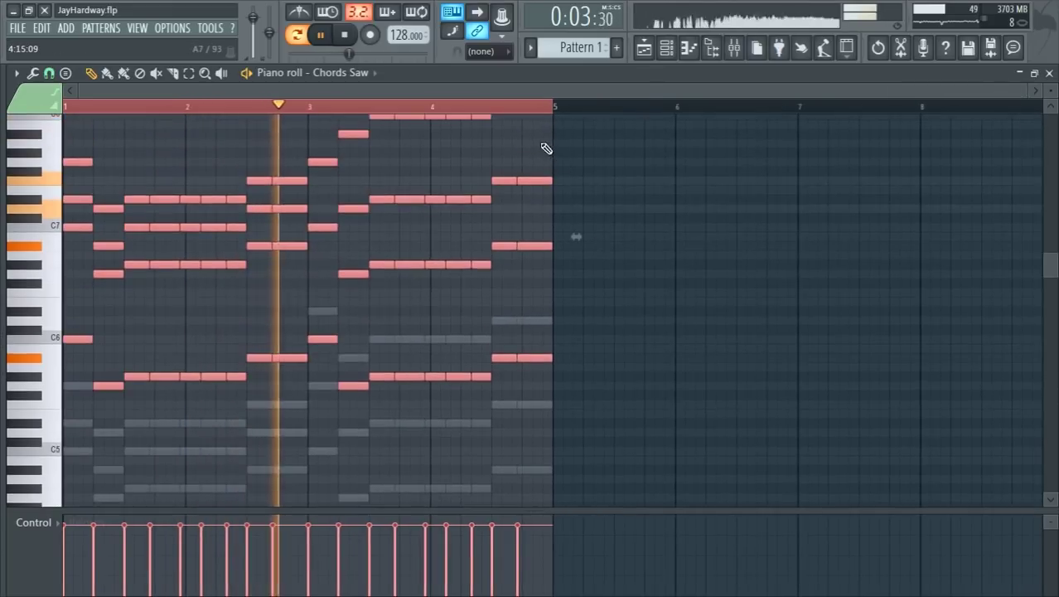
key("ctrl+d")
scroll(528, 138, "up", 6)
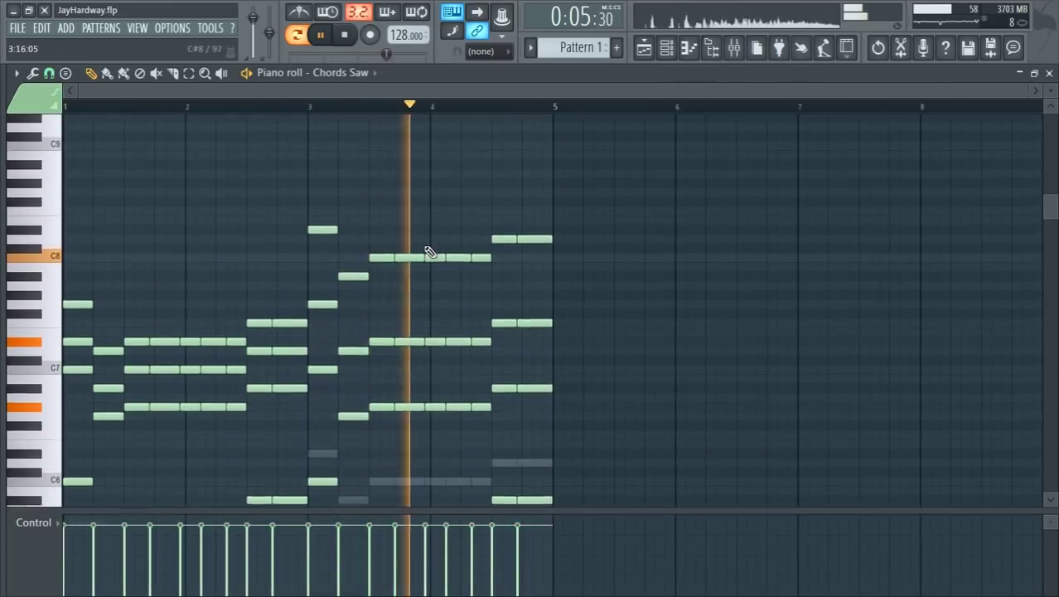
left_click(1049, 73)
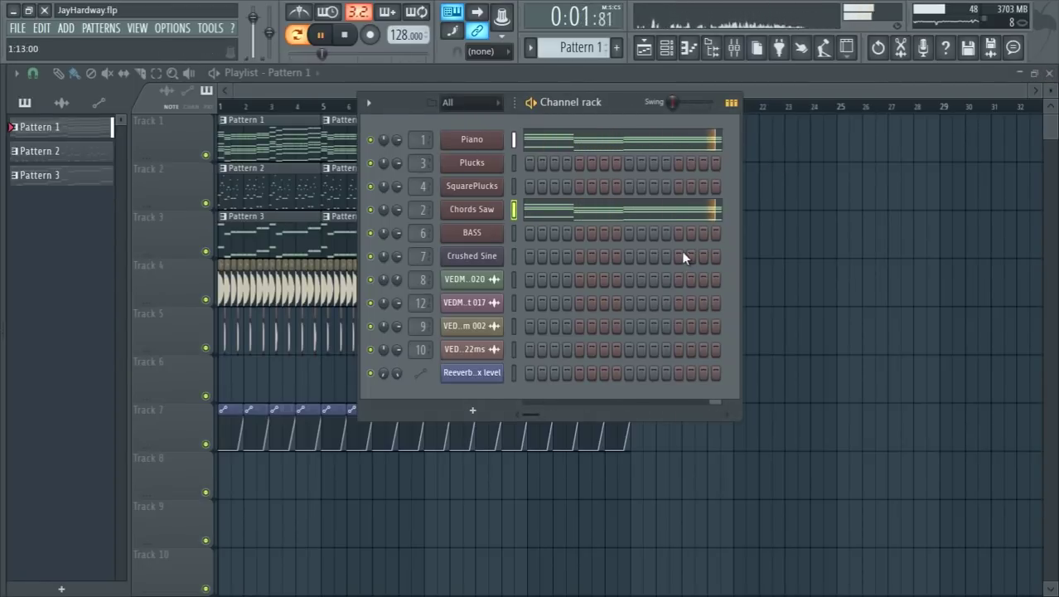
- Reactivate all muted mixer tracks and play the whole arrangement in song mode
key("F9")
key("space")
left_click_drag(313, 119, 602, 191)
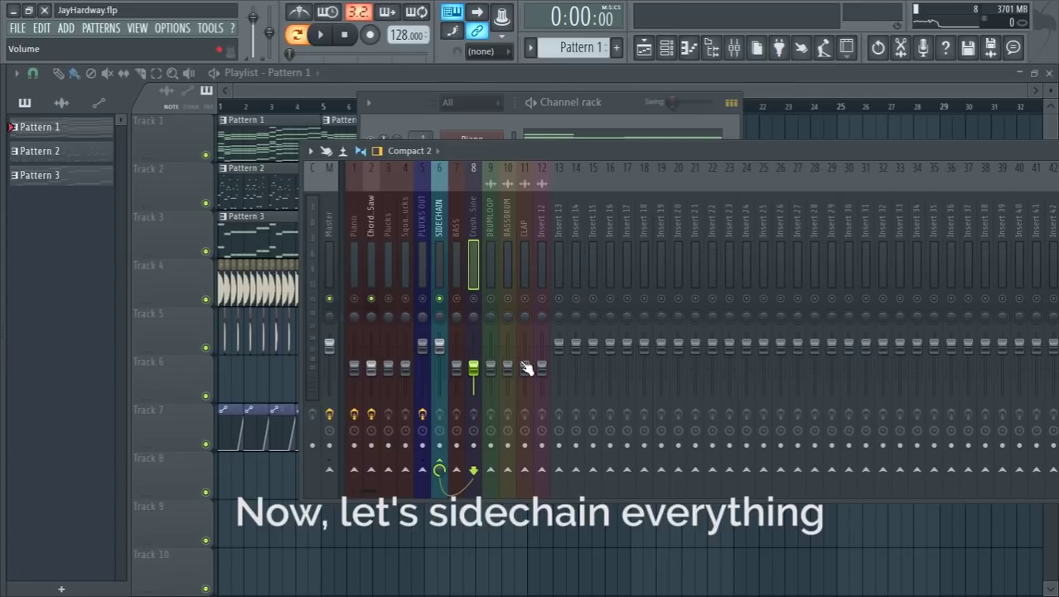
key("space")
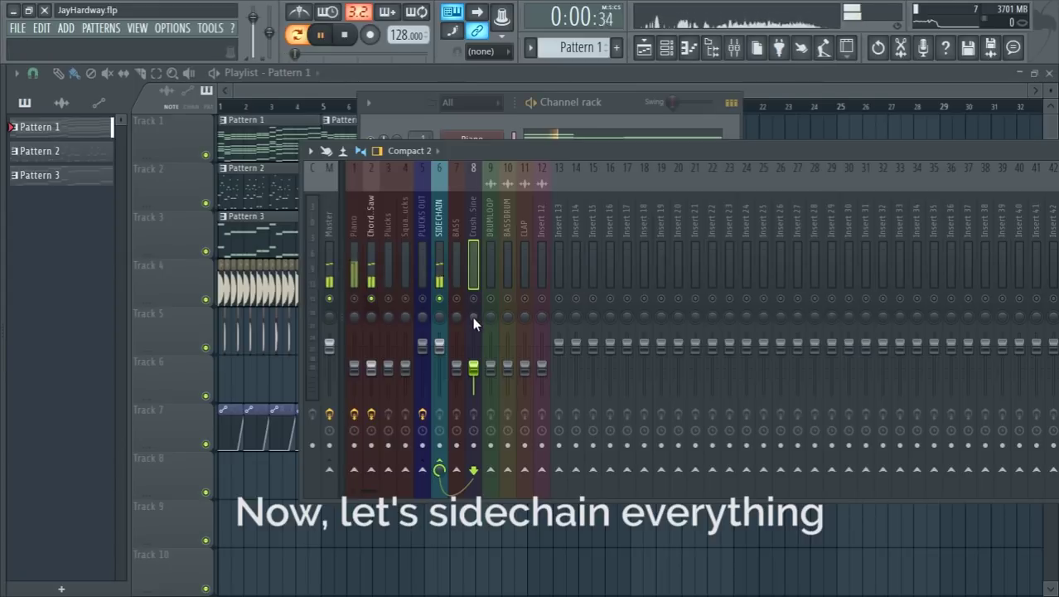
right_click(440, 299)
left_click_drag(308, 49, 291, 50)
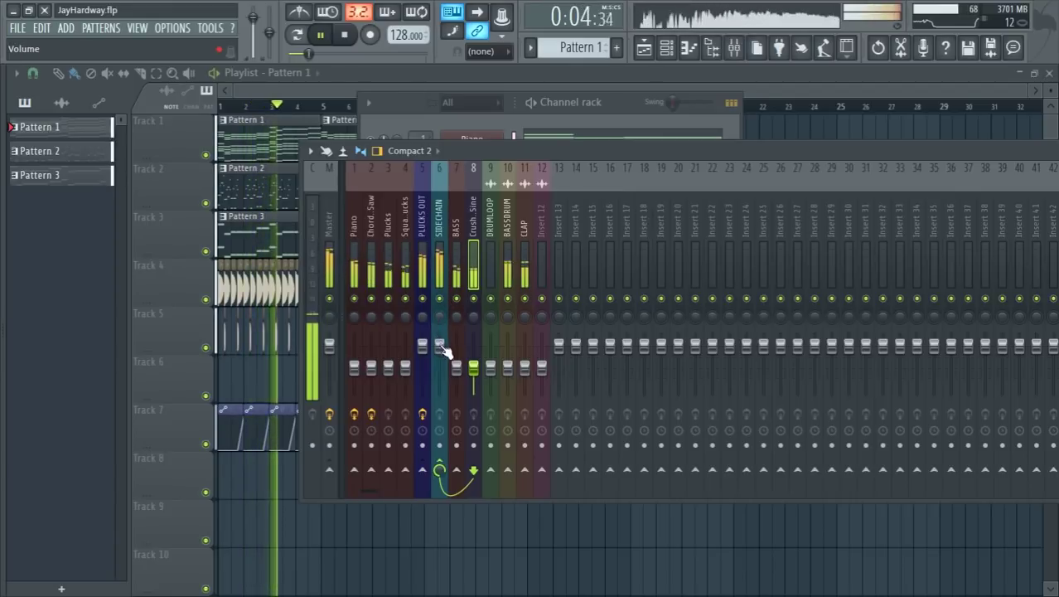
- Insert LFOTool in slot 1 of the SIDECHAIN track and lower the start point of its volume curve to the bottom
key("space")
left_click_drag(496, 152, 393, 142)
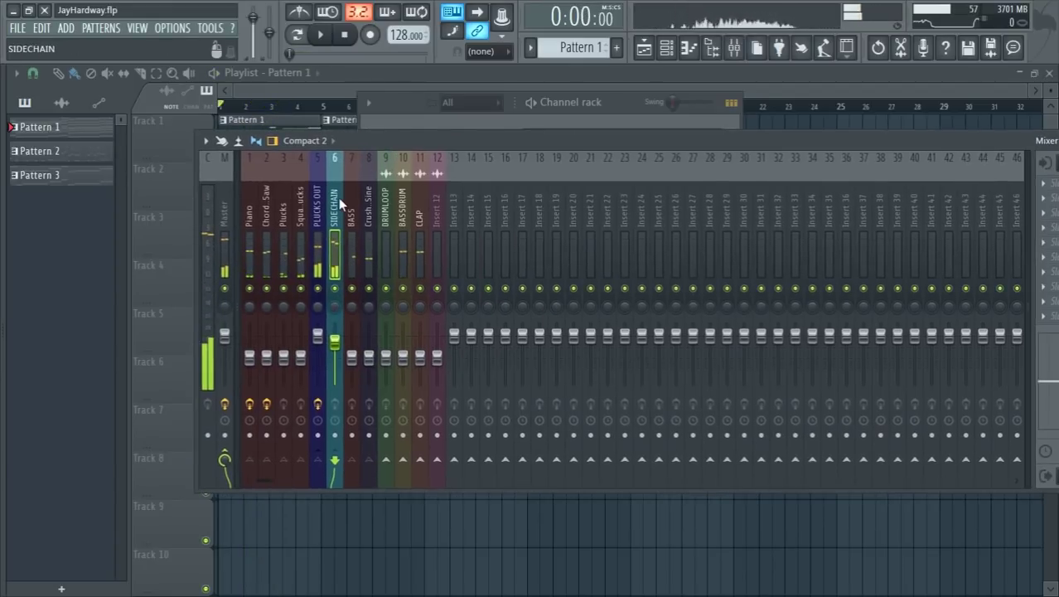
left_click_drag(463, 142, 315, 142)
left_click(896, 189)
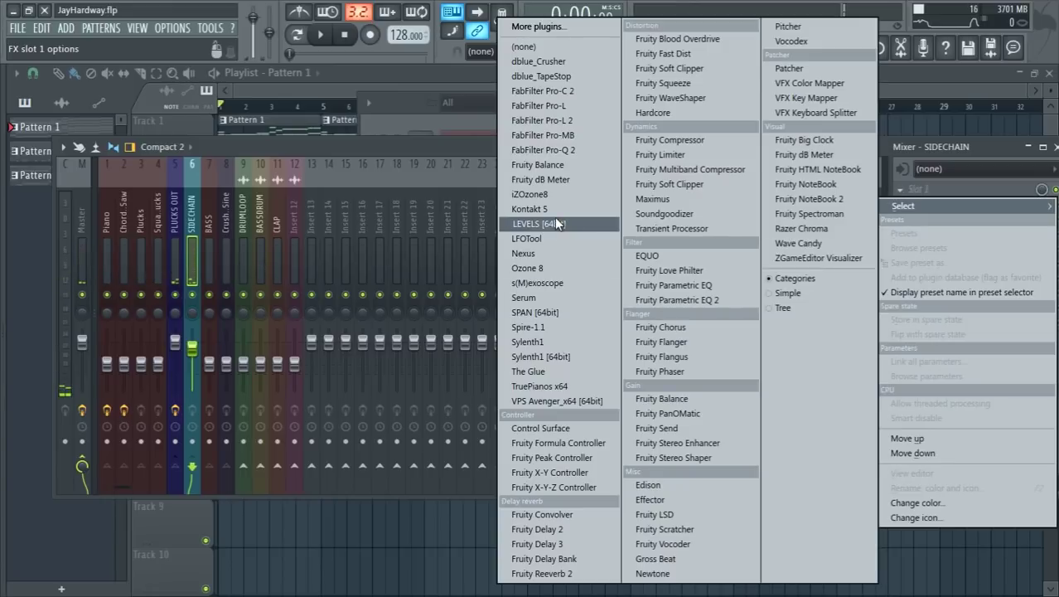
left_click(547, 238)
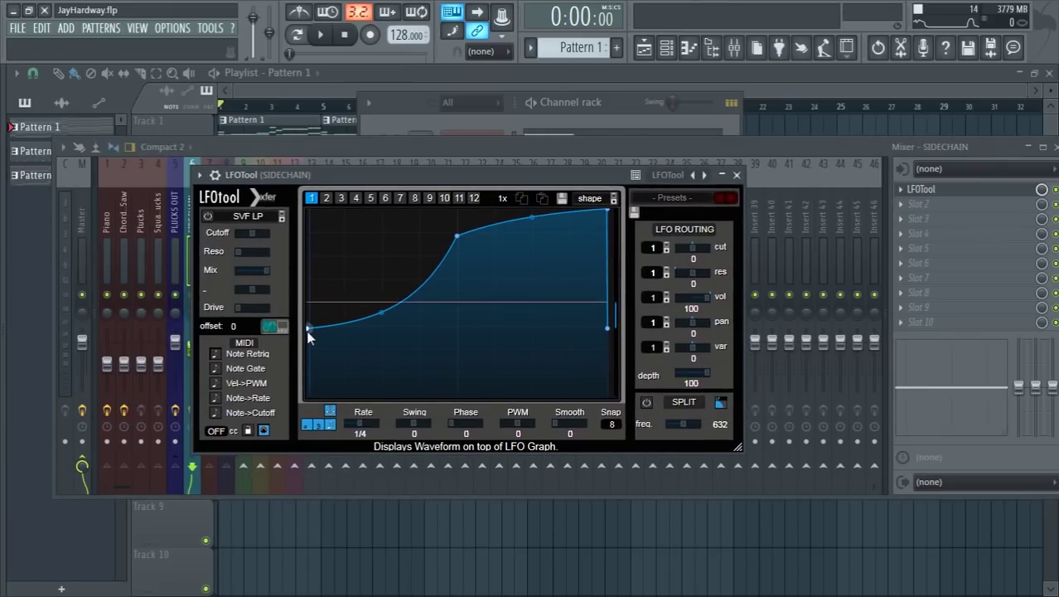
left_click_drag(309, 330, 308, 396)
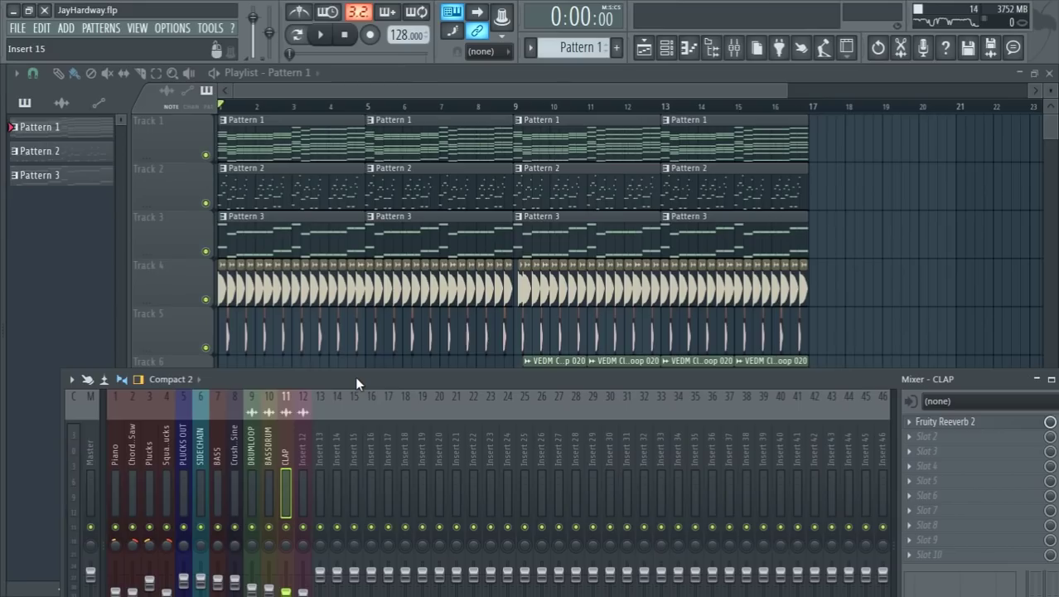
- Play the mixed arrangement from the start, save the project and switch to OBS
key("space")
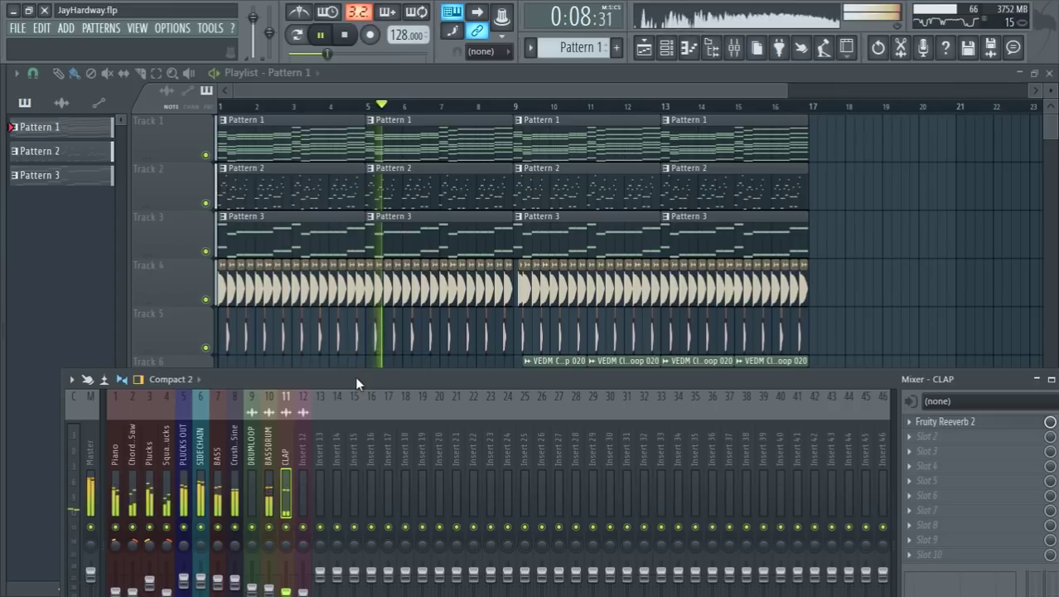
key("ctrl+s")
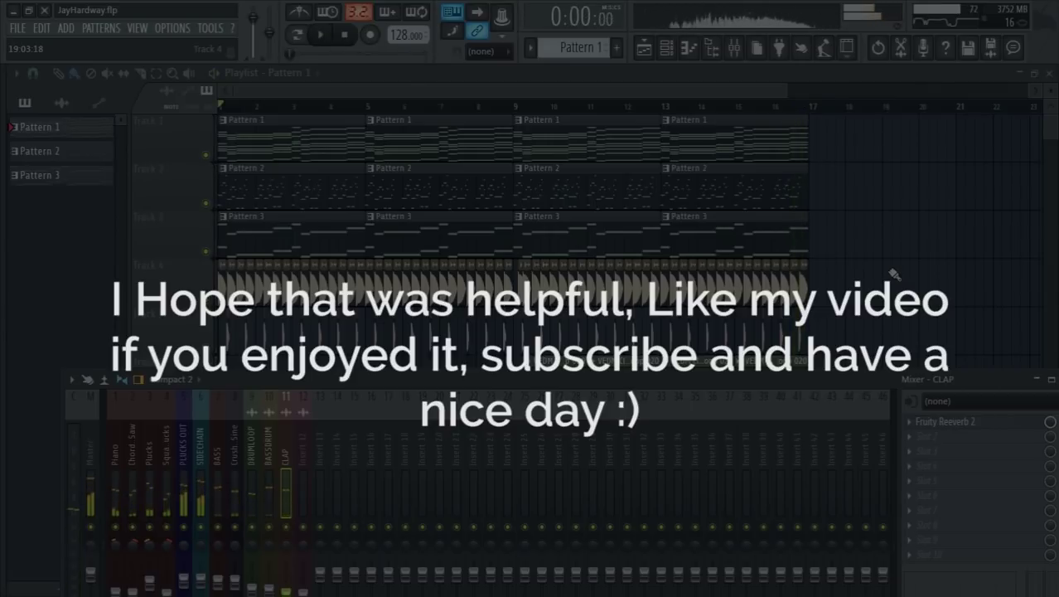
key("alt+Tab")
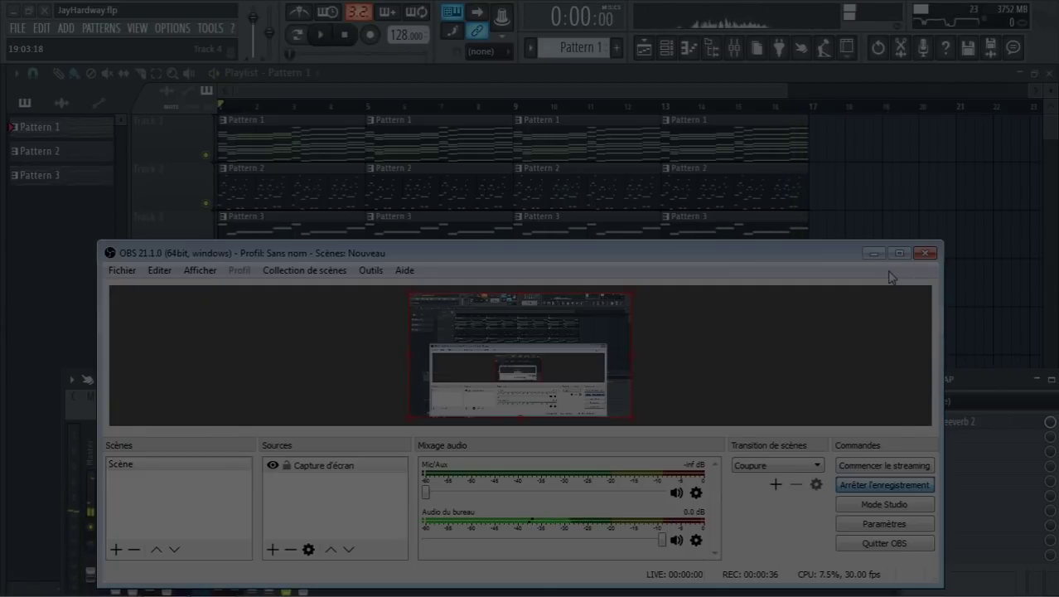